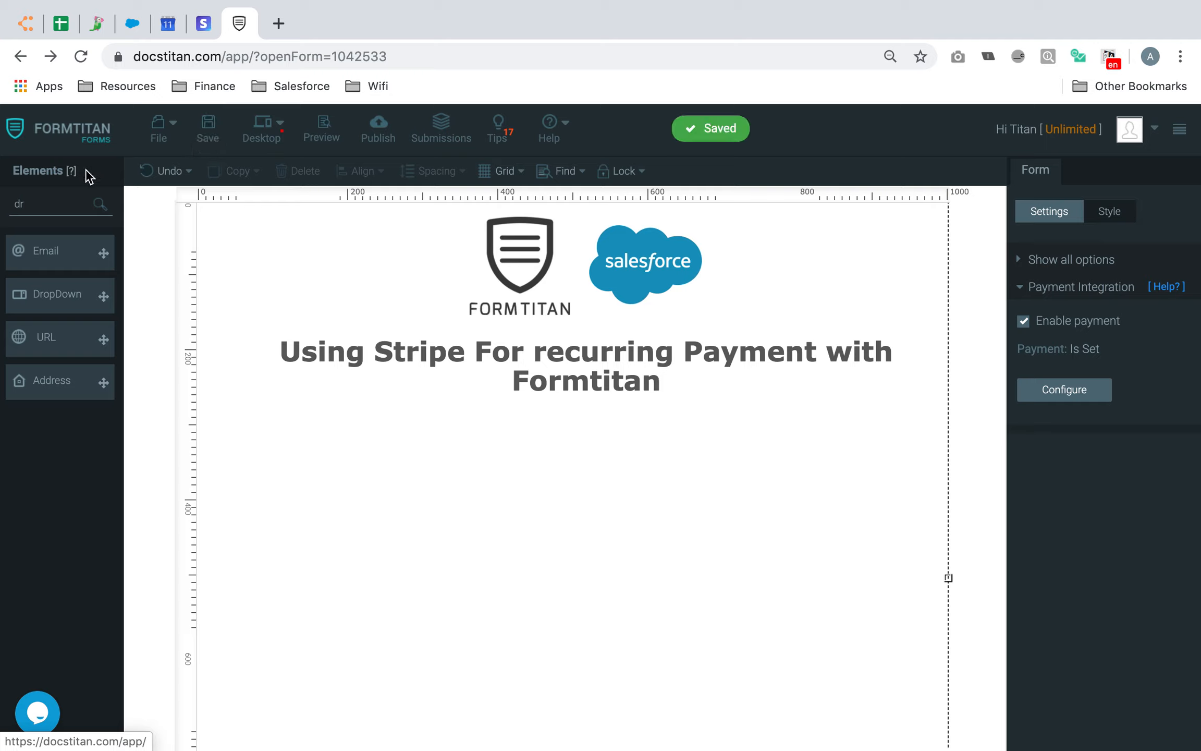
Add a FullName field under the form title
double_click(16, 204)
text(full)
drag(52, 255, 468, 442)
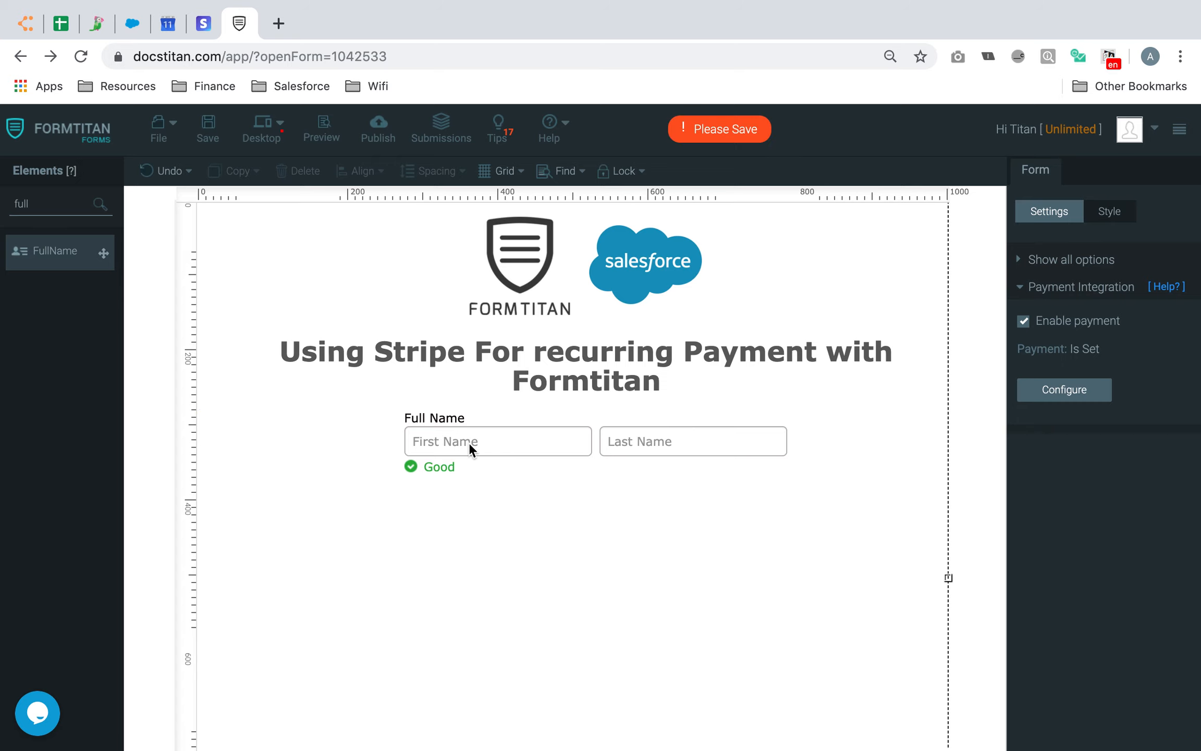
Add a Price field below Full Name and relabel it Product Cost
double_click(68, 204)
text(pric)
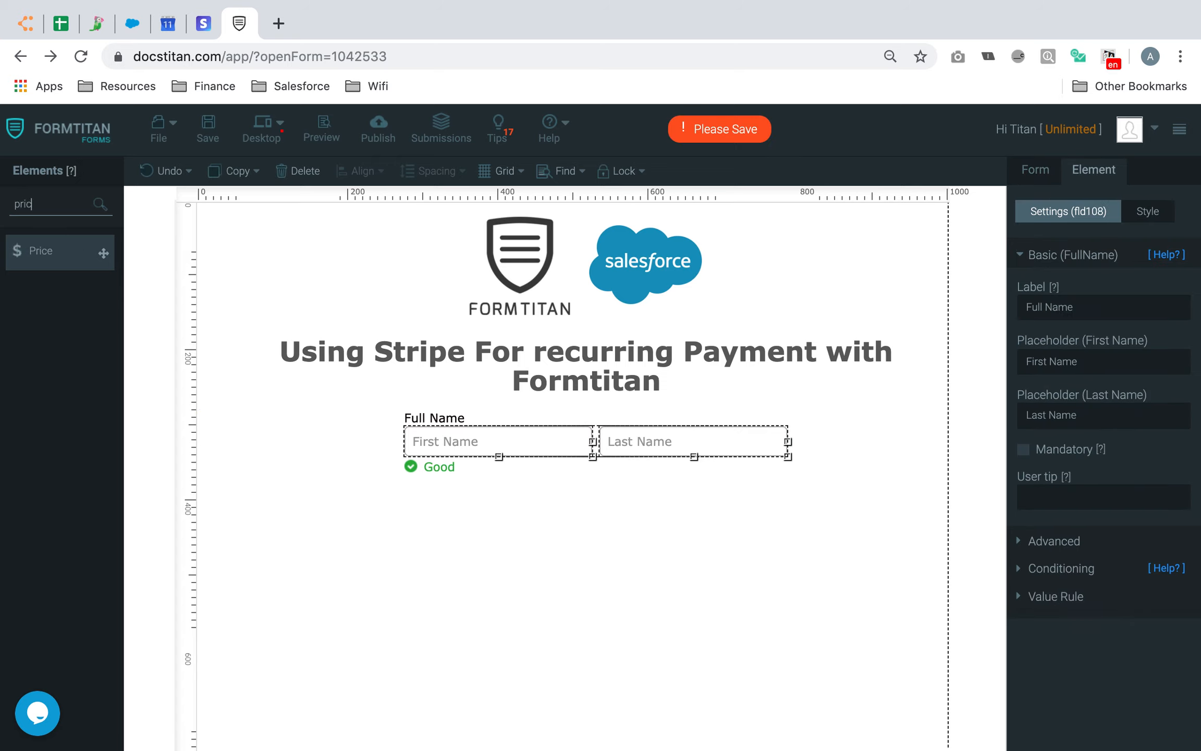
drag(73, 264, 477, 517)
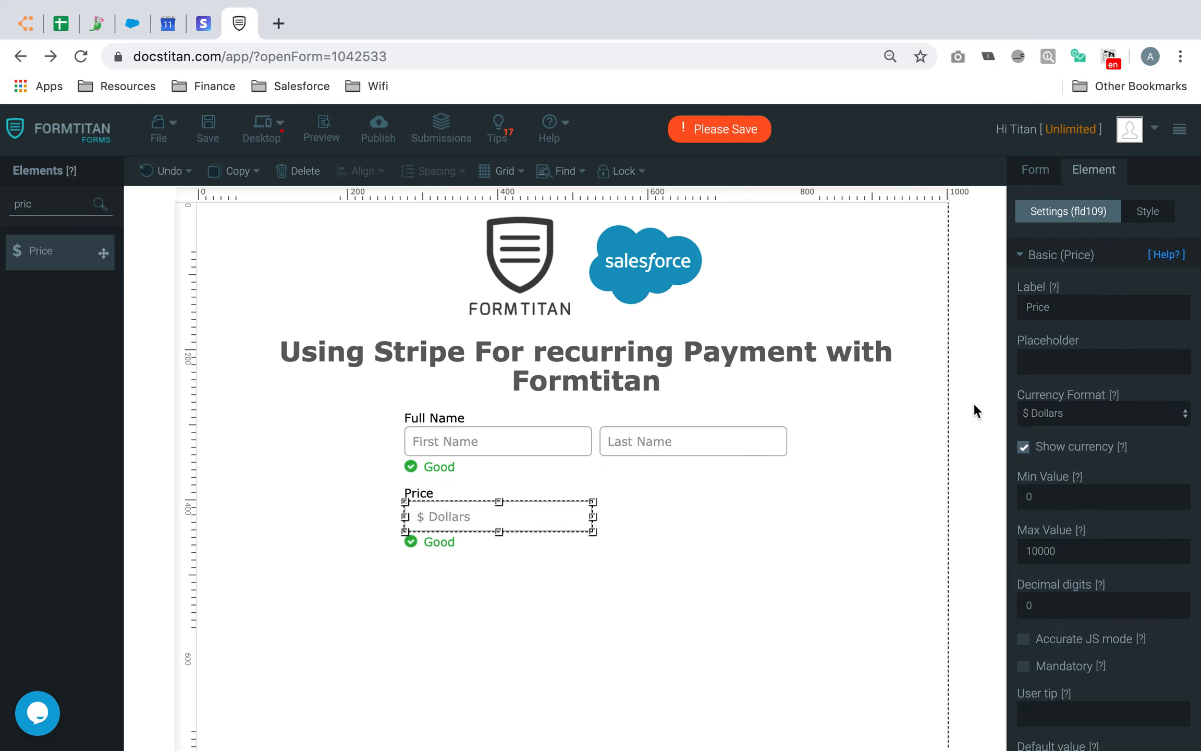
double_click(1083, 303)
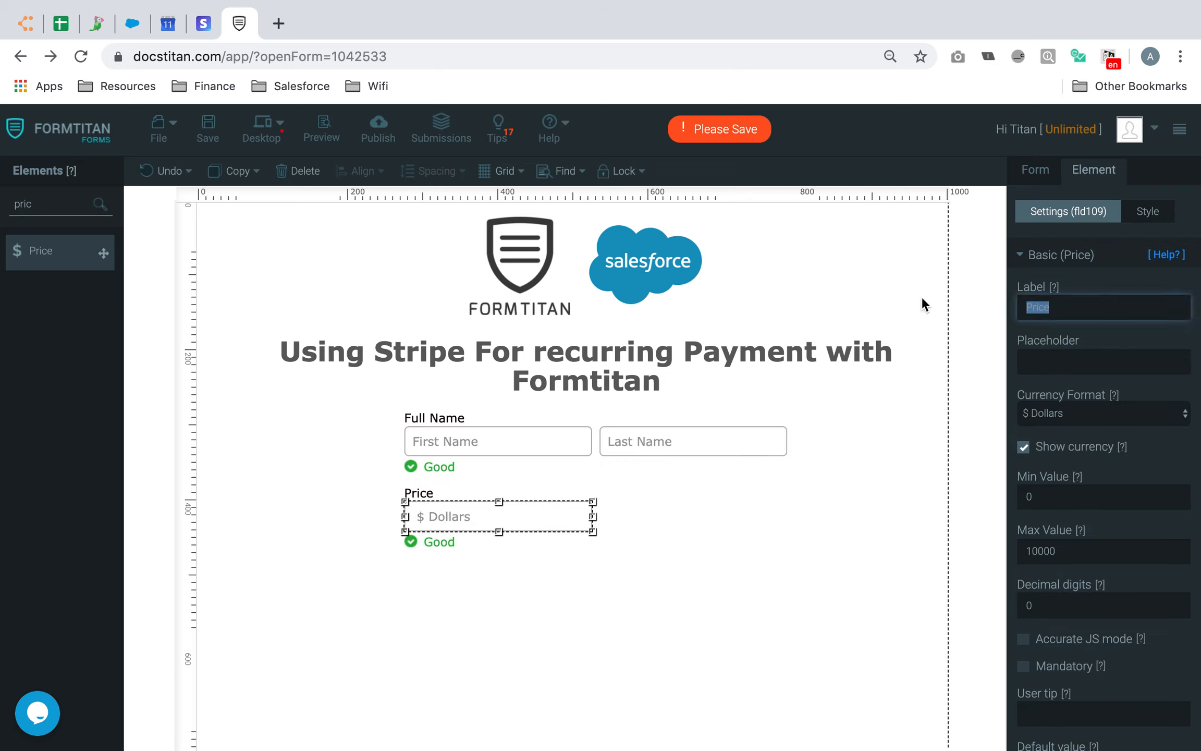
text(Po)
text(oduct Cost)
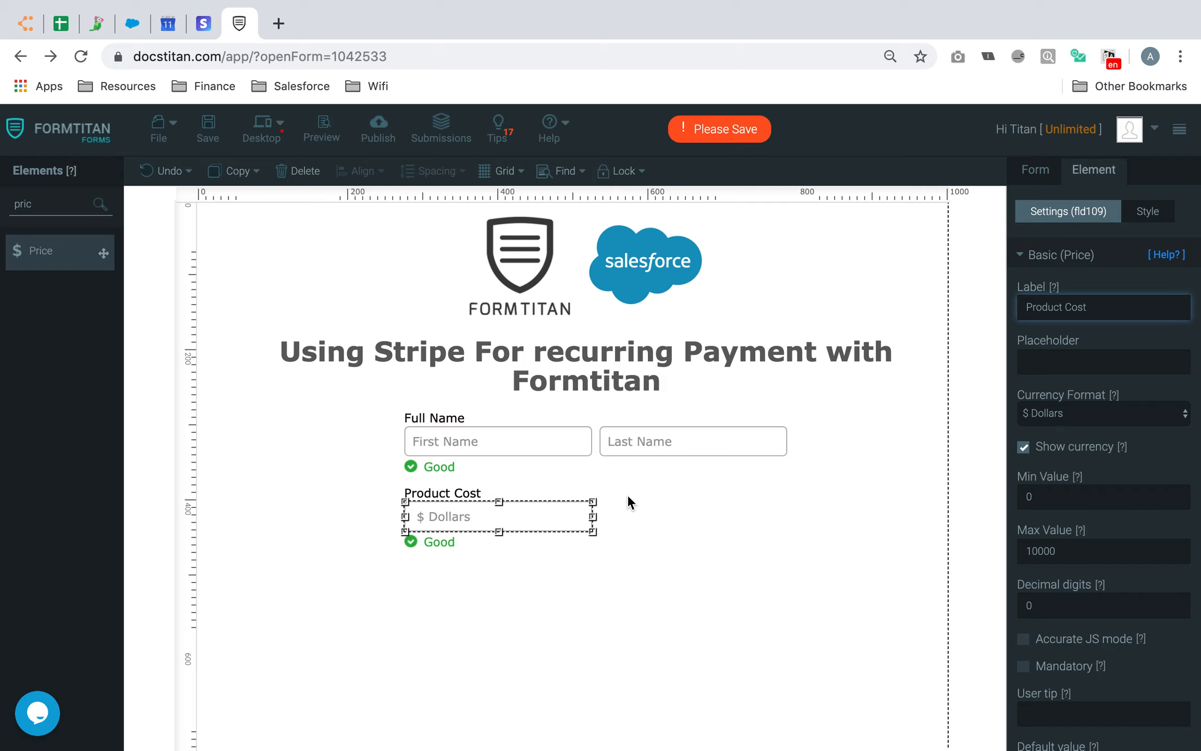
Place an Email field beside Product Cost
click(73, 202)
key(ctrl+a)
text(email)
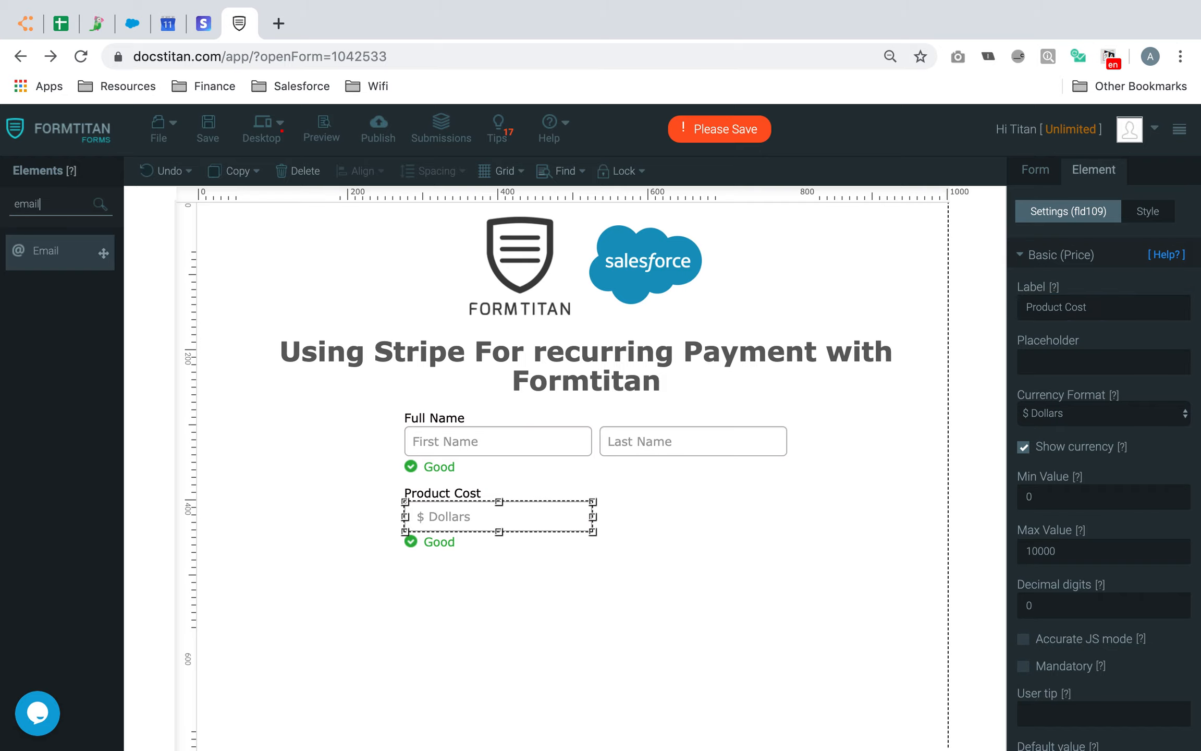
click(62, 259)
drag(62, 260, 664, 508)
click(654, 581)
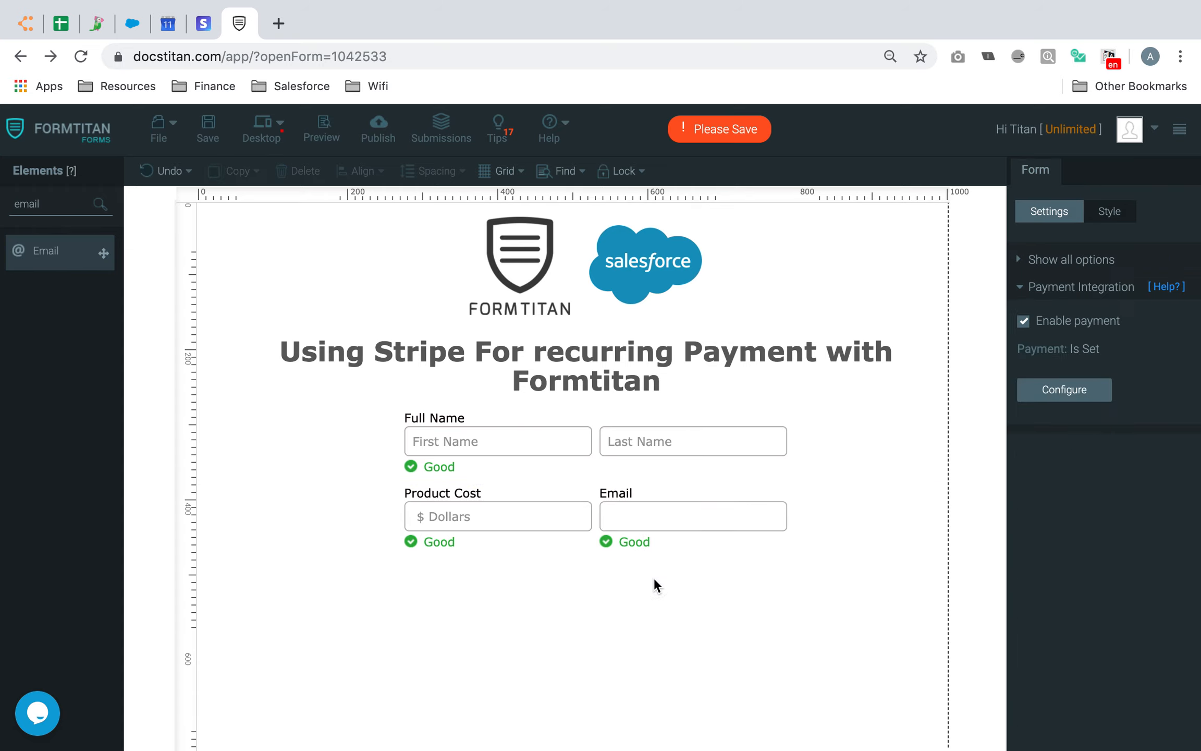
Drop a Radio question below the fields
drag(52, 206, 1, 178)
text(t)
key(BackSpace)
text(rad)
drag(103, 253, 458, 581)
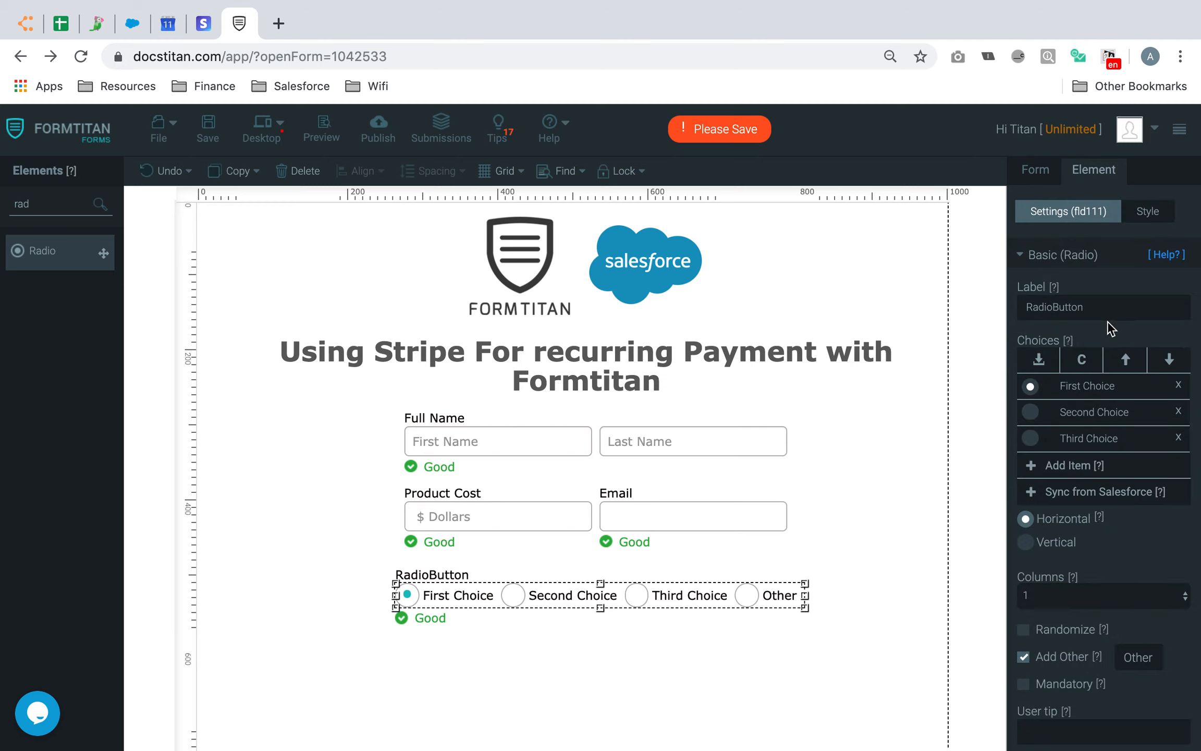
Remove the Other choice and set the question to 'How long would you like to subscribe for?'
click(1024, 656)
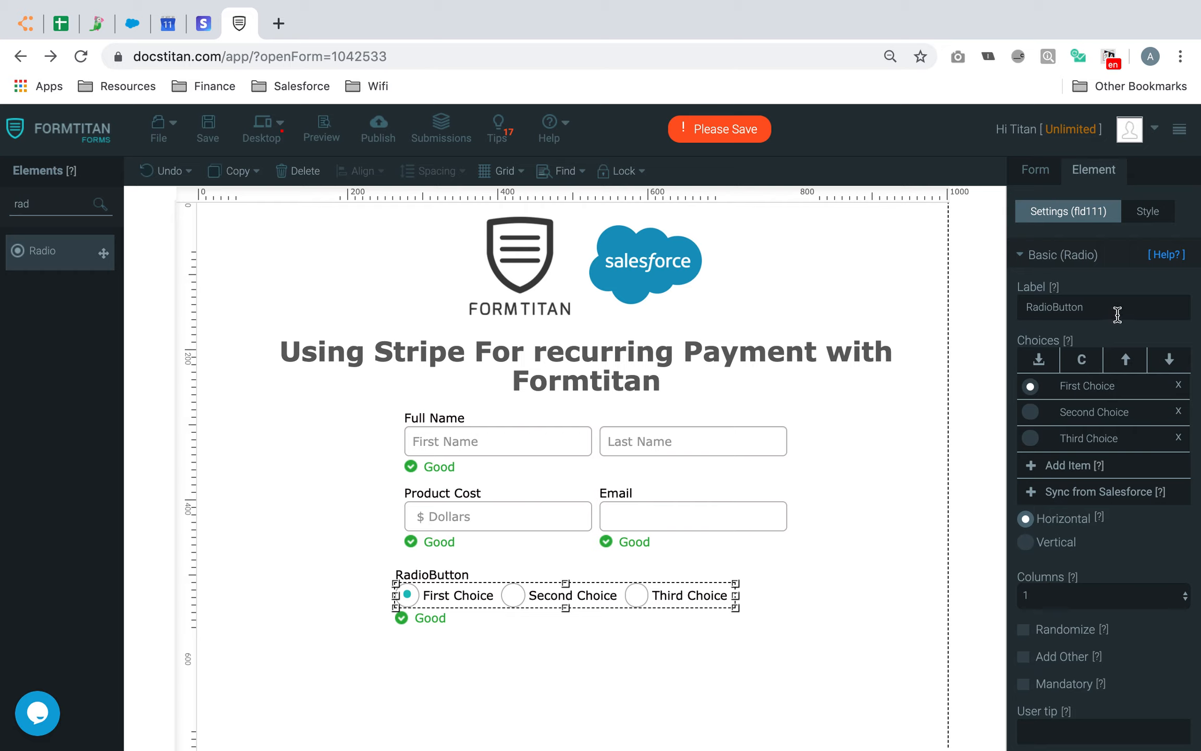
drag(646, 594, 655, 595)
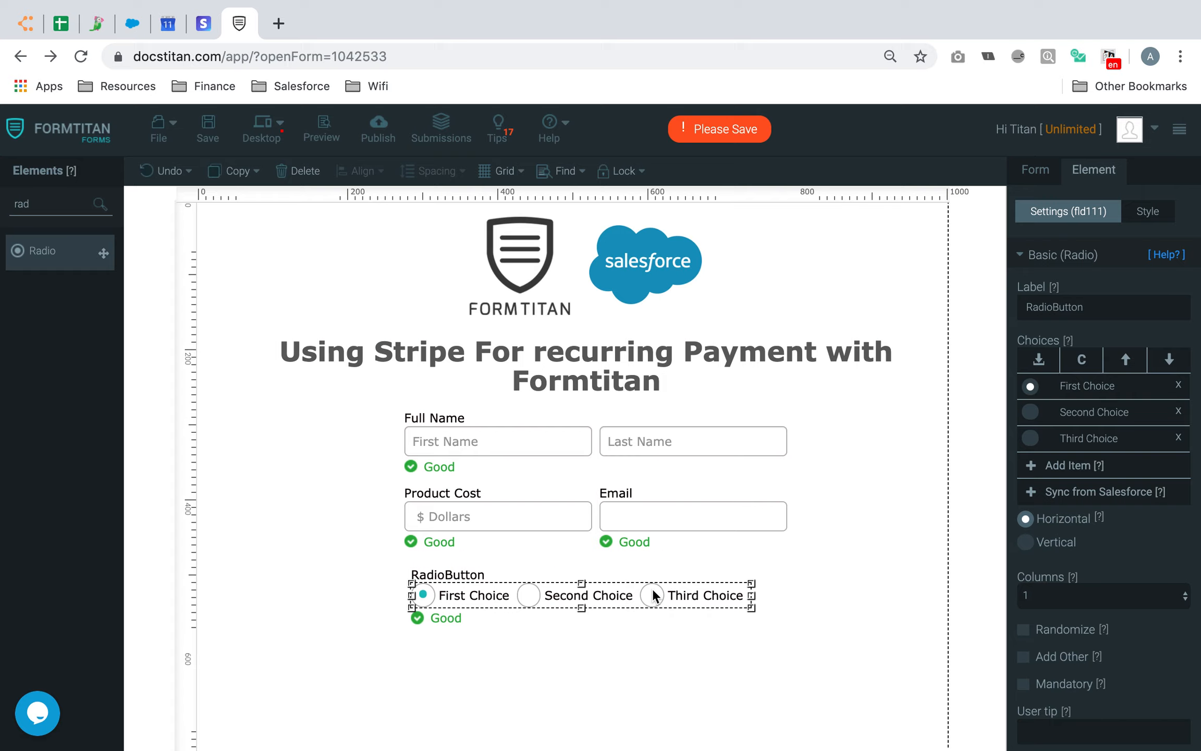
double_click(1126, 309)
text(How long woul)
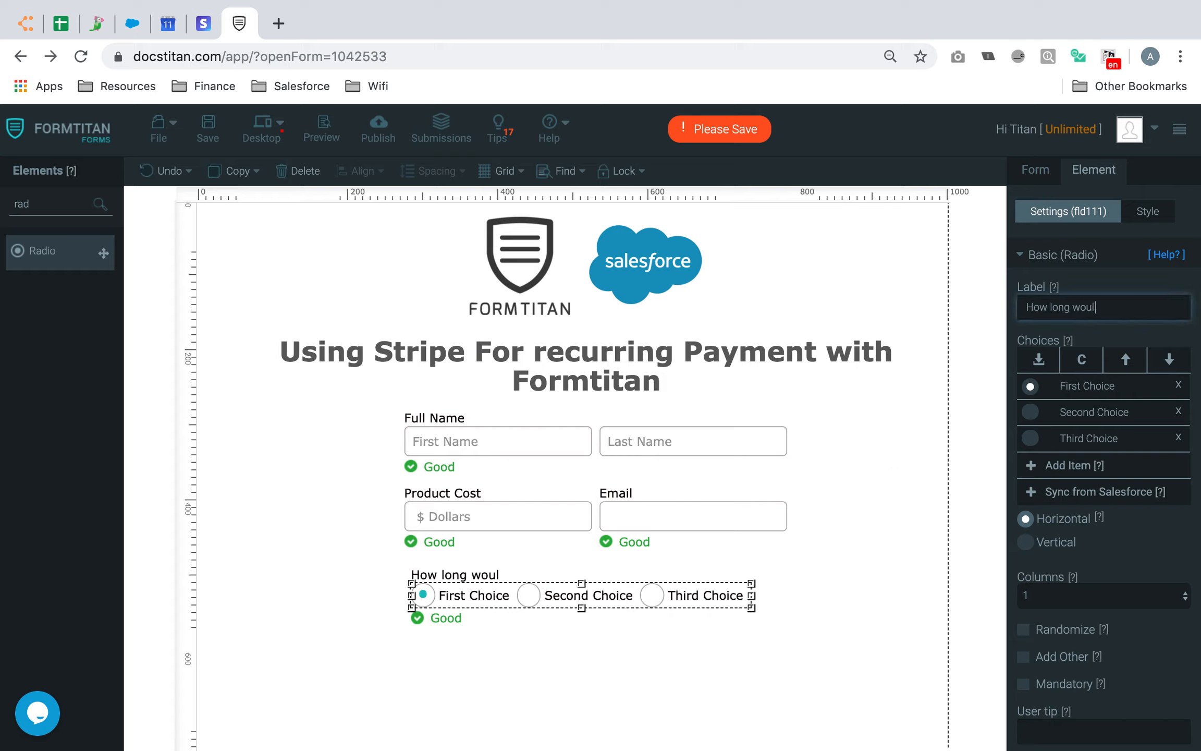
text(d you like to subscribe for?)
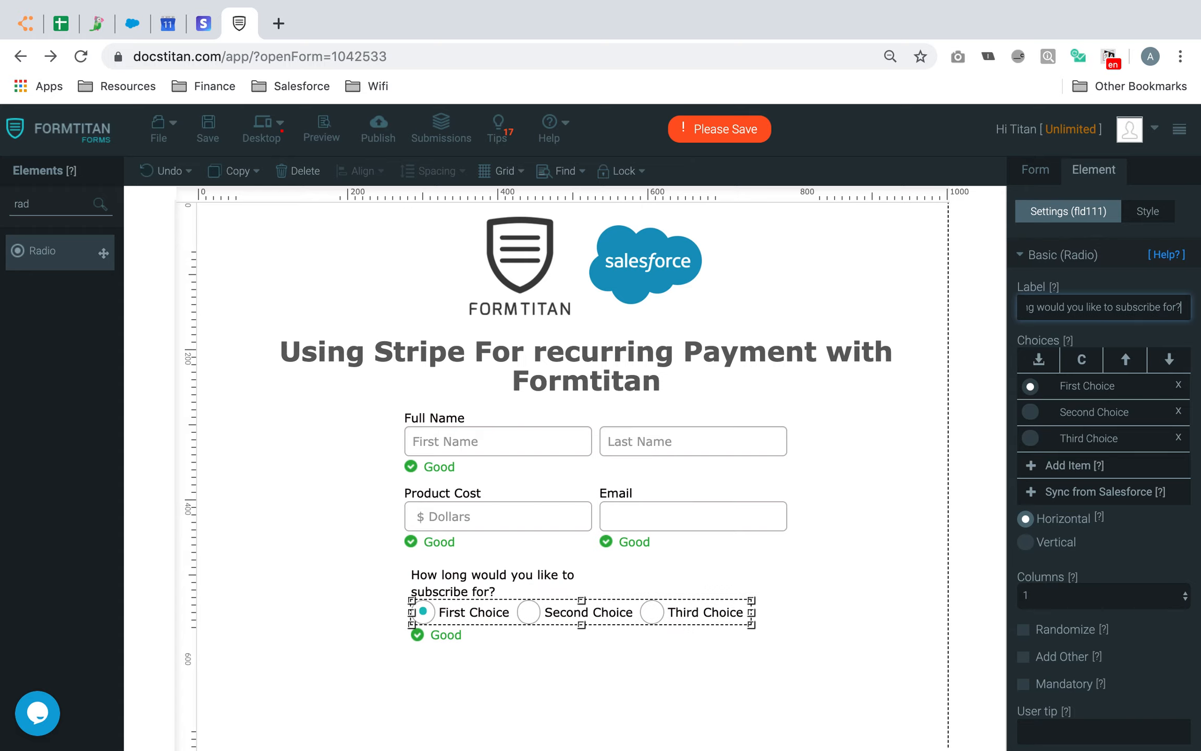
Resize the question label so it fits one line with the choices beneath
click(505, 574)
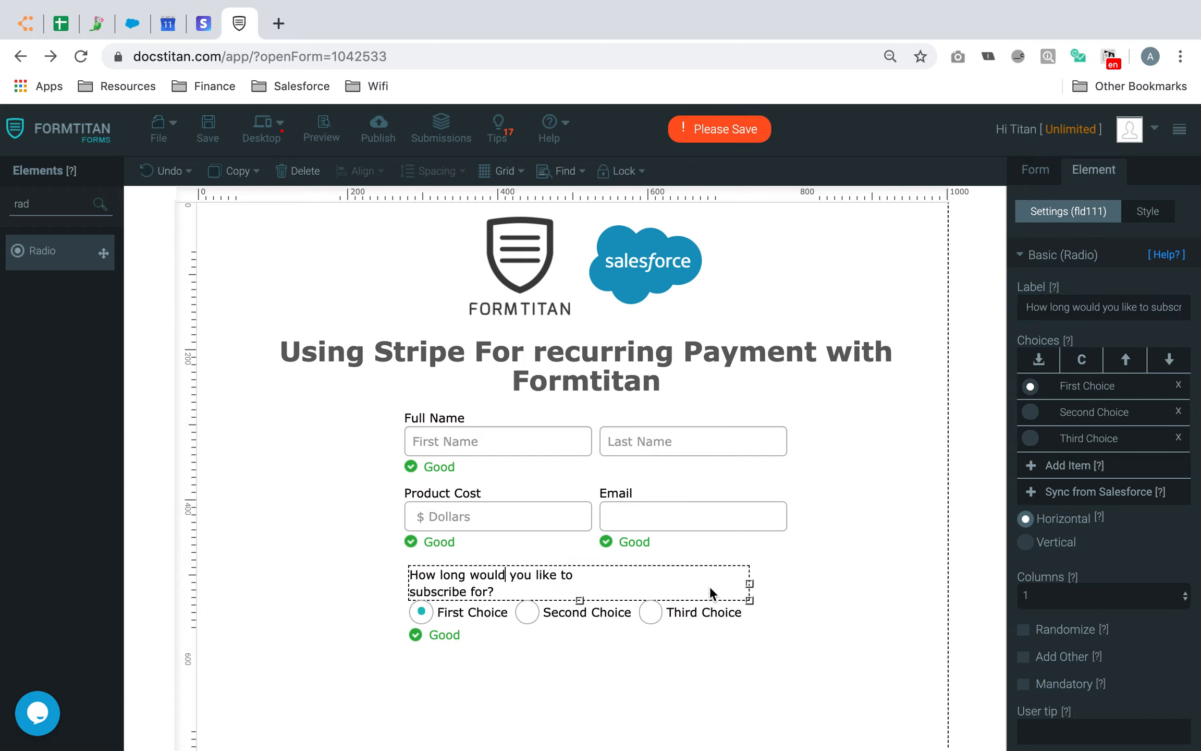
drag(751, 584, 788, 579)
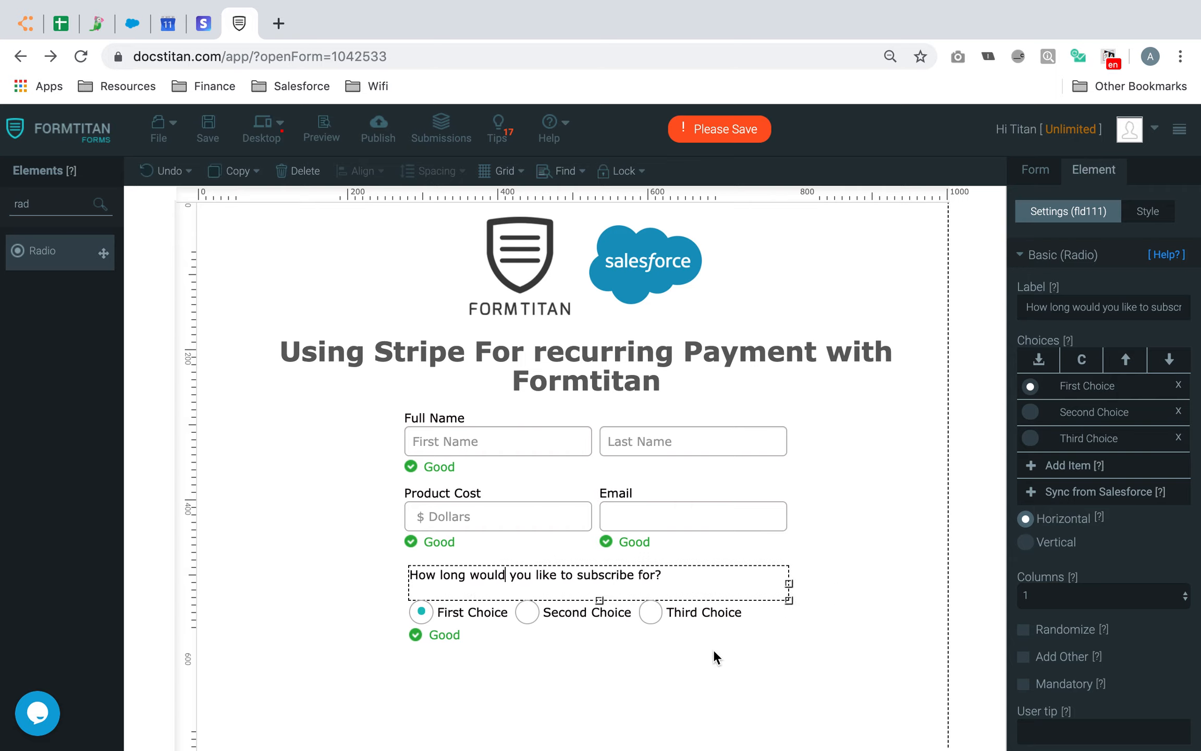
click(688, 611)
click(686, 678)
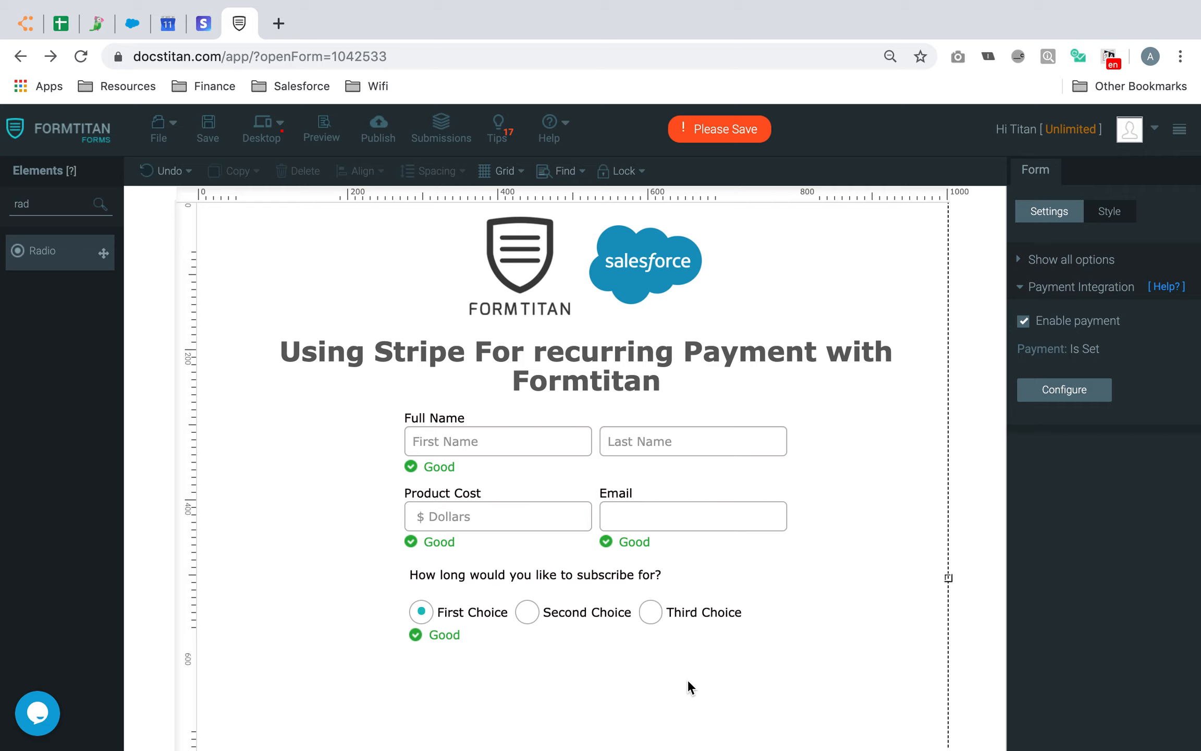
click(647, 574)
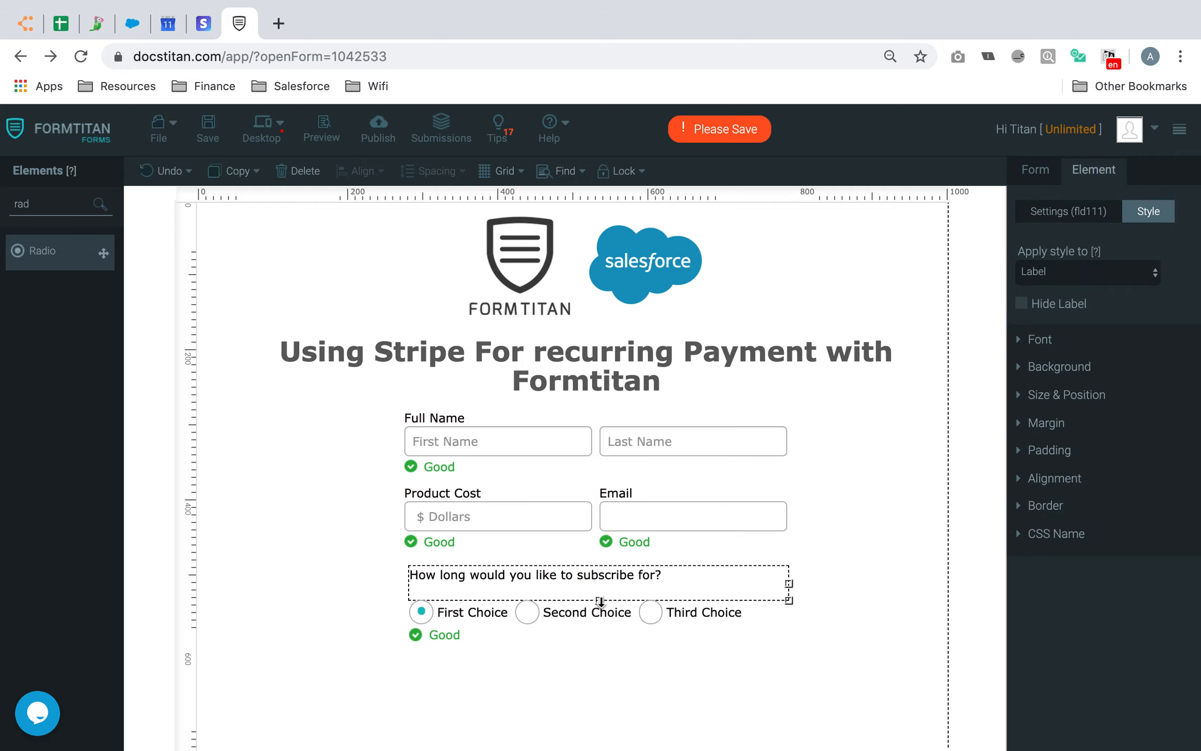
drag(601, 600, 601, 591)
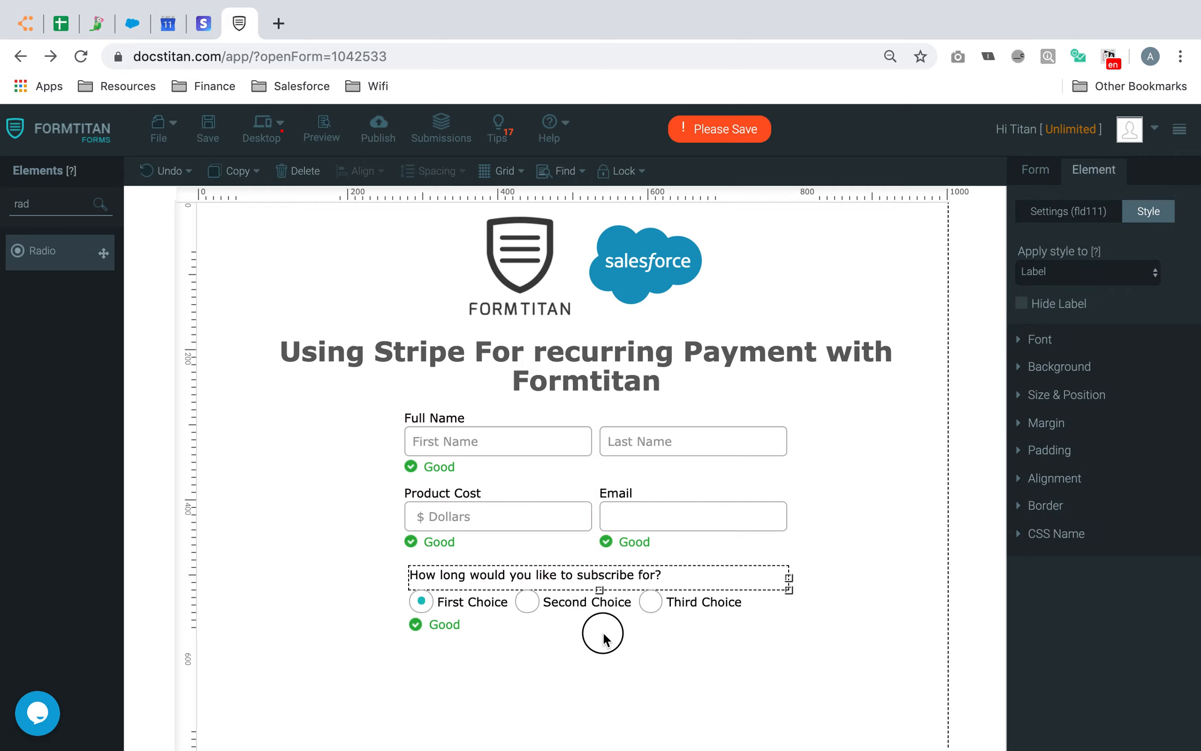
Rename the radio choices to 3 Months, 6 Months and 9 Months
click(662, 621)
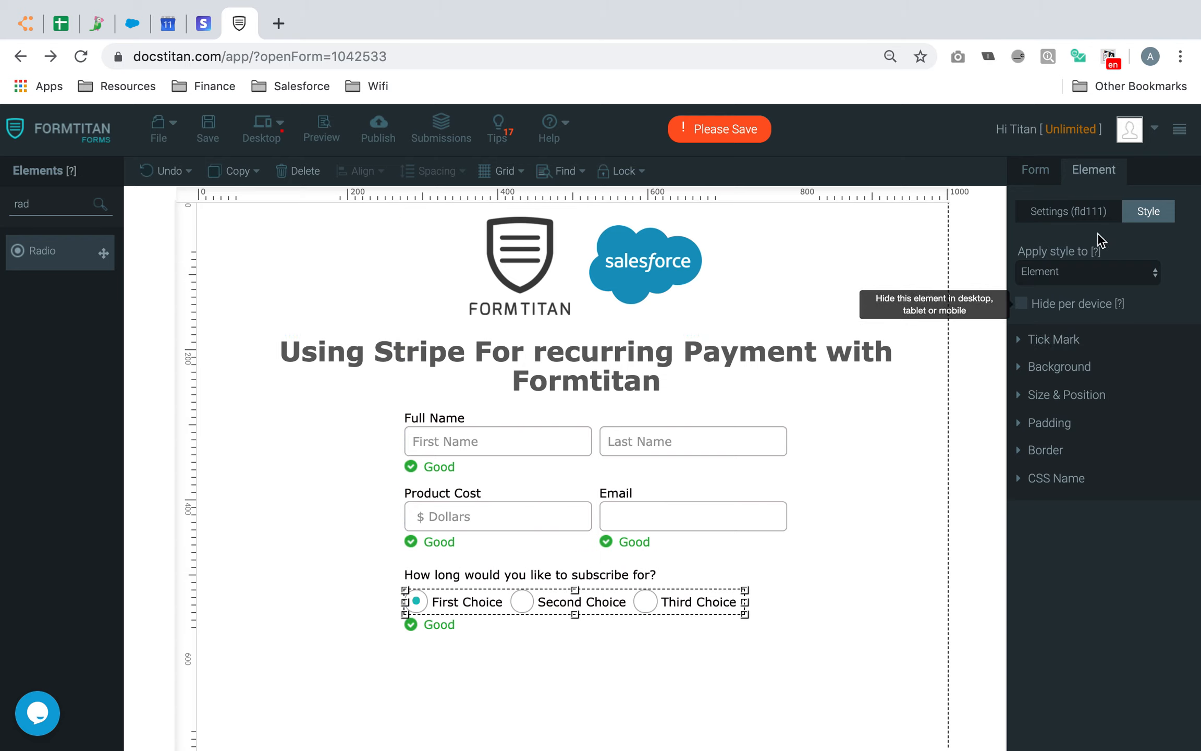
click(1043, 211)
click(1134, 385)
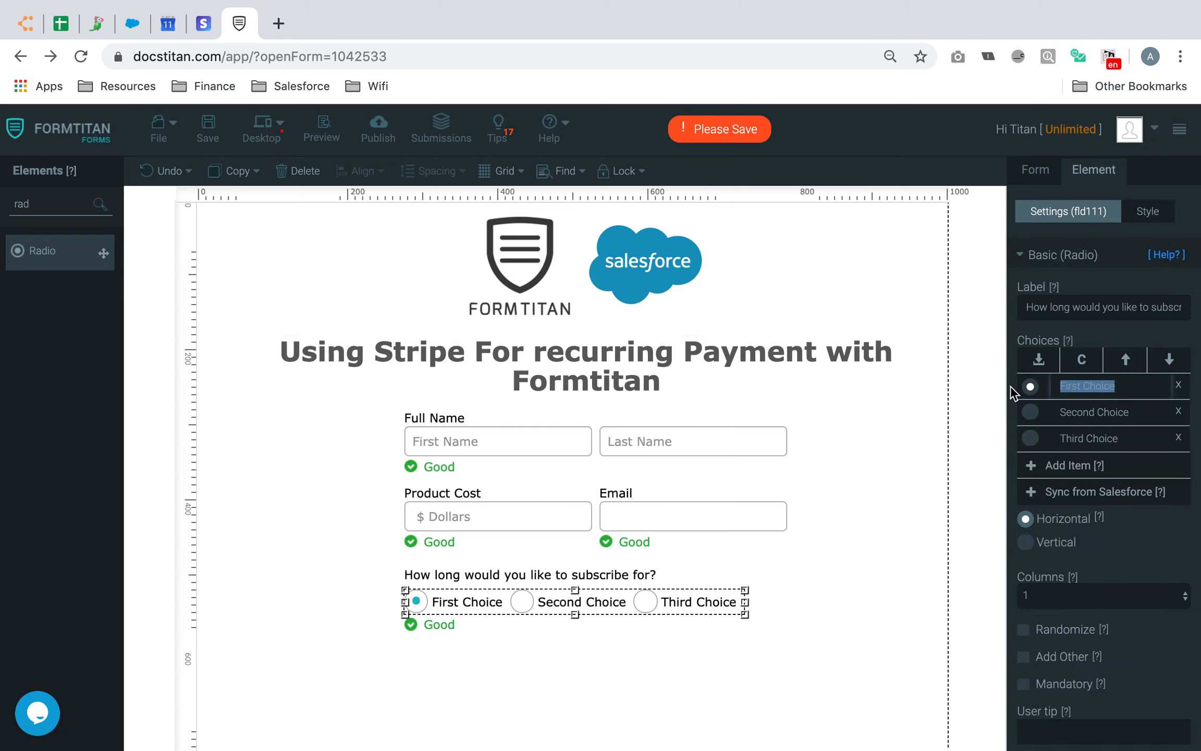
text(3 Months)
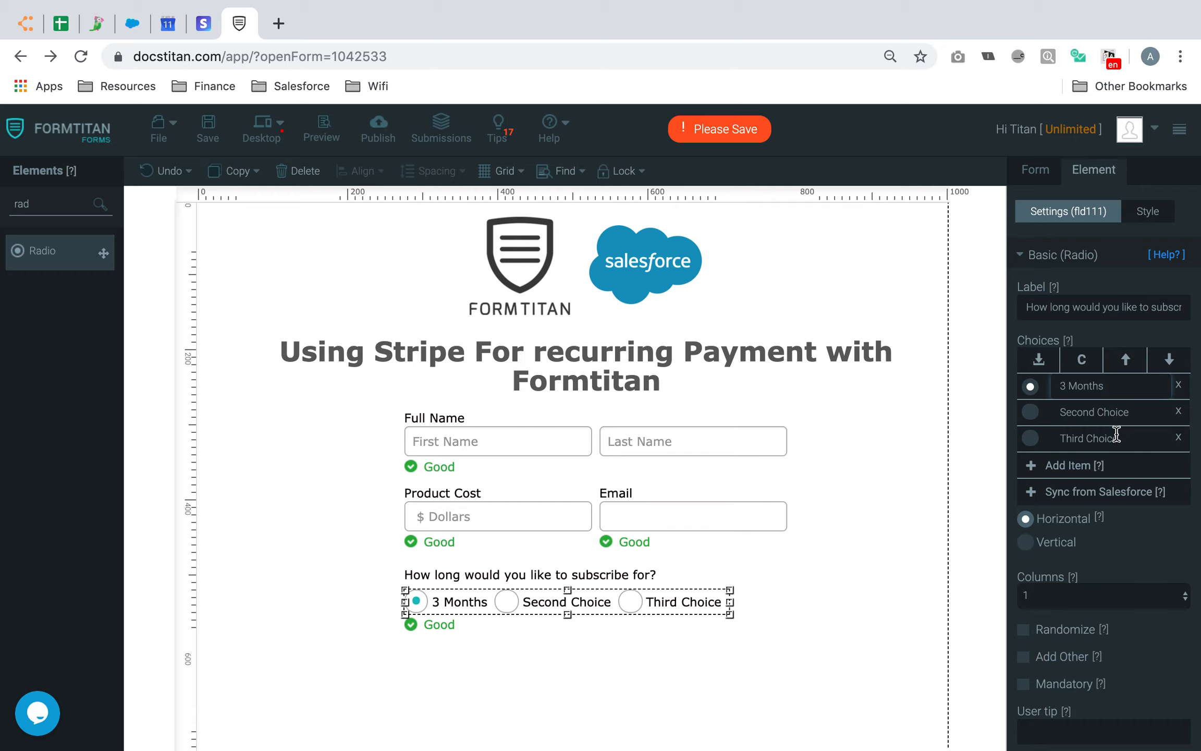
key(Tab)
text(6 Months)
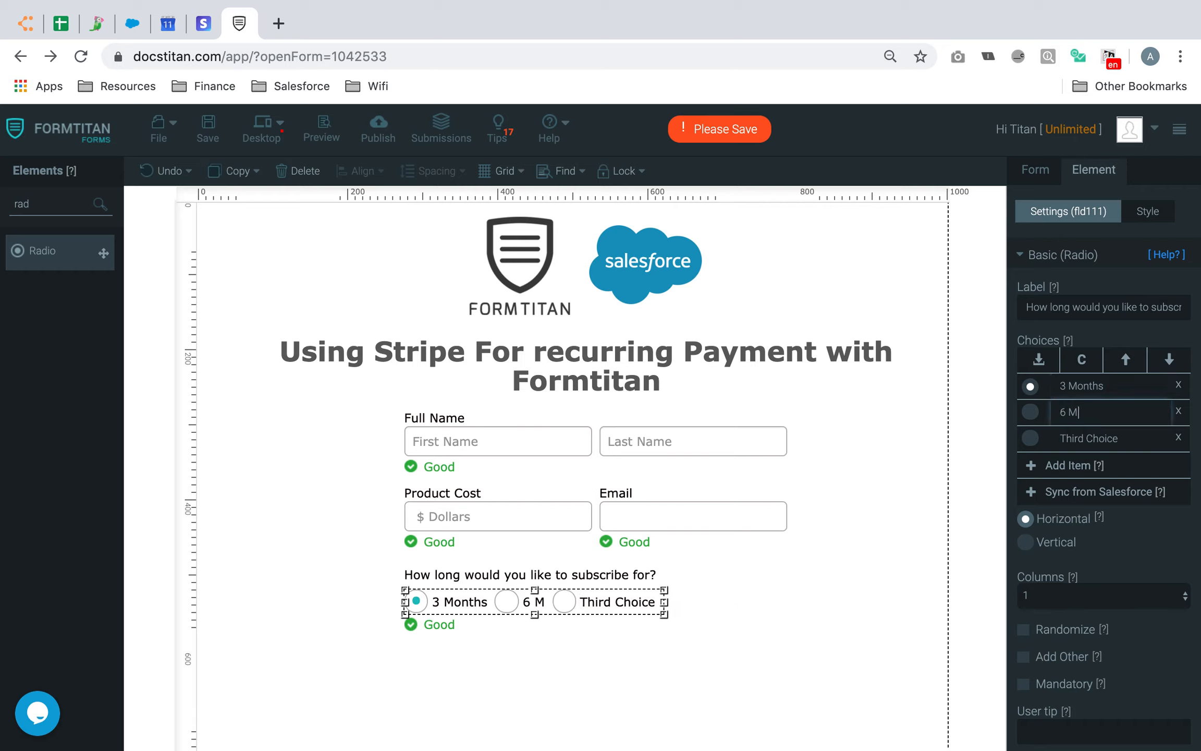
click(1124, 434)
text(9 Months)
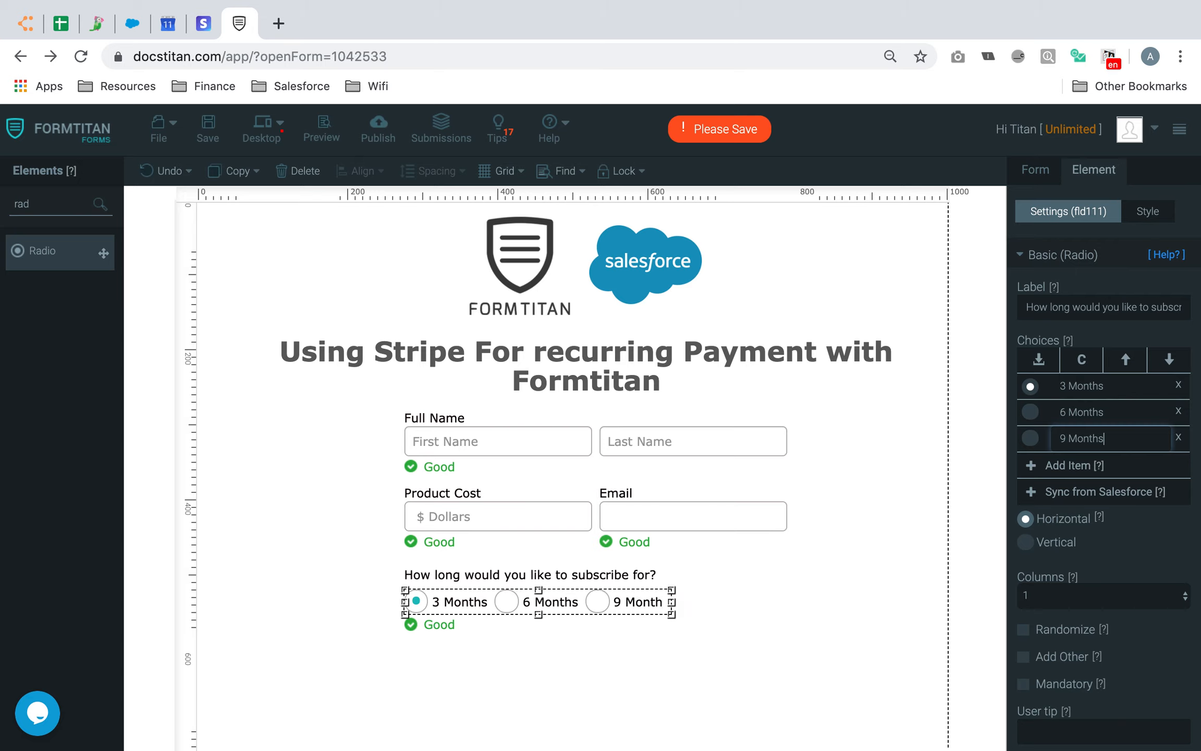
Centre the radio question under the fields
click(651, 656)
click(615, 606)
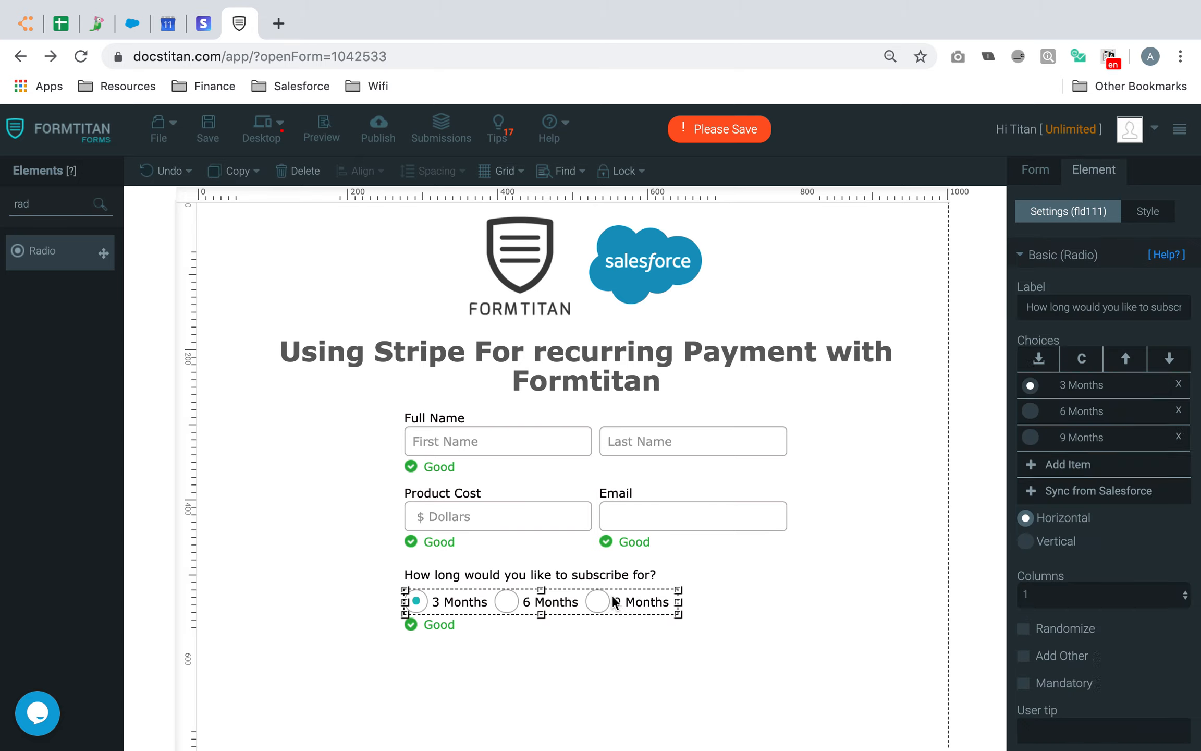
drag(598, 605, 644, 607)
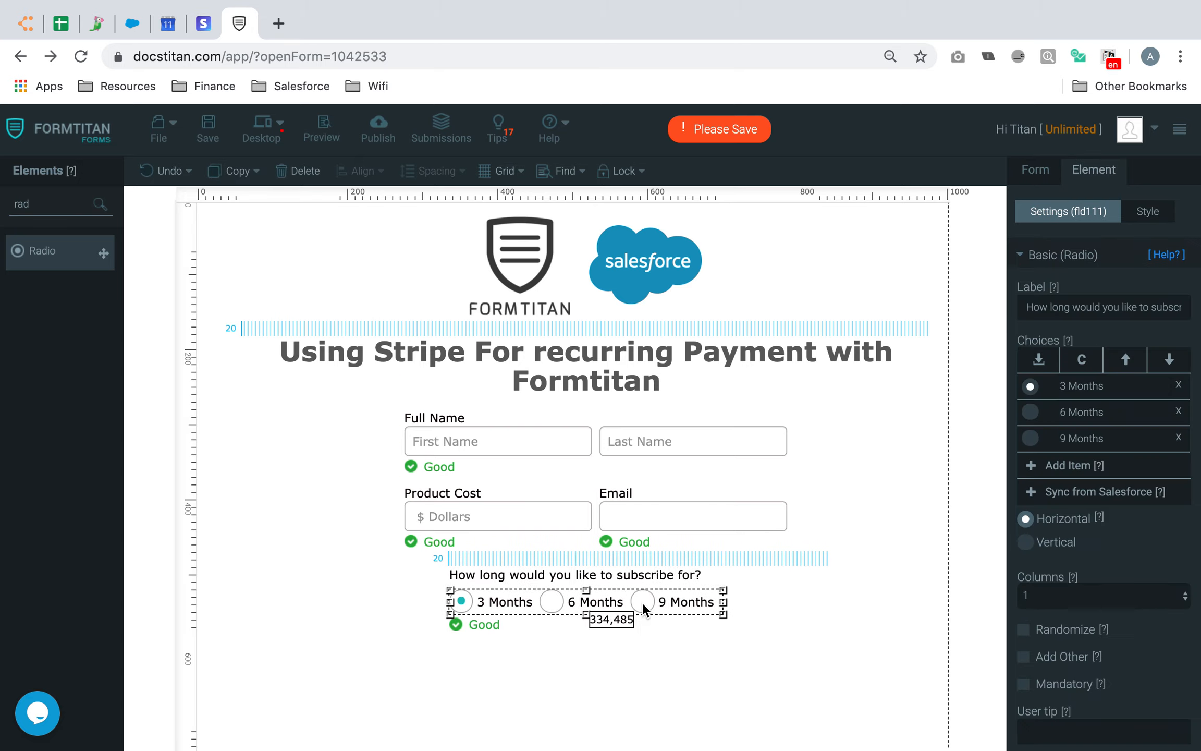
click(636, 647)
Place a Button below the radio choices
drag(51, 203, 2, 186)
text(butt)
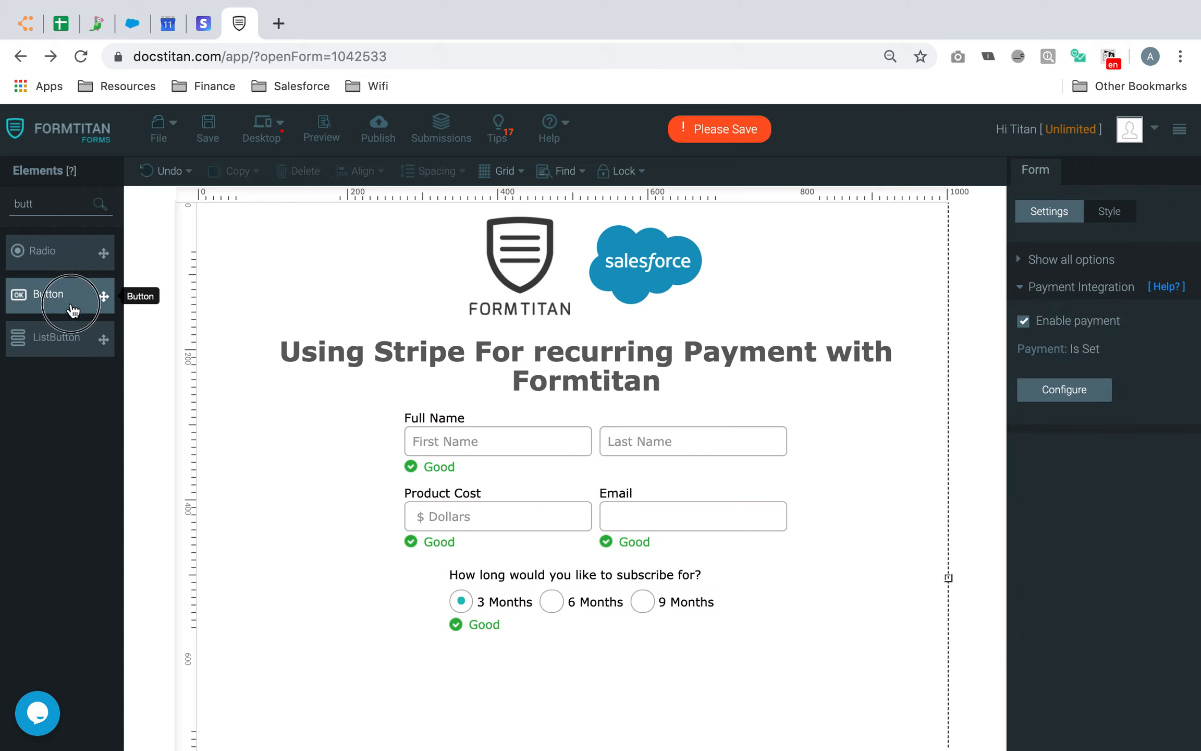
drag(73, 301, 556, 675)
Dismiss the Salesforce dialog, make the button a Submit button, and save
click(902, 718)
click(1091, 411)
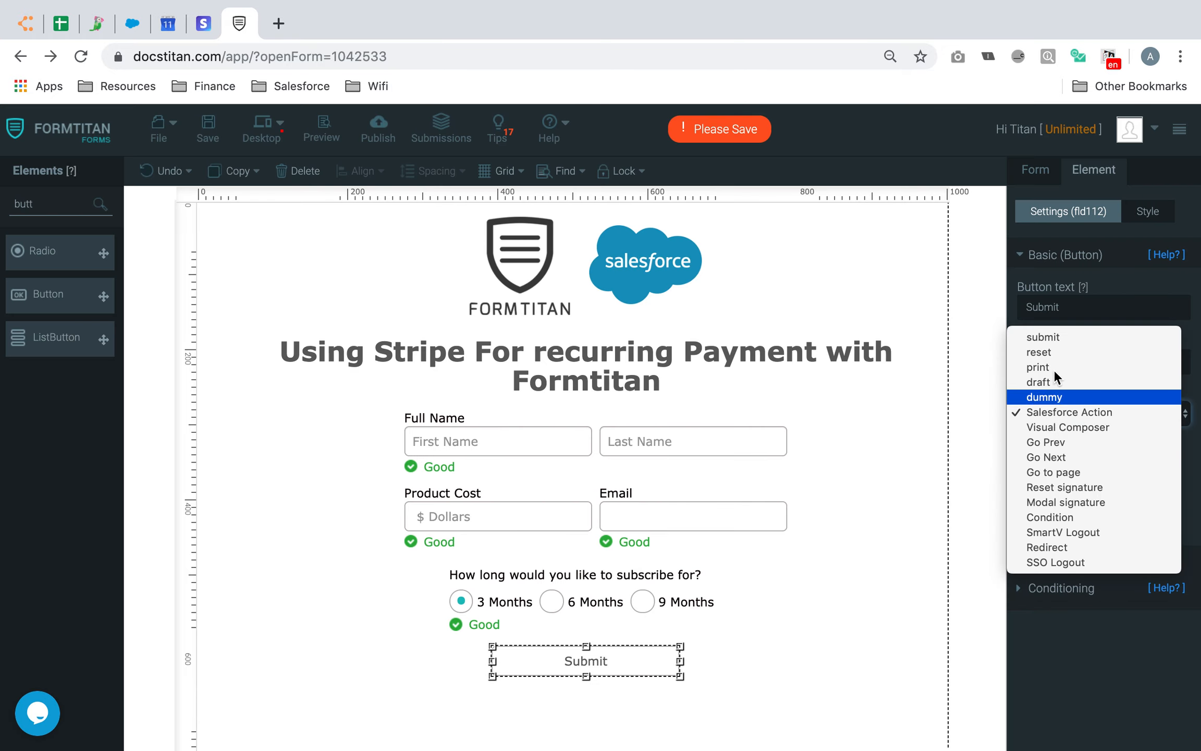
click(1056, 338)
click(209, 127)
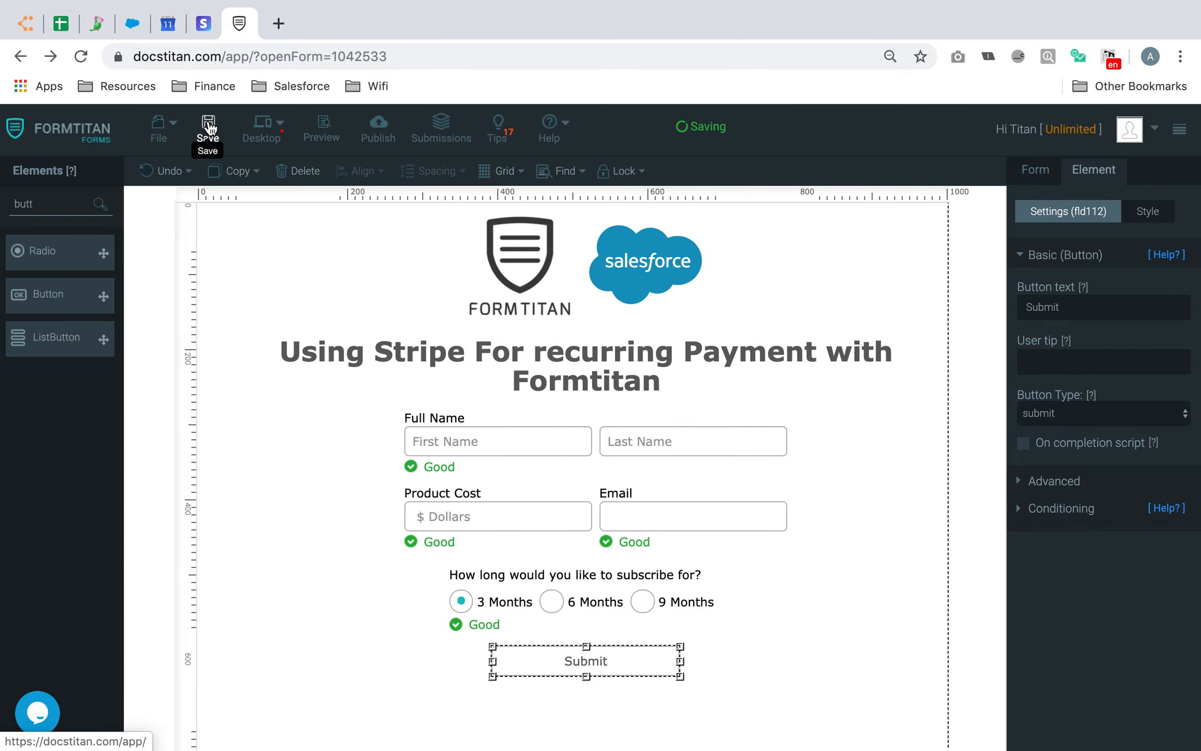
Clear the radio question's default choice and save the form
click(698, 591)
click(1082, 359)
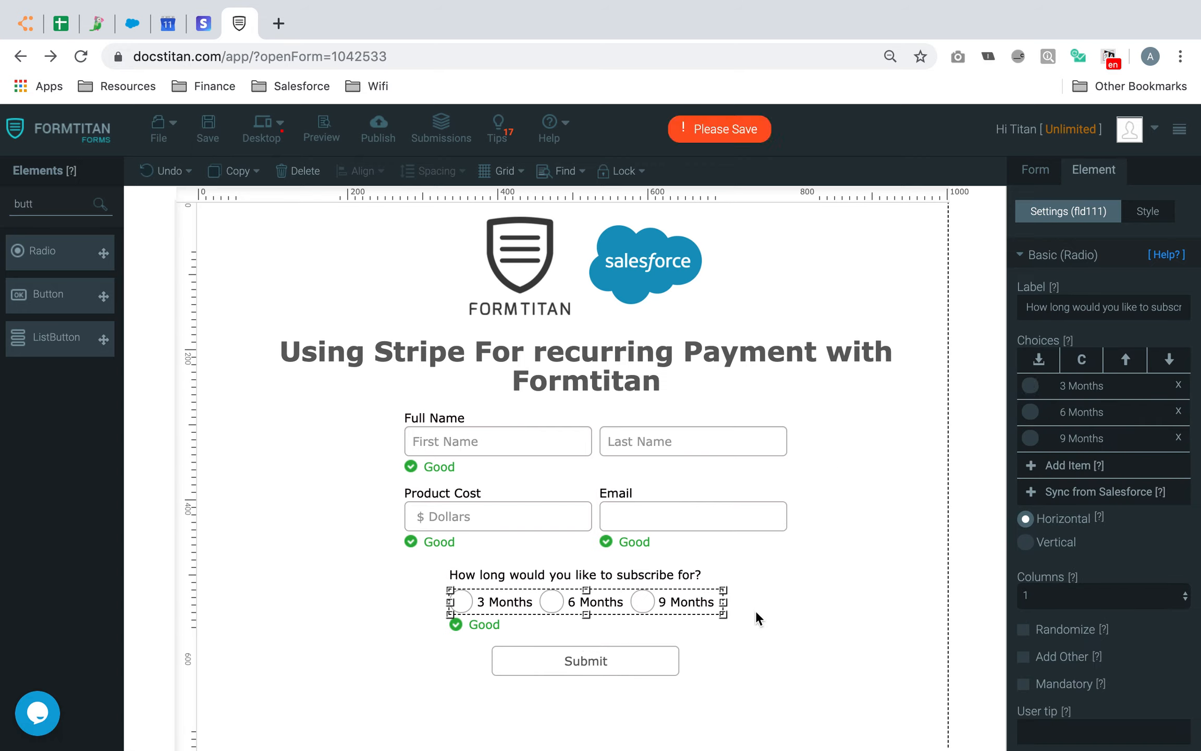
click(812, 515)
click(209, 131)
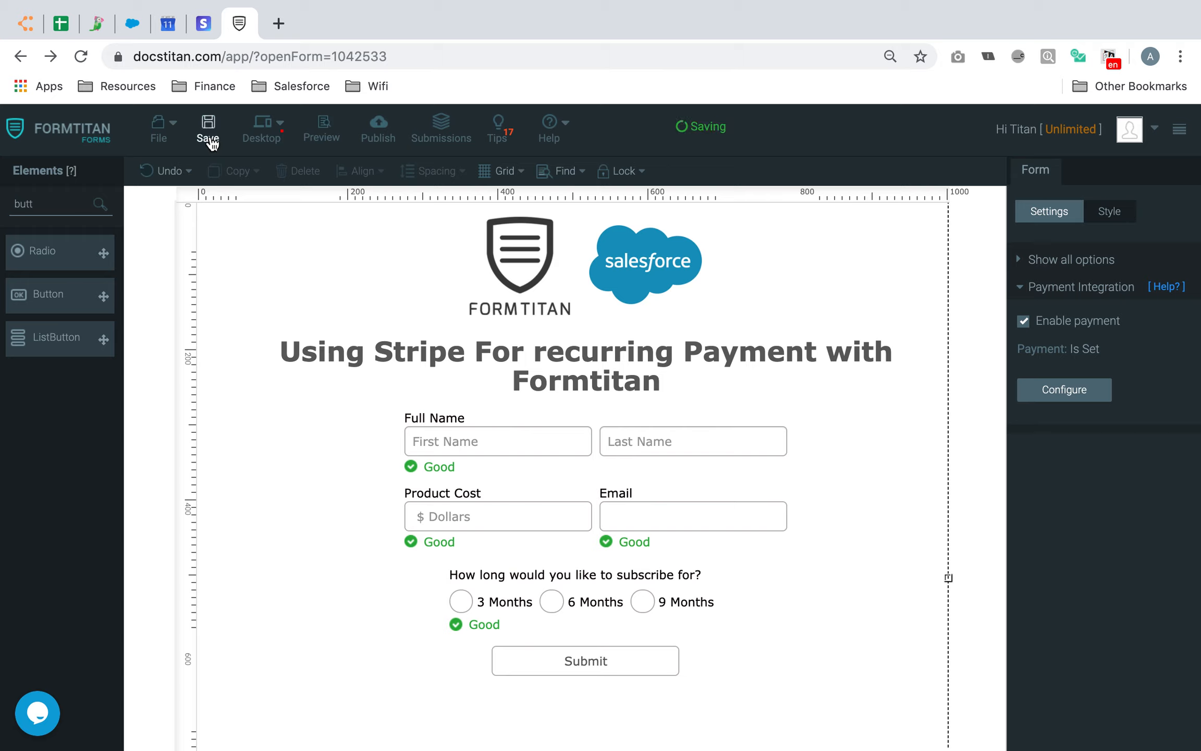
Review the Product Cost field and the subscription question, then save again
click(529, 514)
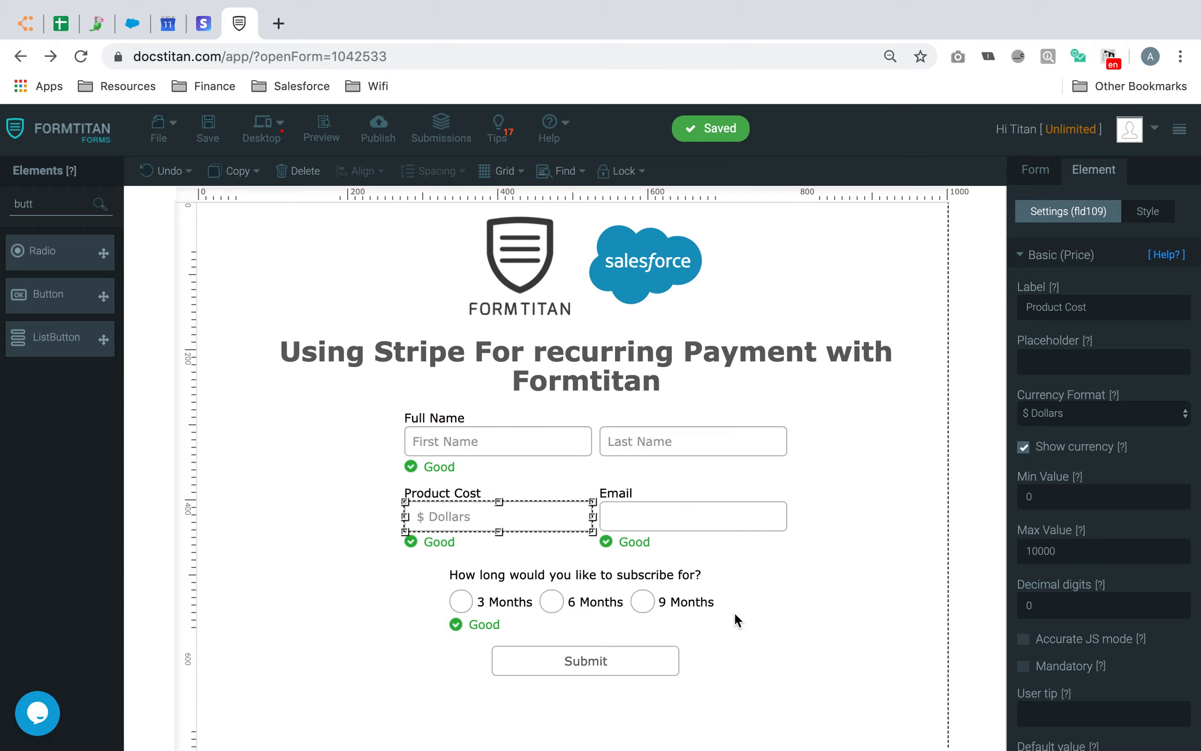
click(792, 570)
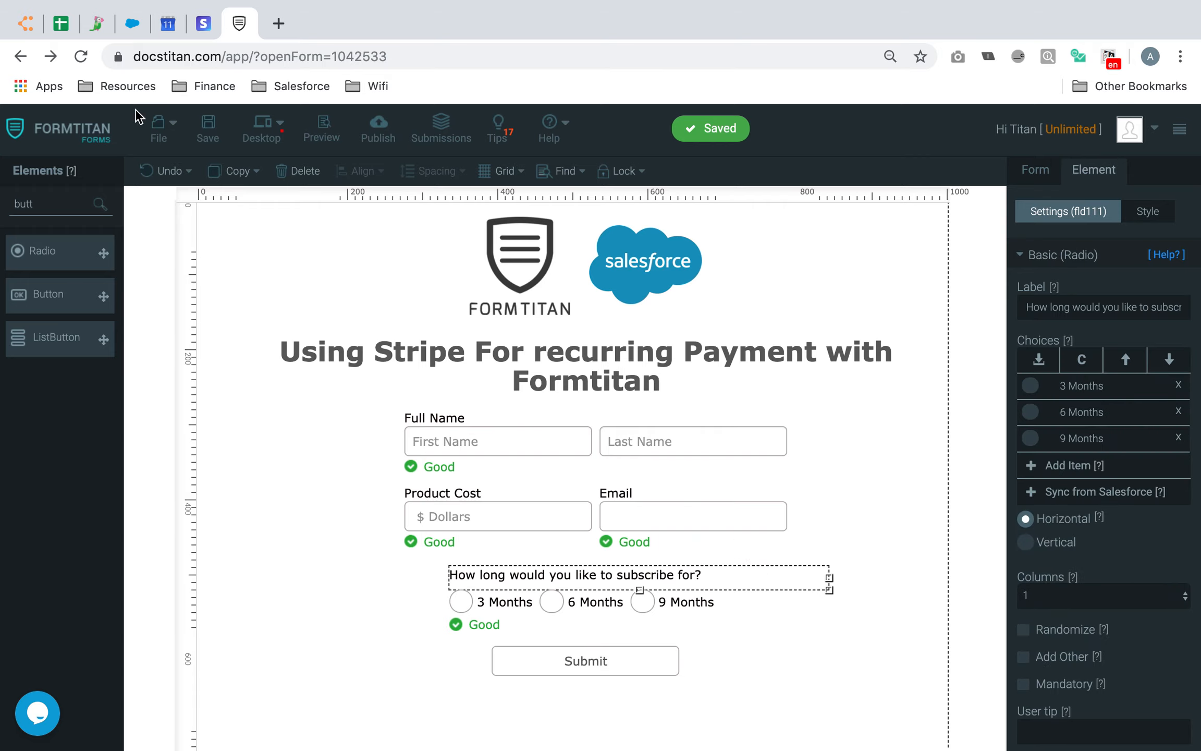
click(204, 128)
click(794, 668)
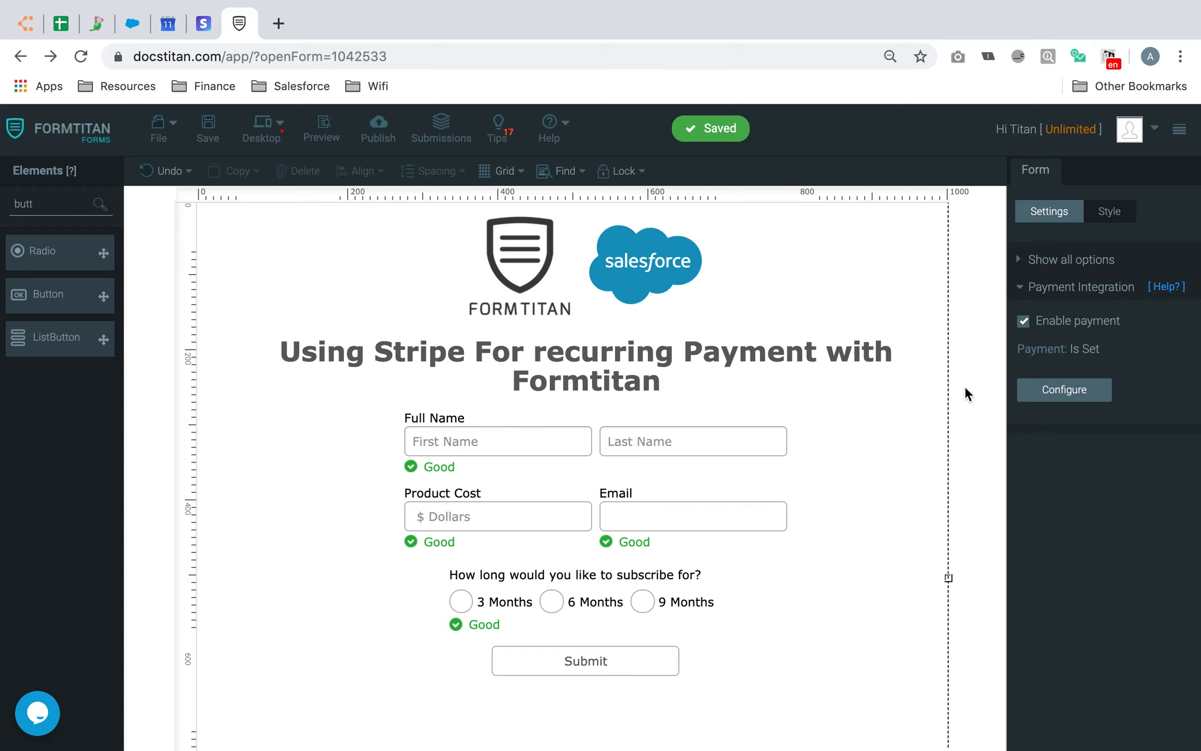
Toggle form payment off and back on, and check the payment integration setup
click(1025, 321)
click(1046, 263)
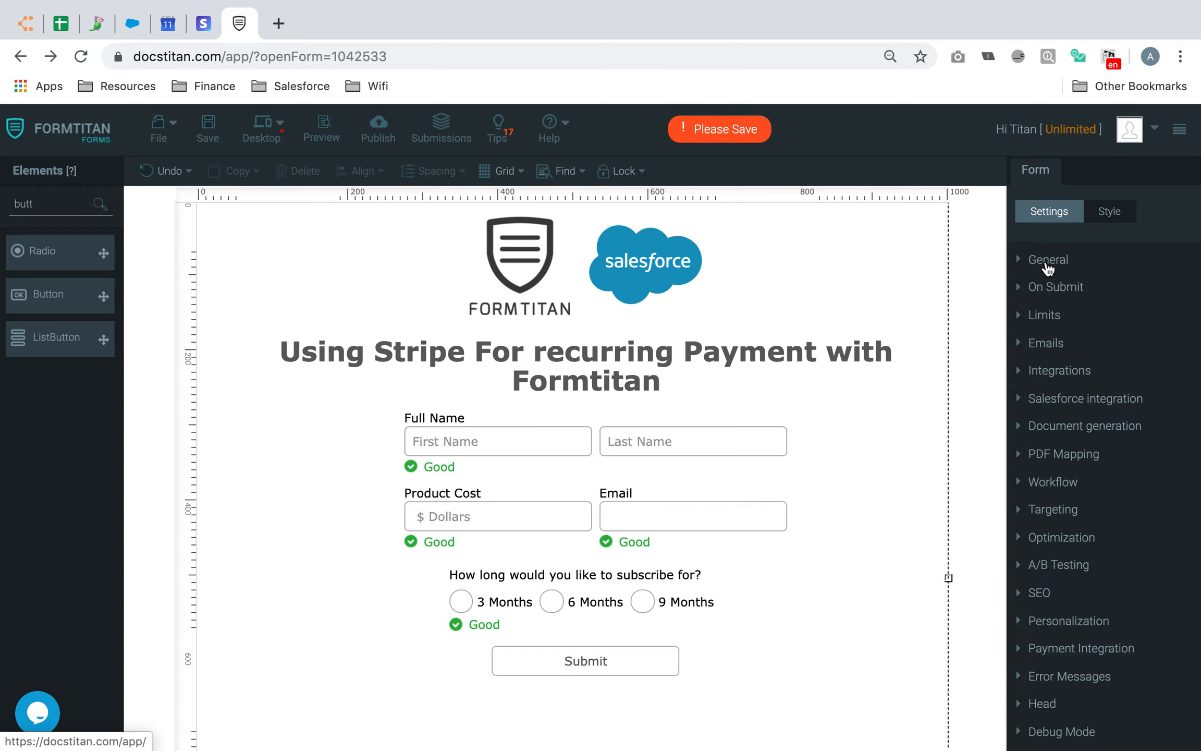
click(1092, 650)
click(1025, 324)
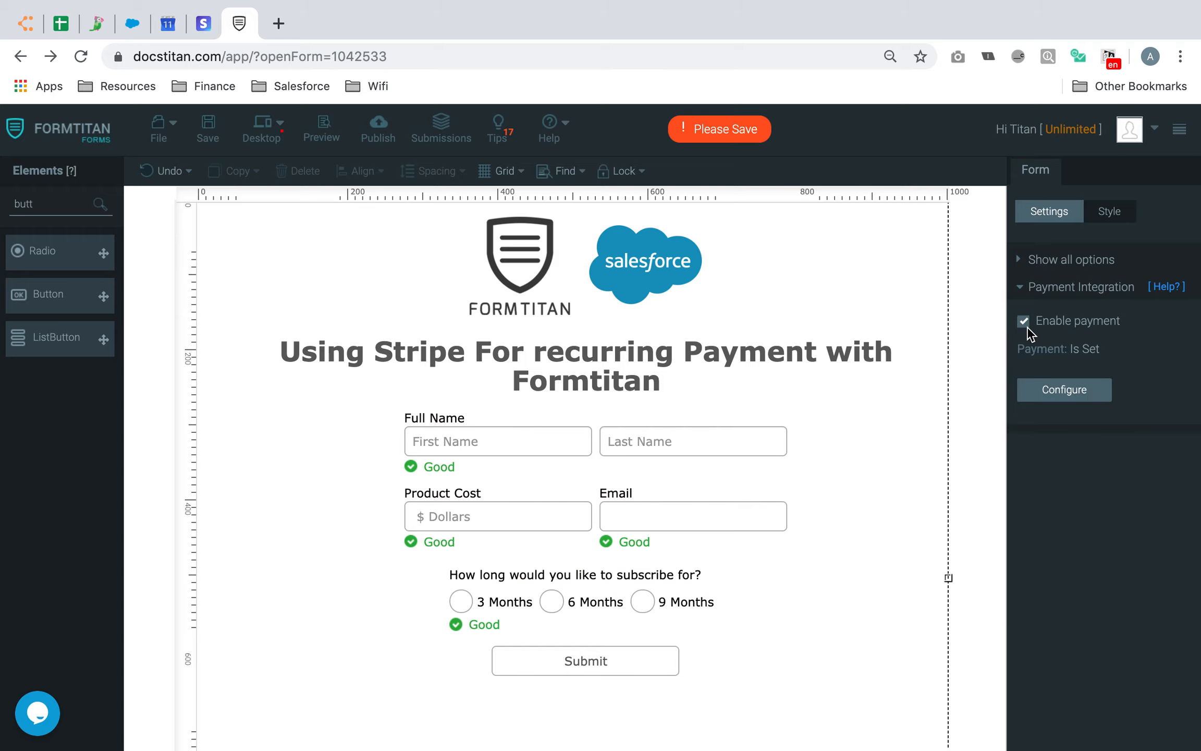
click(1091, 400)
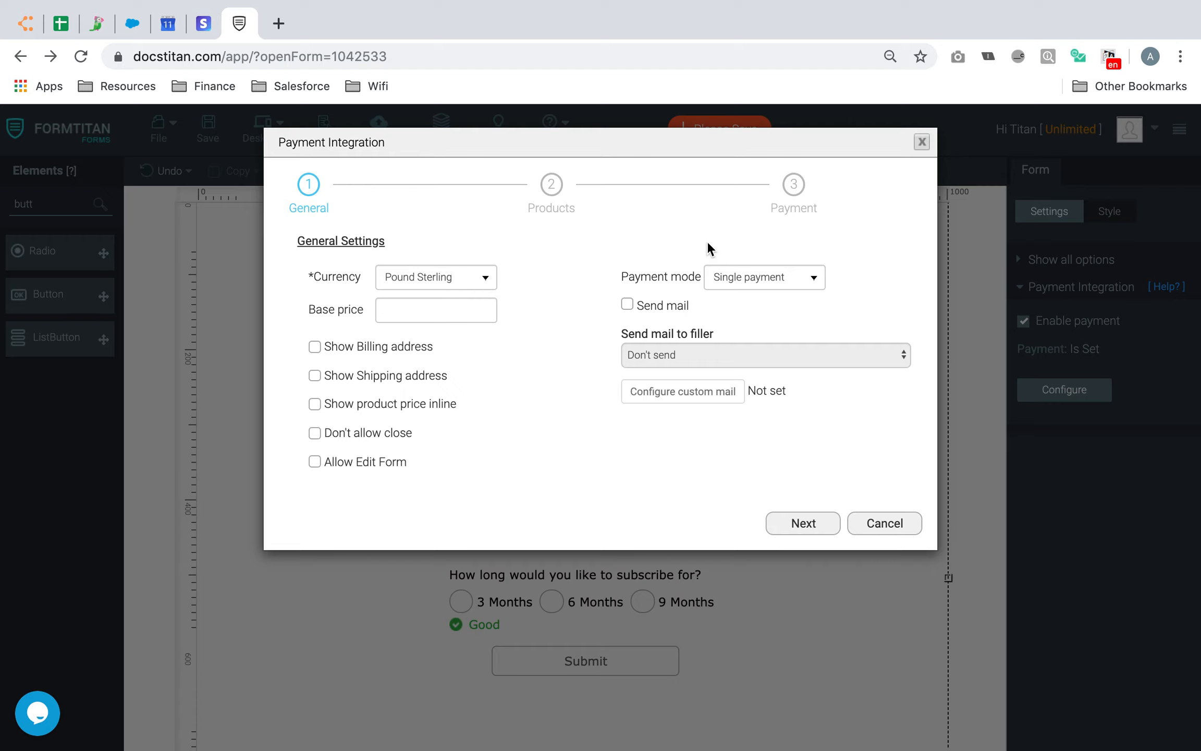
click(872, 526)
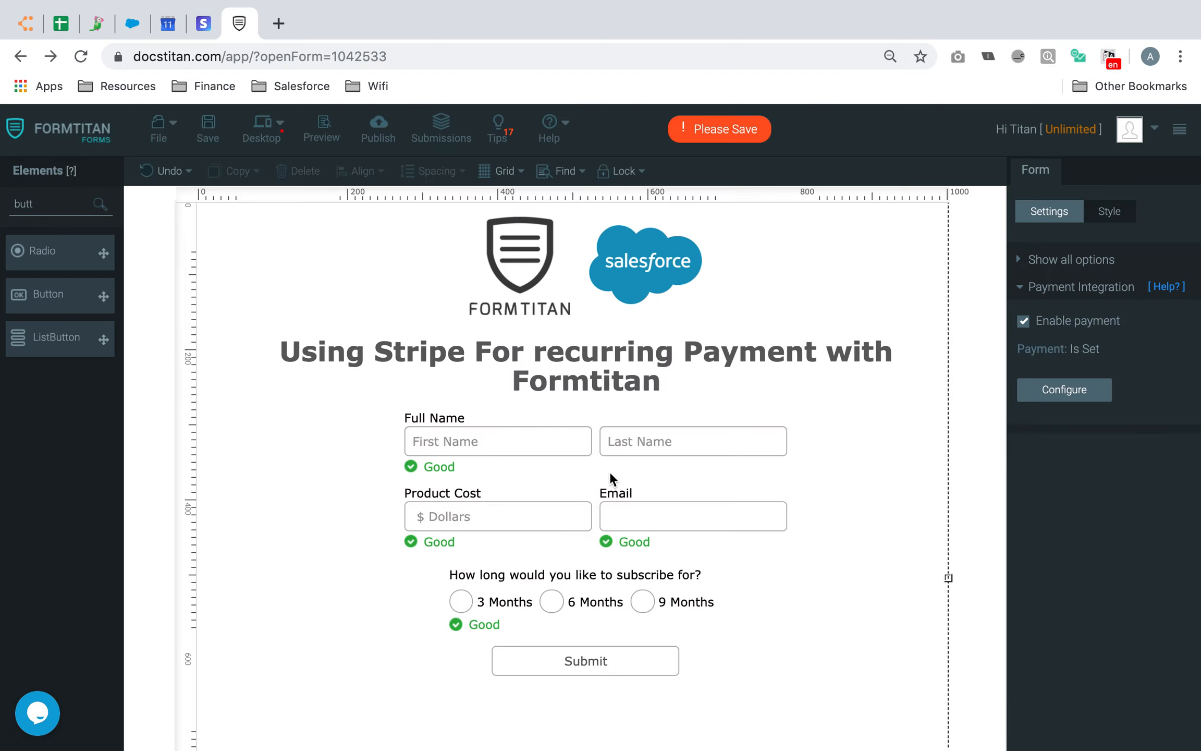
Set Product Cost's currency to Pounds Sterling, save, and reopen payment integration setup
click(528, 510)
click(1082, 413)
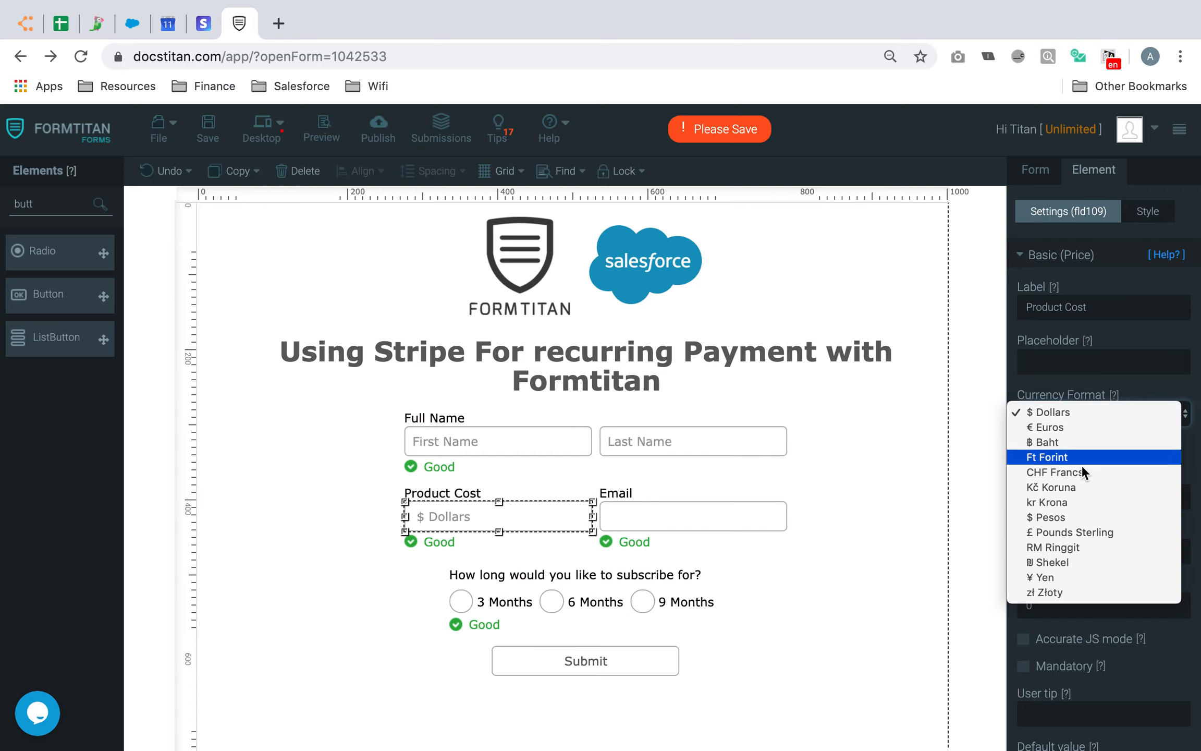
click(1082, 532)
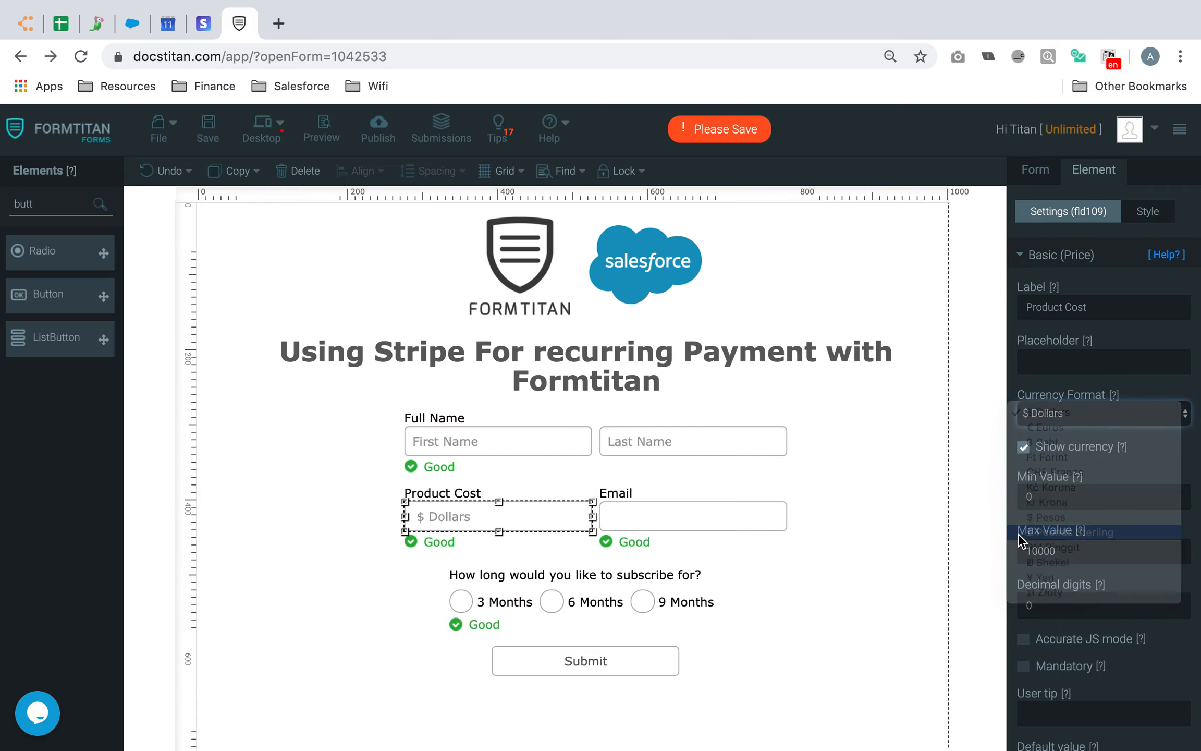
click(206, 130)
click(1035, 170)
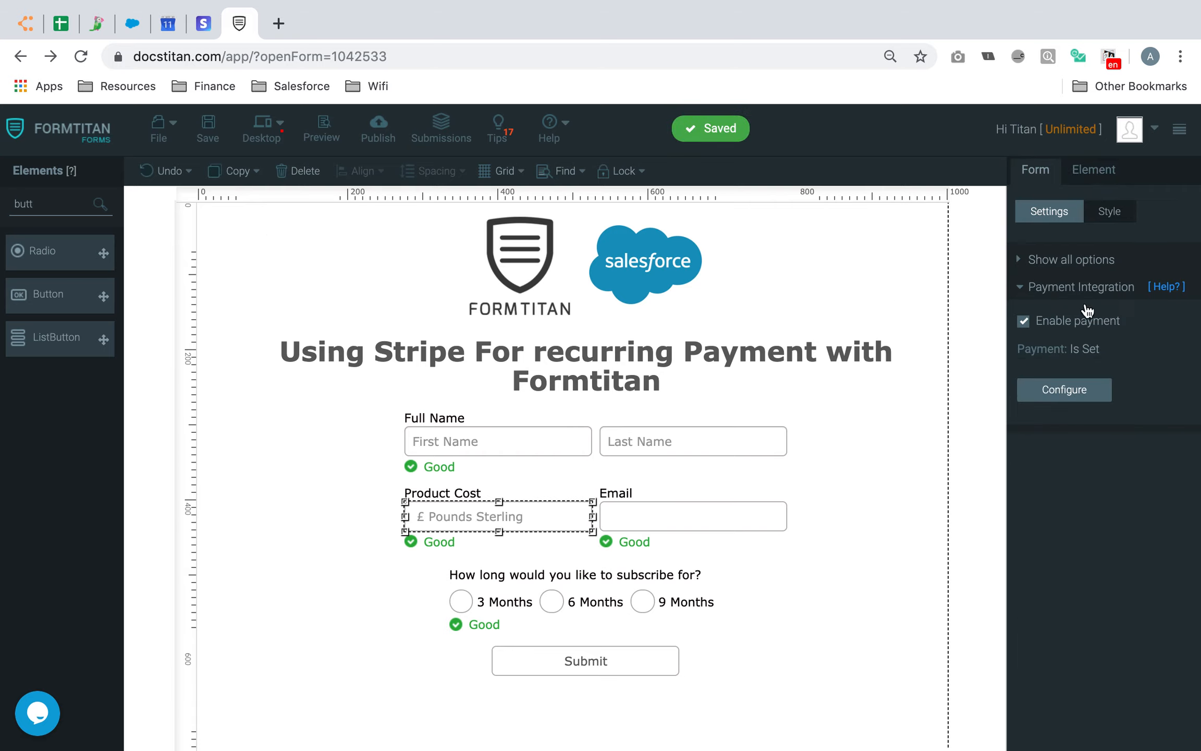
click(1088, 388)
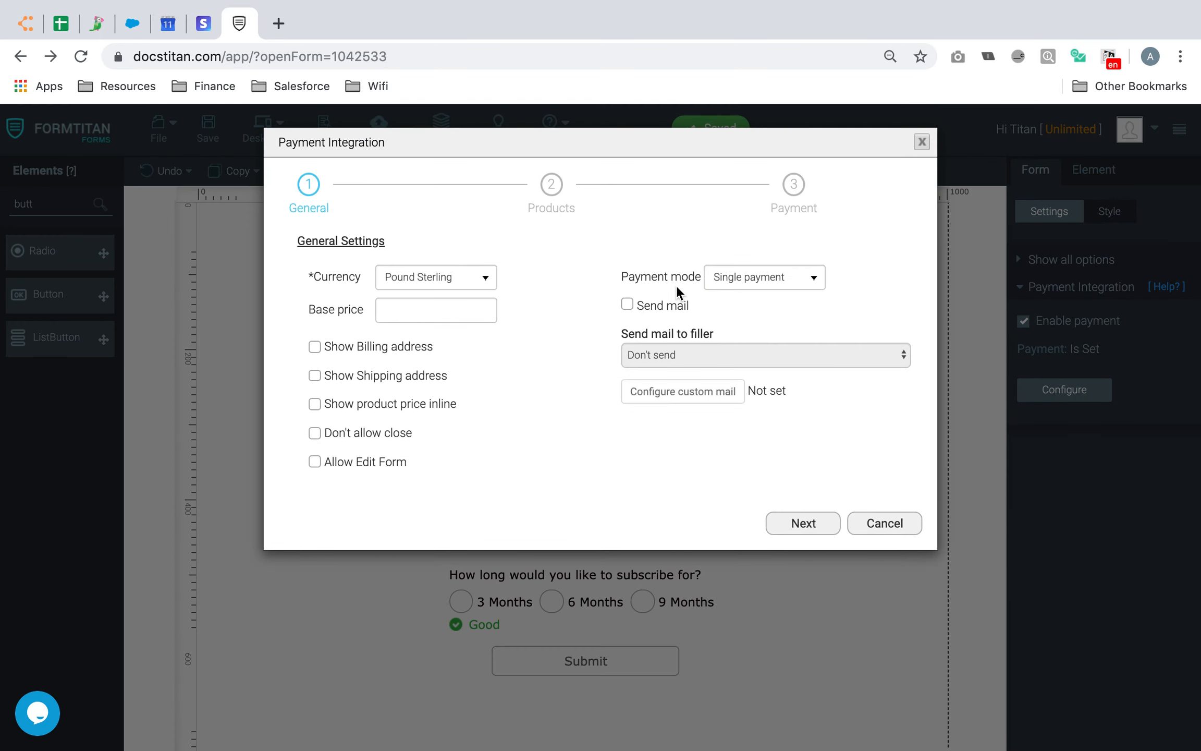
Set the payment mode to Recurring payment with Monthly billing
click(797, 279)
click(795, 291)
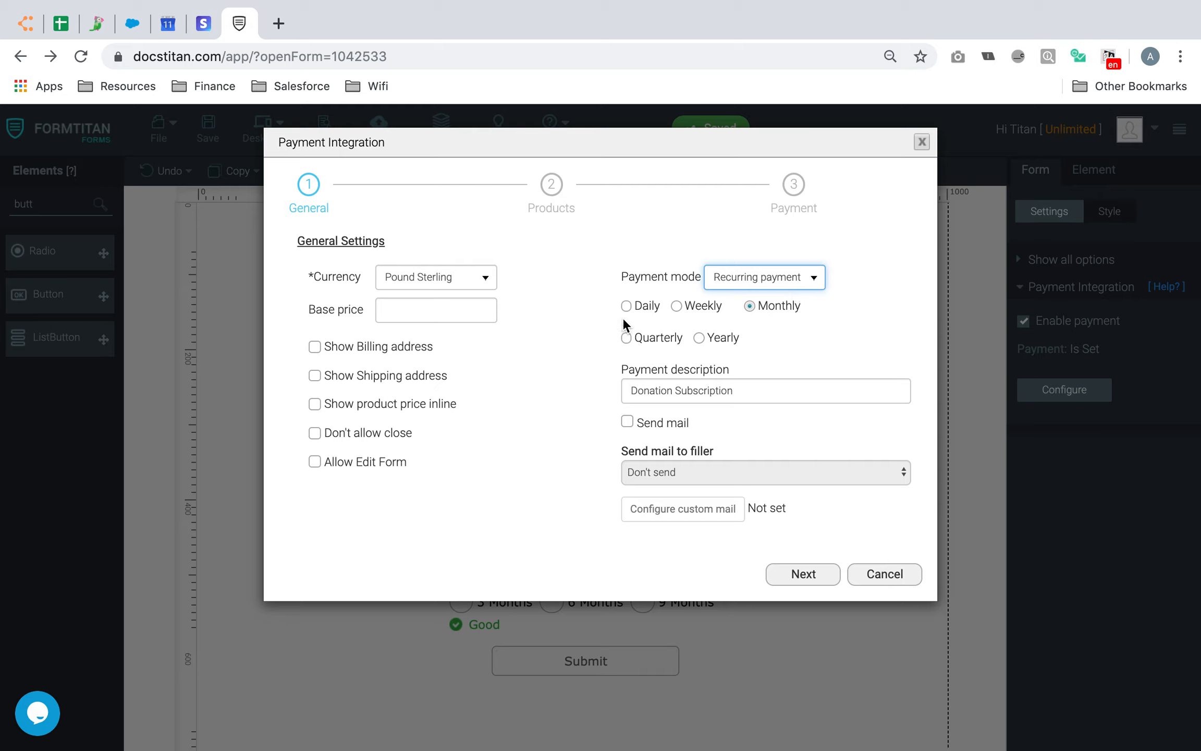
click(674, 307)
click(750, 306)
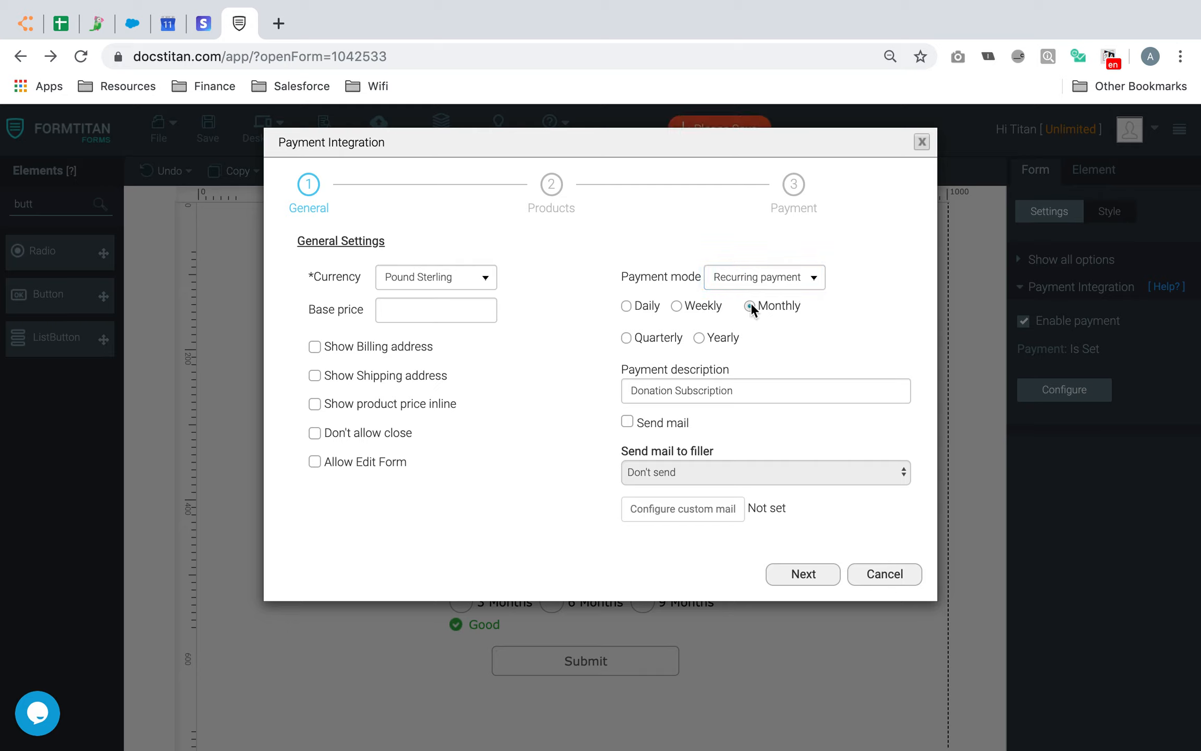
click(699, 338)
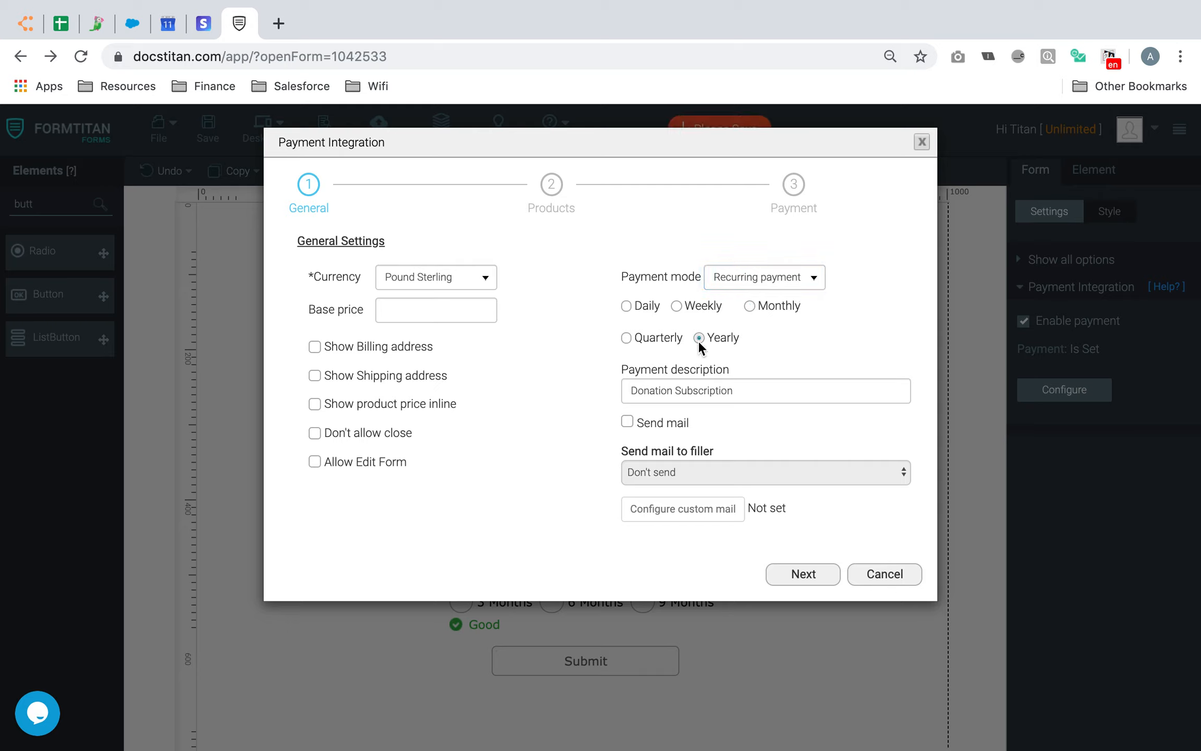
click(627, 339)
drag(746, 369, 600, 371)
click(710, 368)
click(756, 307)
Clear the existing payment description text
triple_click(765, 401)
key(BackSpace)
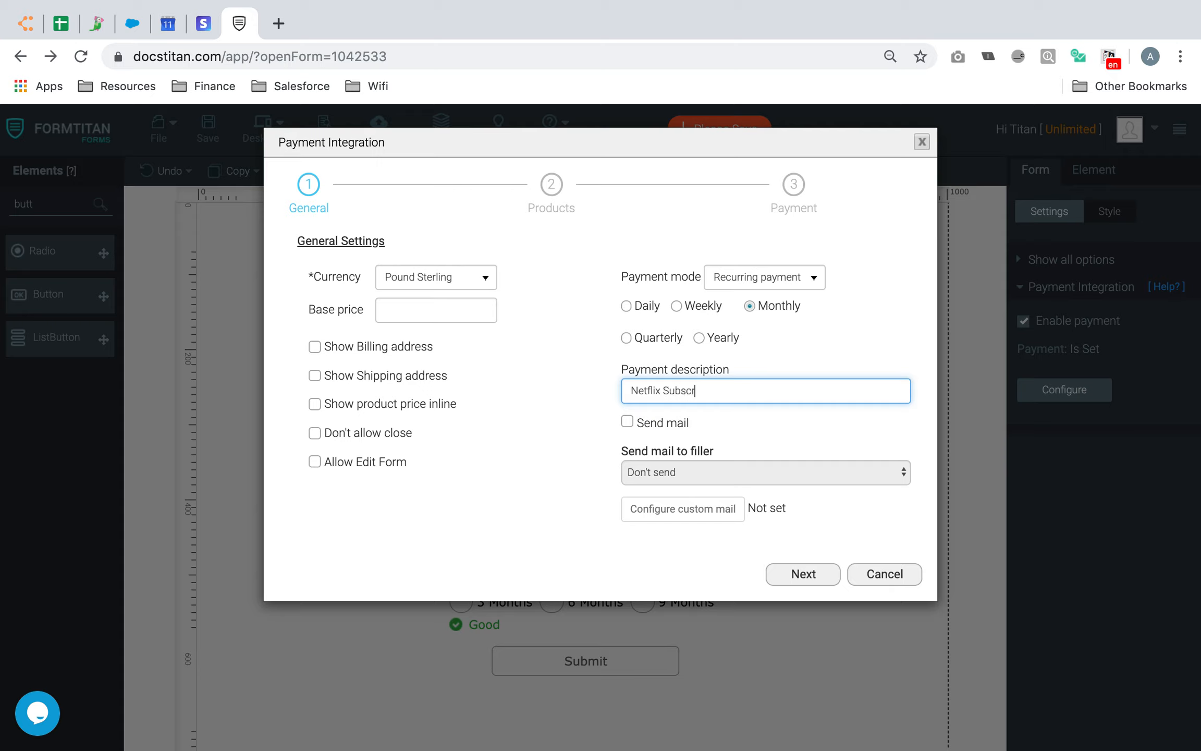
key(super+a)
key(BackSpace)
In Products, charge for the subscription question and start entering choice prices (150)
click(784, 574)
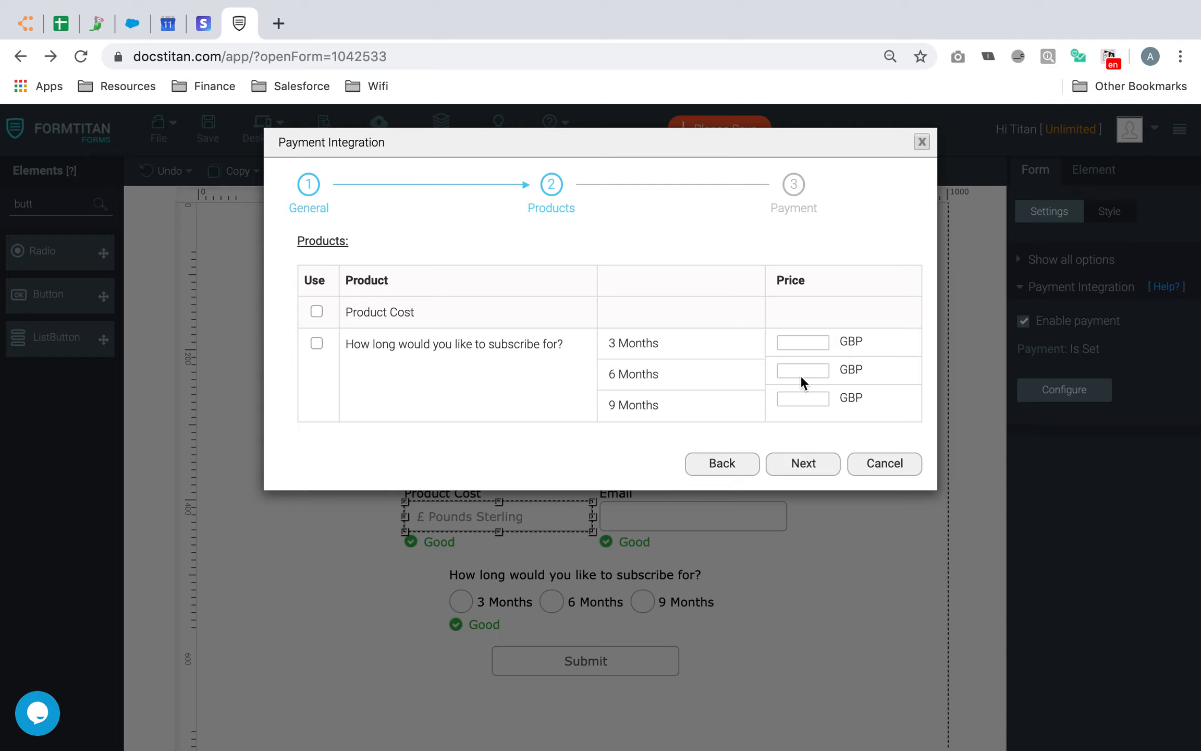
click(317, 343)
drag(354, 344, 573, 341)
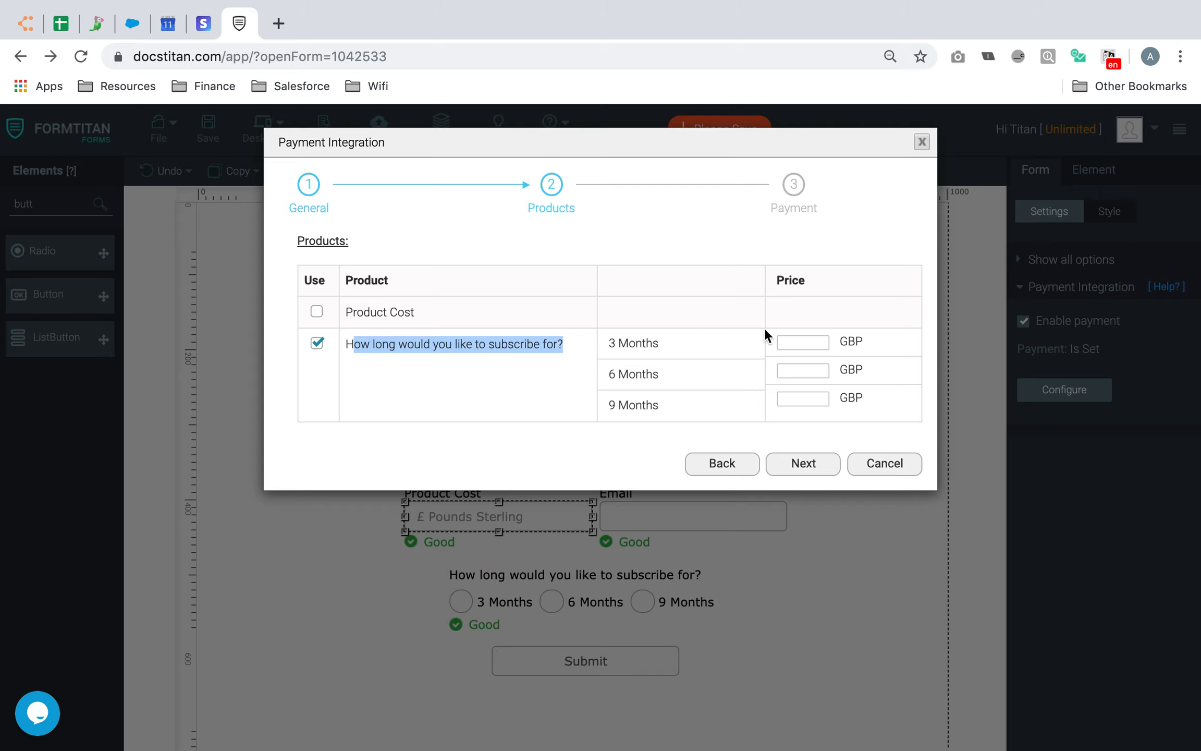
click(815, 337)
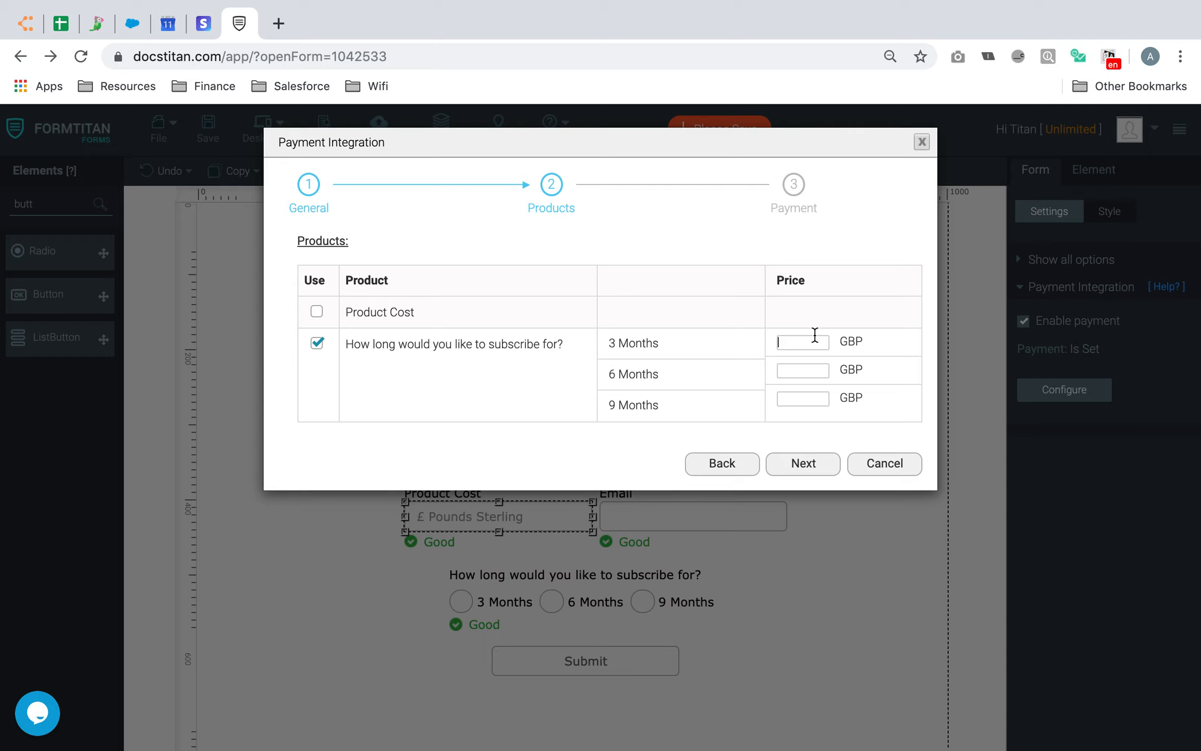
click(805, 369)
text(15)
text(0)
Charge Product Cost instead of the subscription question and scroll through the Stripe parameters
click(316, 344)
click(317, 312)
click(803, 464)
scroll(761, 517, down, 3)
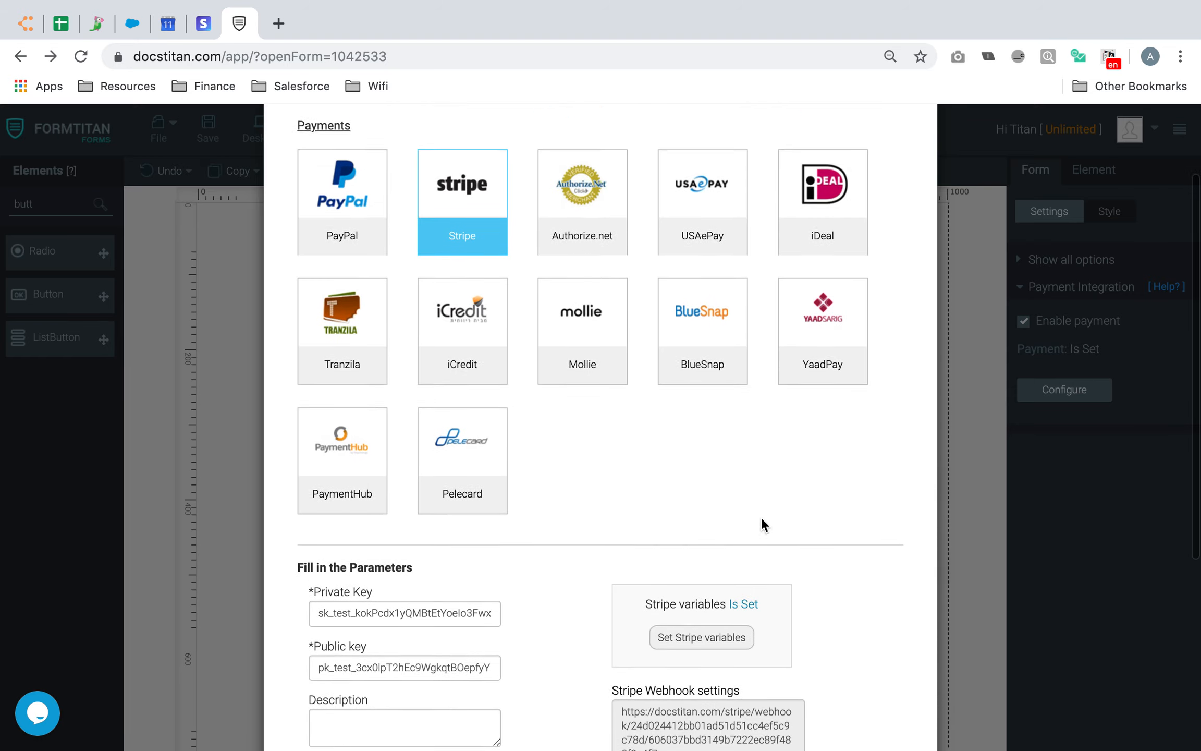
scroll(484, 423, down, 4)
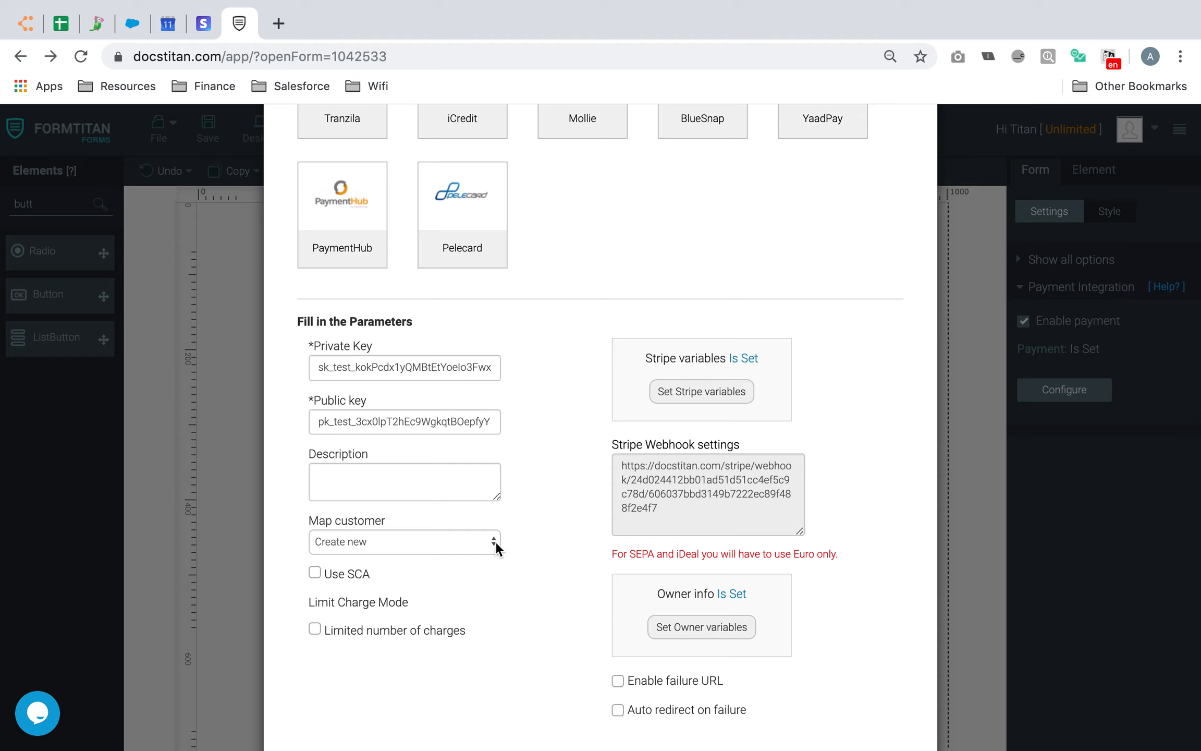
scroll(495, 545, down, 2)
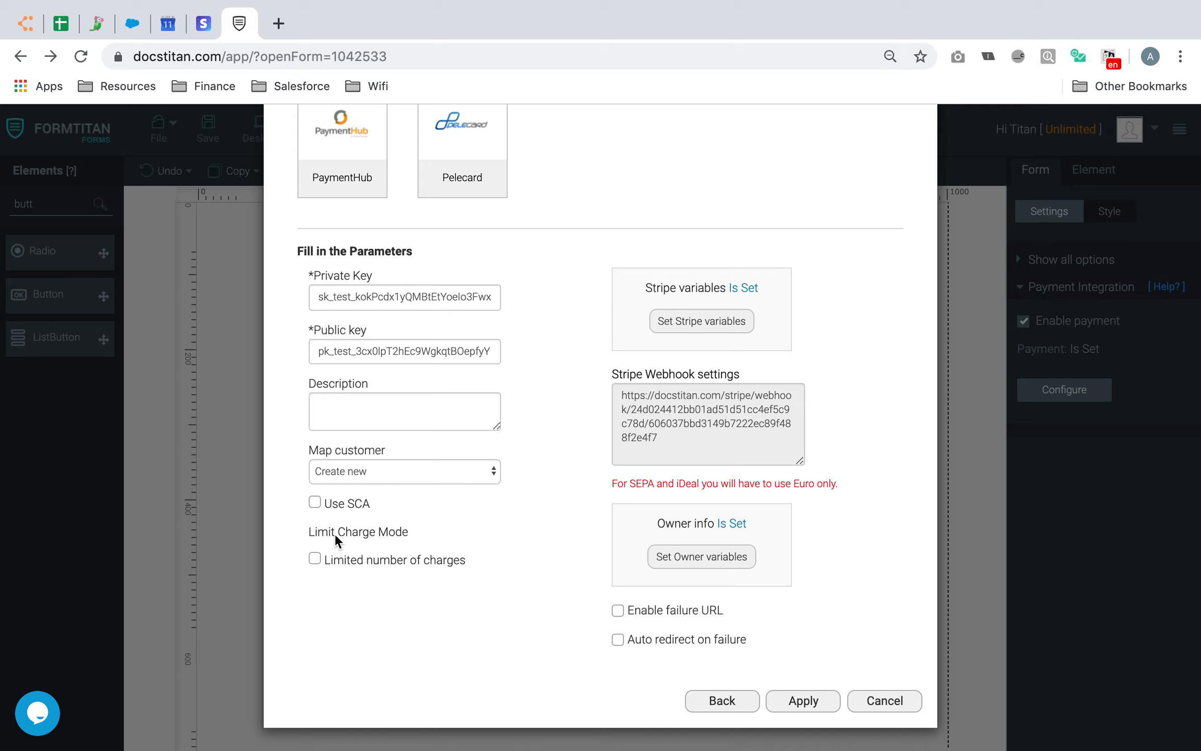
Tick Limited number of charges and take the count from 'How long would you like to subscribe for?'
click(315, 559)
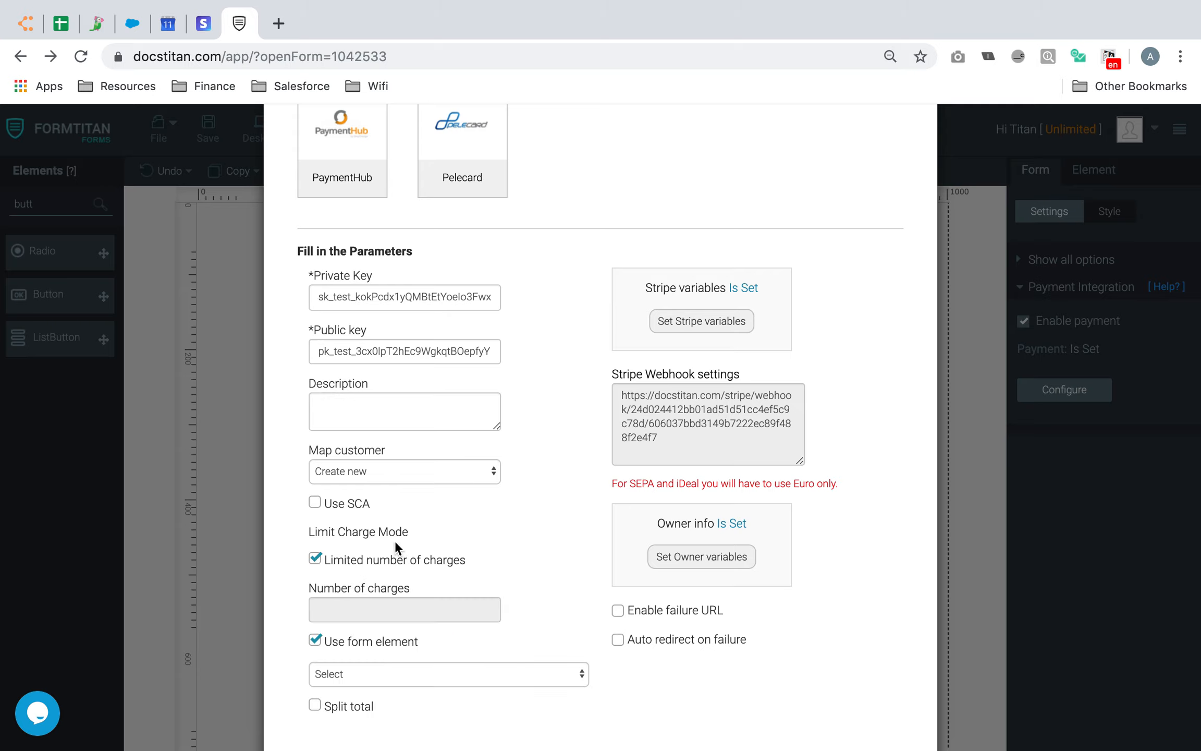
scroll(446, 541, down, 2)
click(315, 573)
click(352, 543)
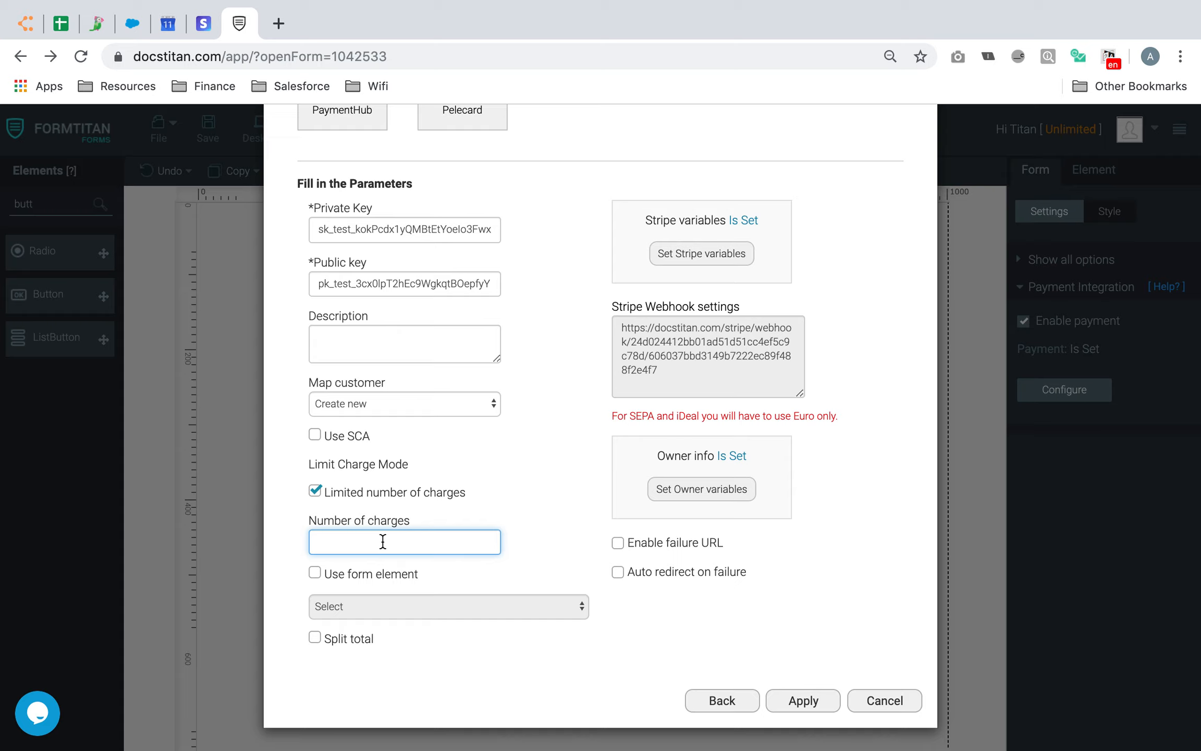
text(12)
key(BackSpace)
key(BackSpace)
click(315, 572)
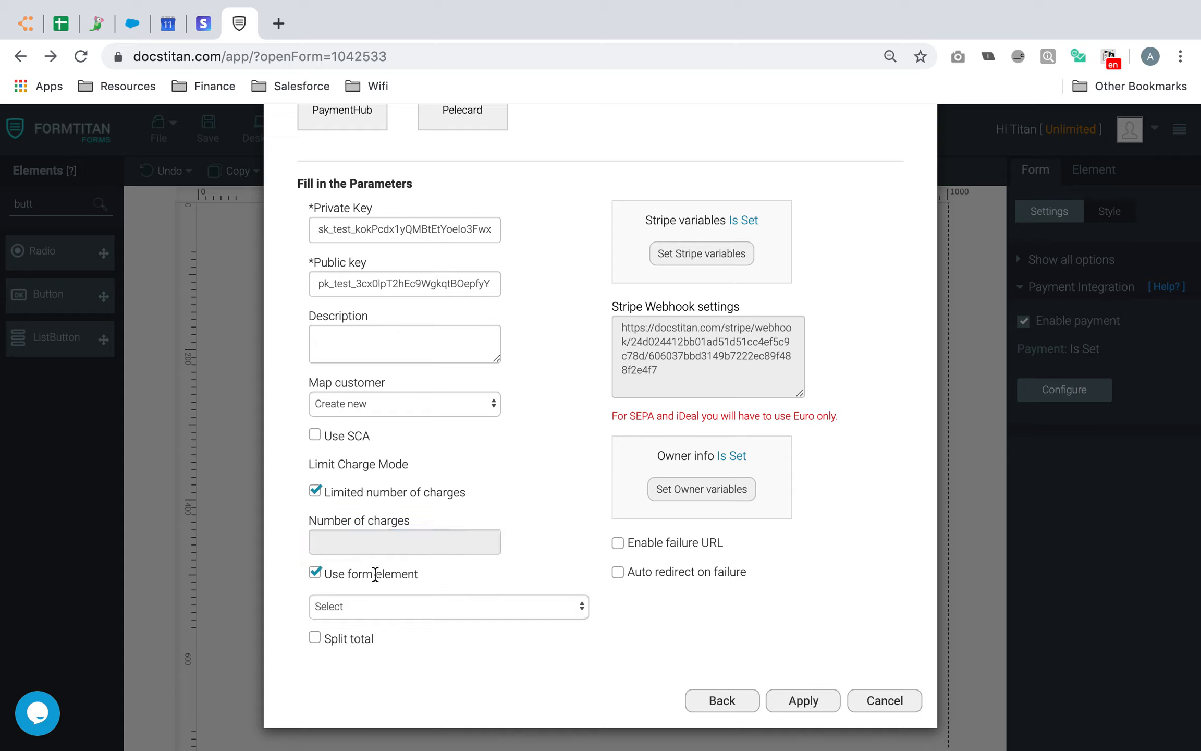
click(434, 605)
click(430, 621)
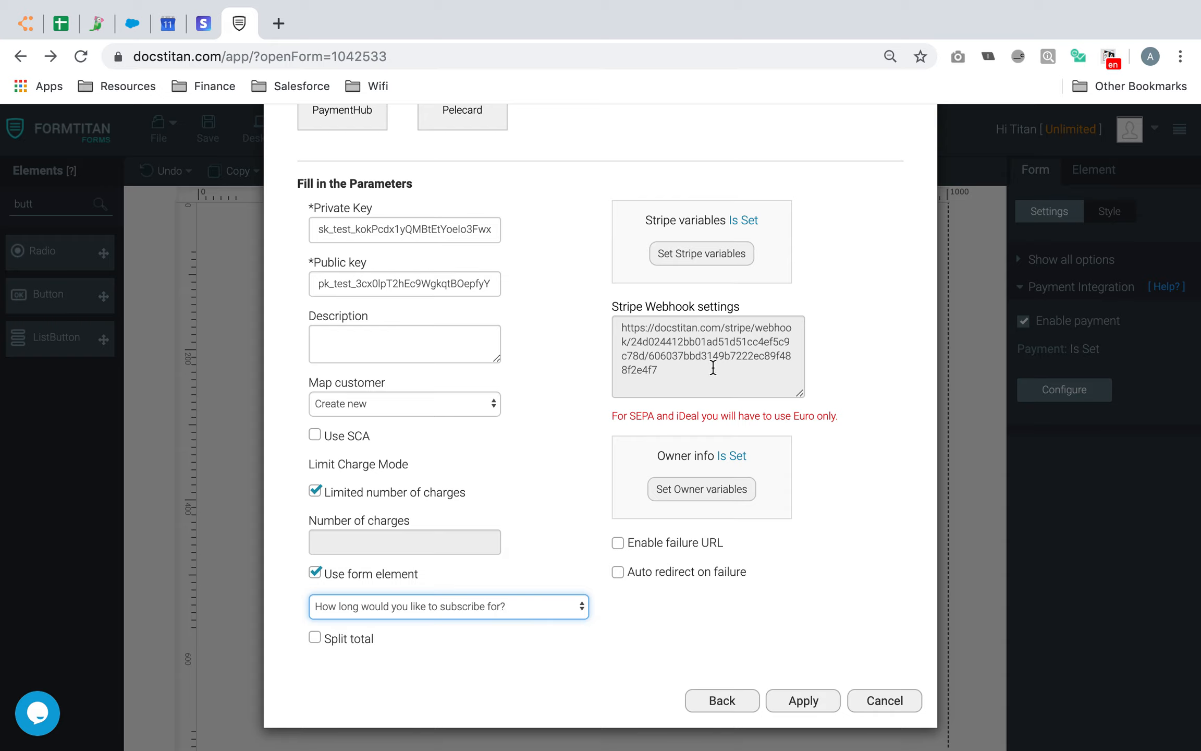
scroll(713, 368, up, 1)
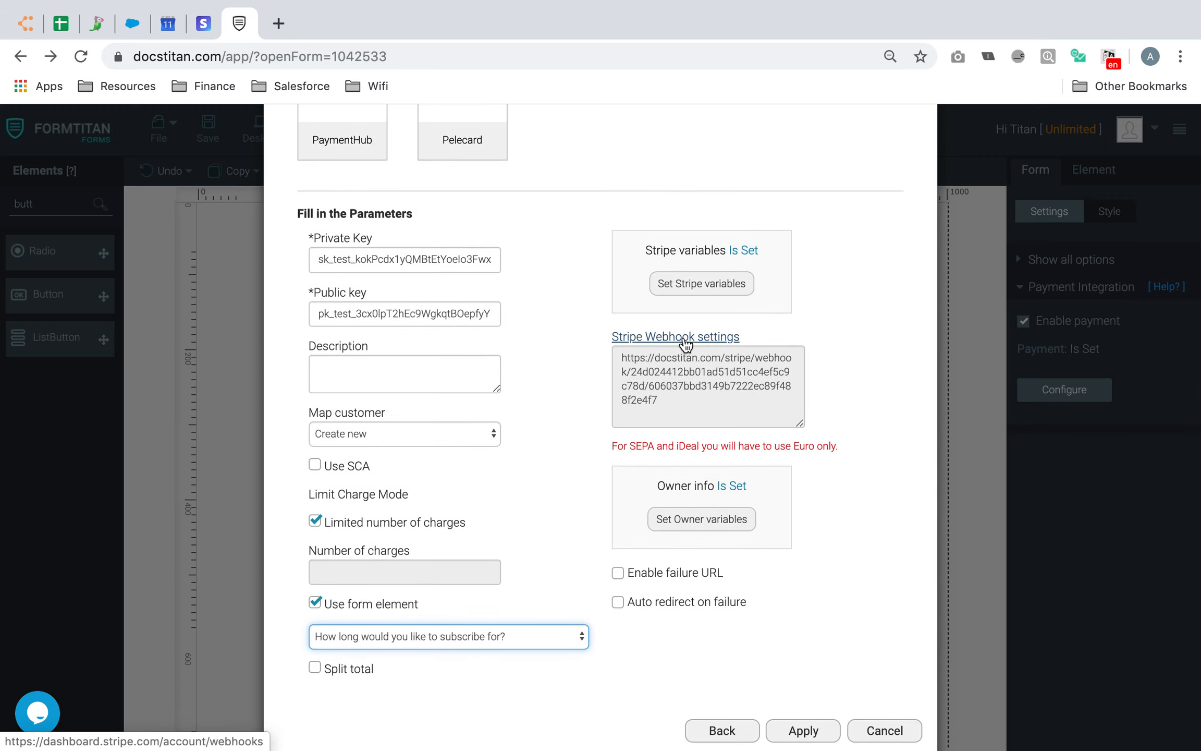
Copy the FormTitan webhook URL and start a new endpoint in Stripe's Webhooks page
drag(673, 398, 606, 357)
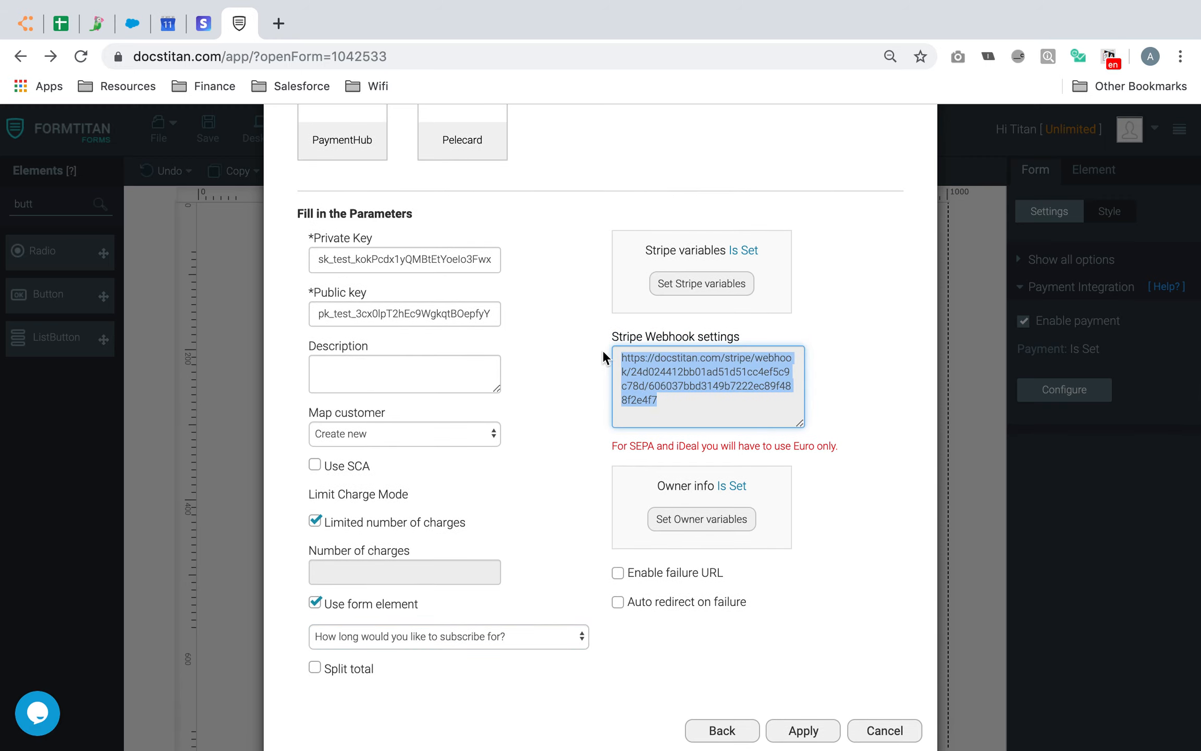
click(205, 22)
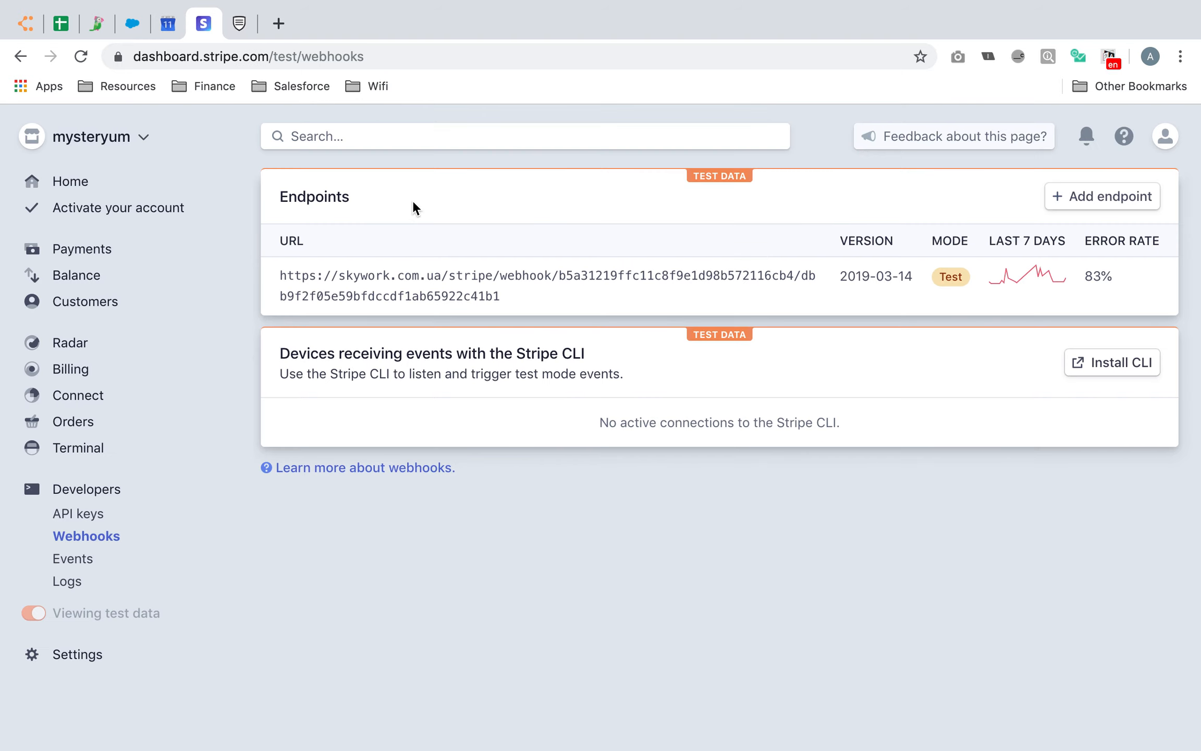
click(58, 183)
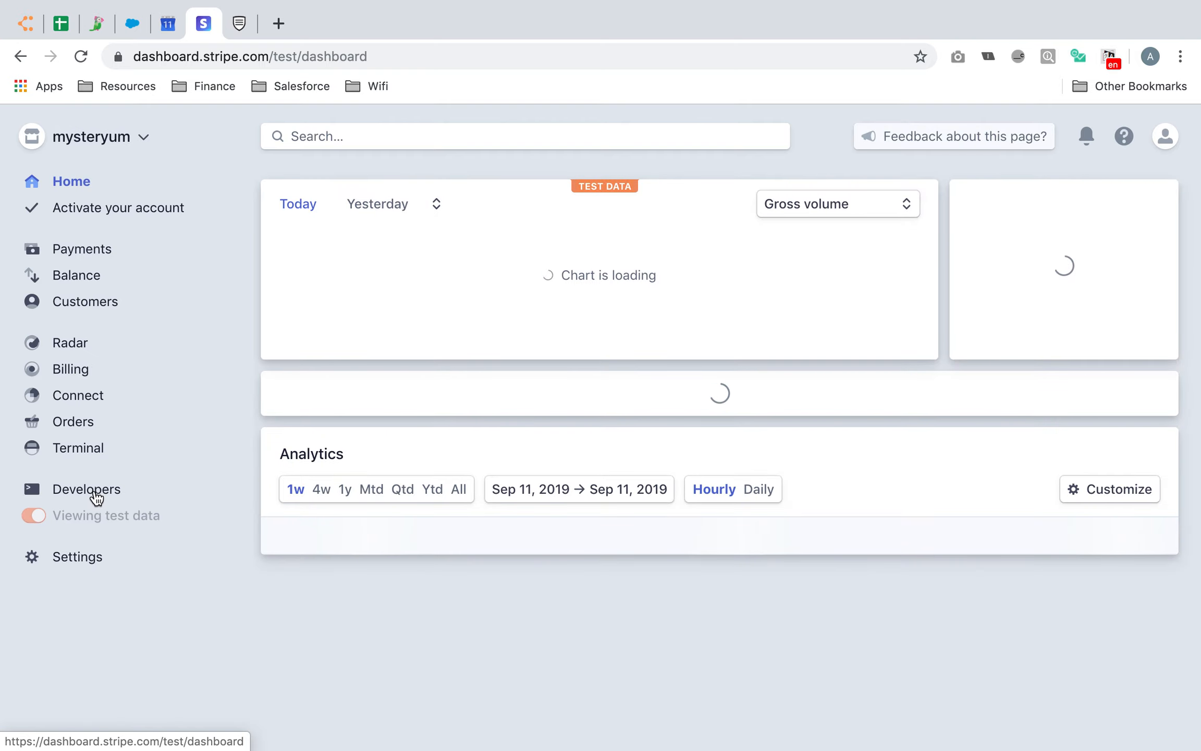
click(96, 493)
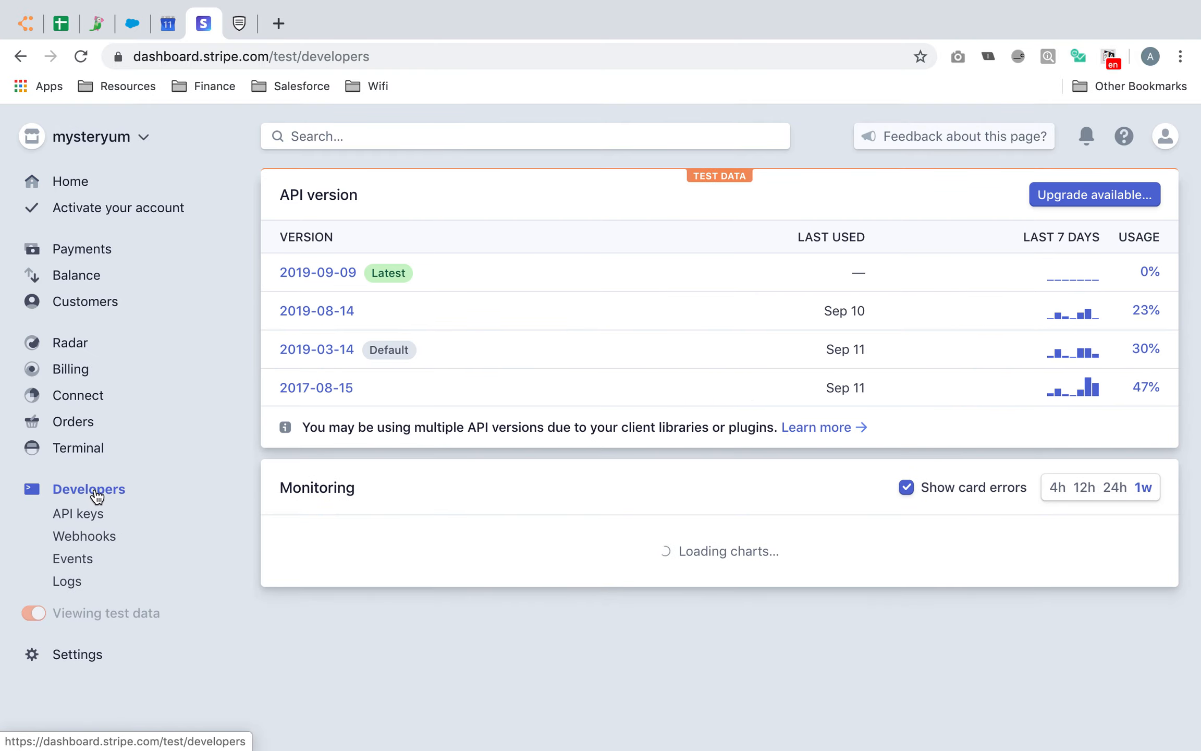
click(97, 542)
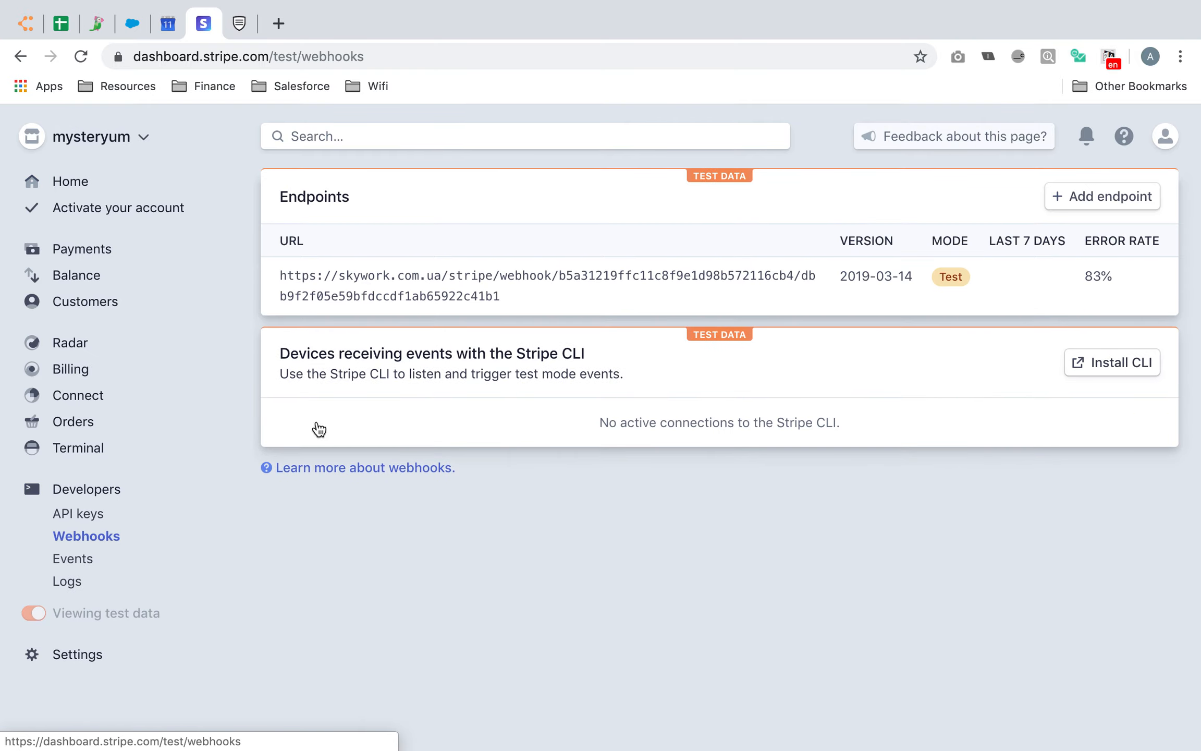
click(1100, 197)
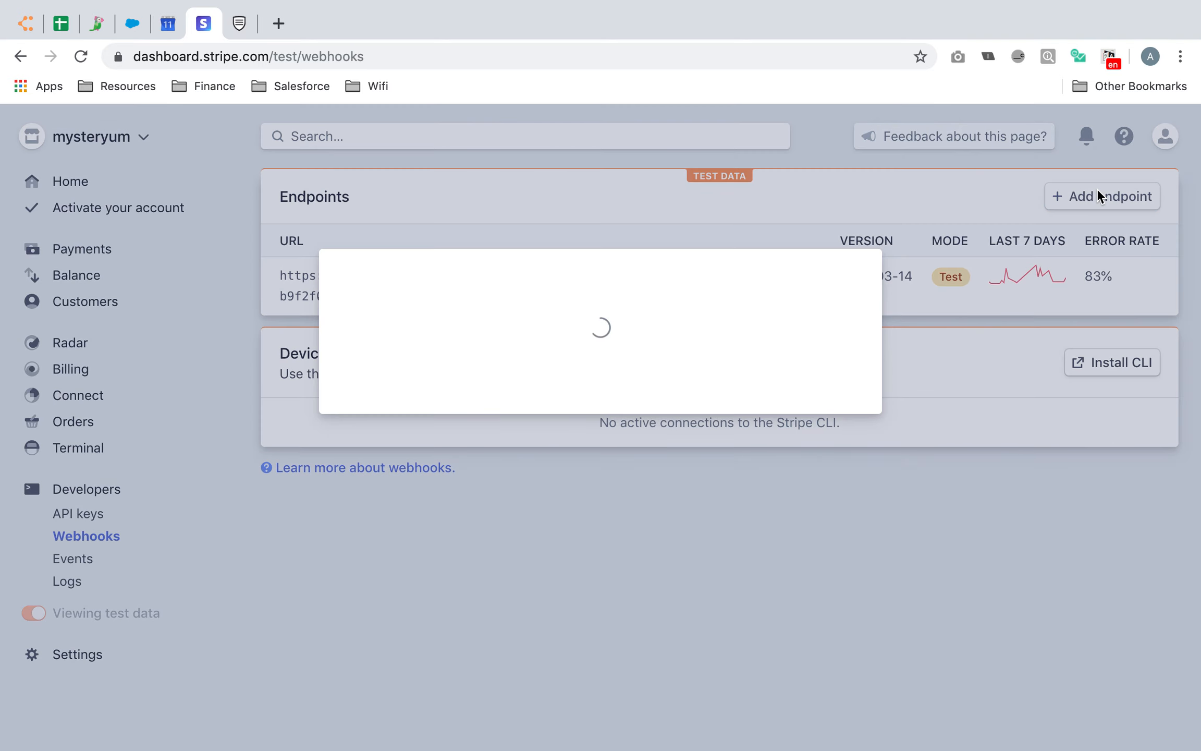
Paste the webhook URL as the endpoint and select invoice.payment_failed
click(439, 234)
key(super+v)
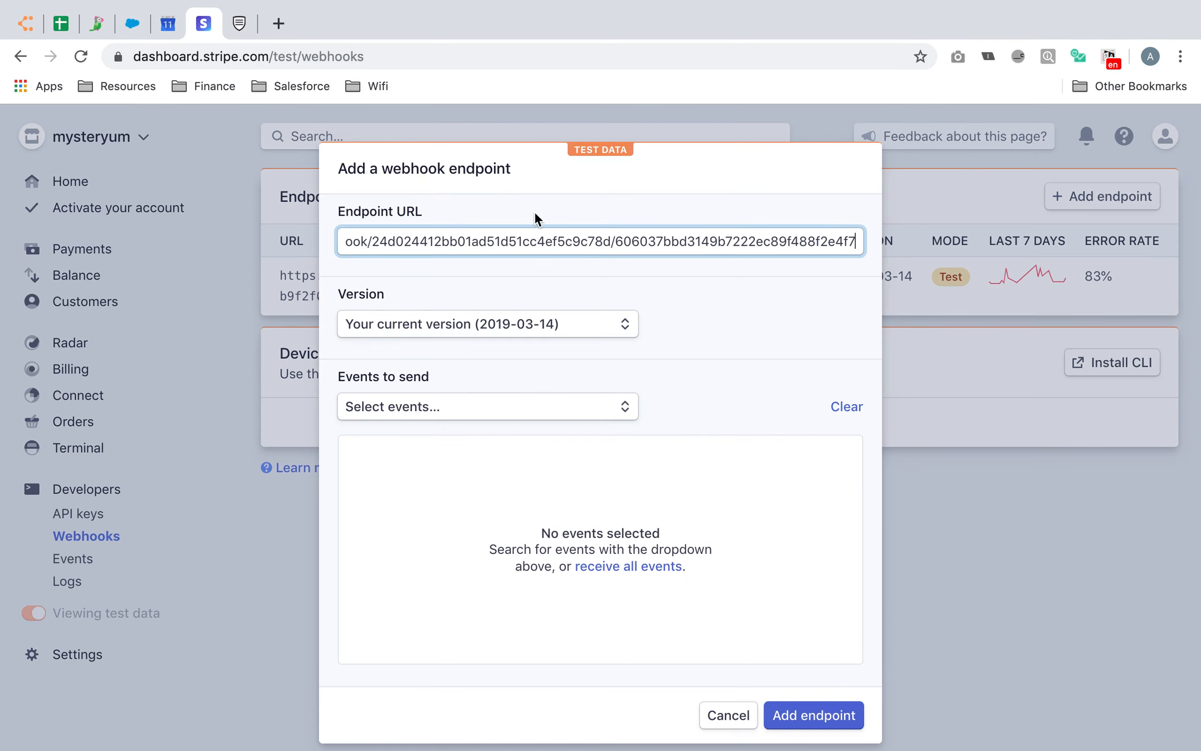
scroll(553, 353, down, 1)
click(471, 381)
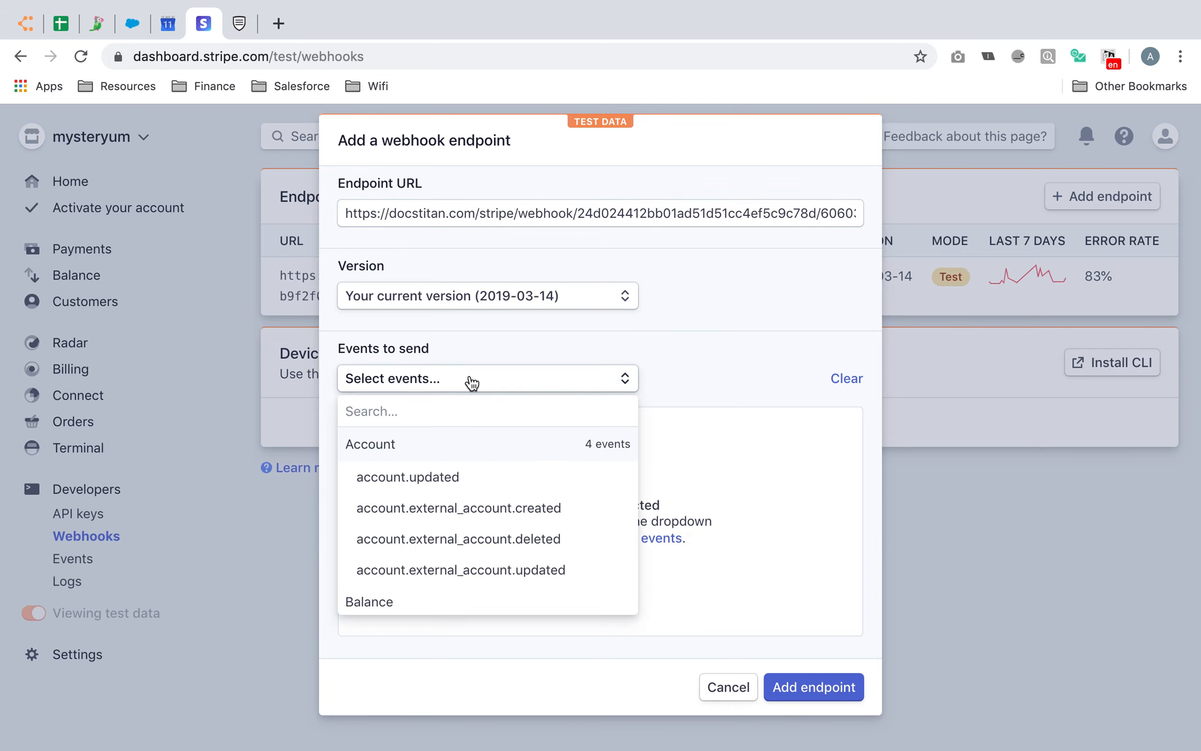
scroll(474, 468, down, 15)
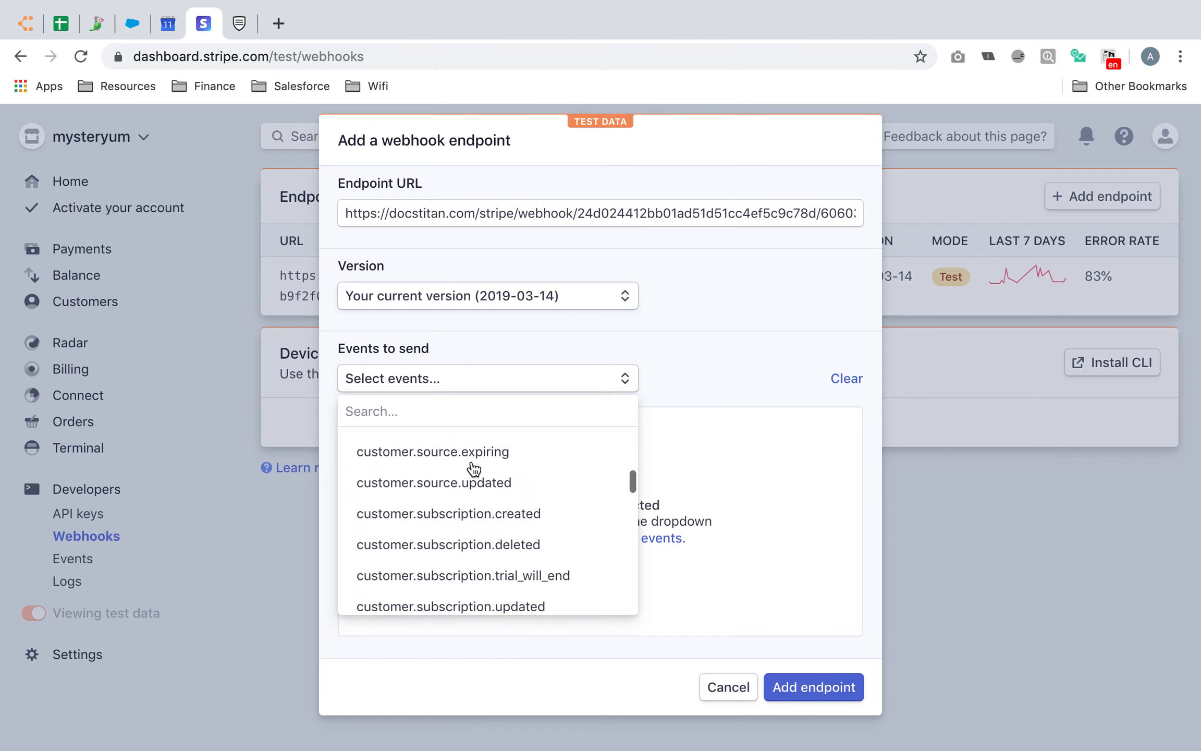
scroll(473, 468, down, 5)
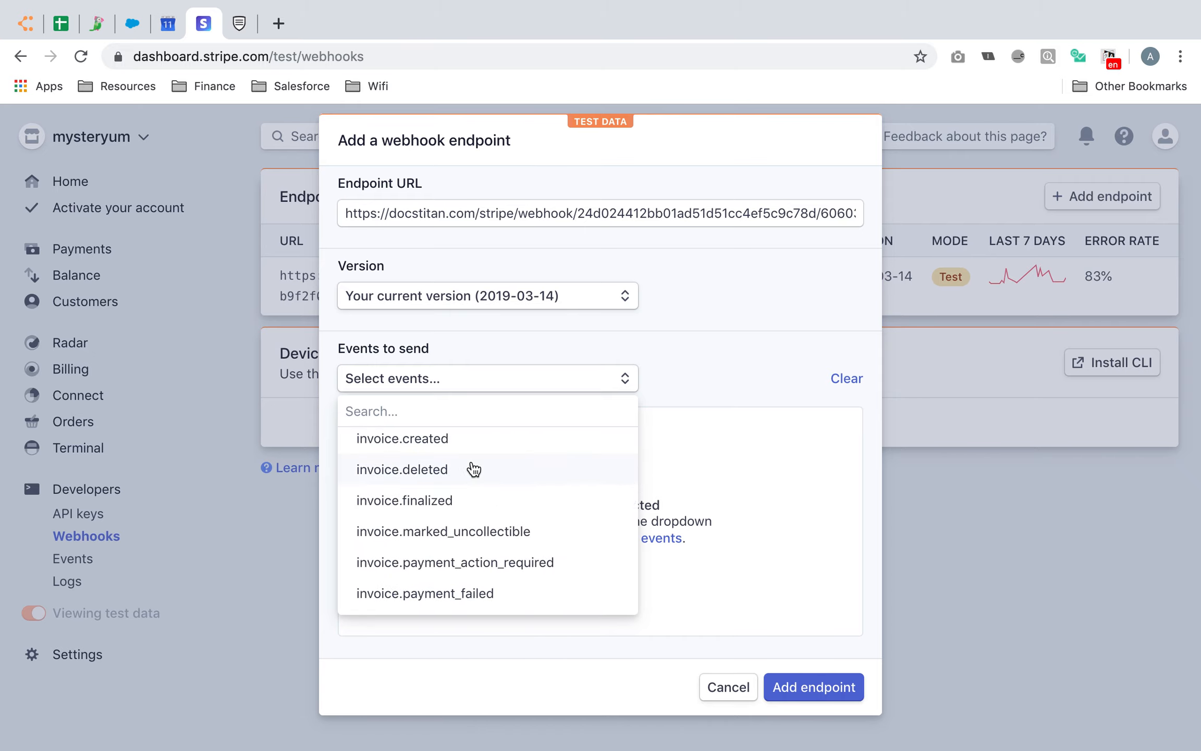
scroll(473, 466, down, 3)
click(469, 520)
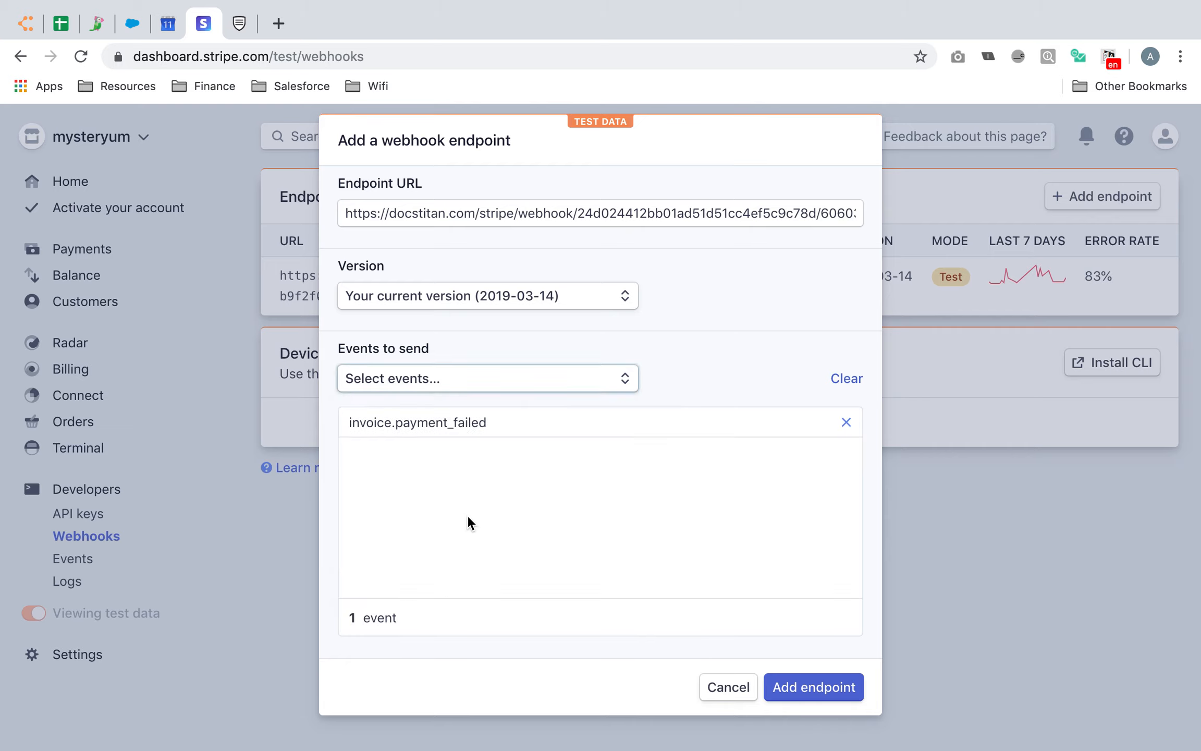
Add invoice.payment_succeeded and create the endpoint
click(501, 383)
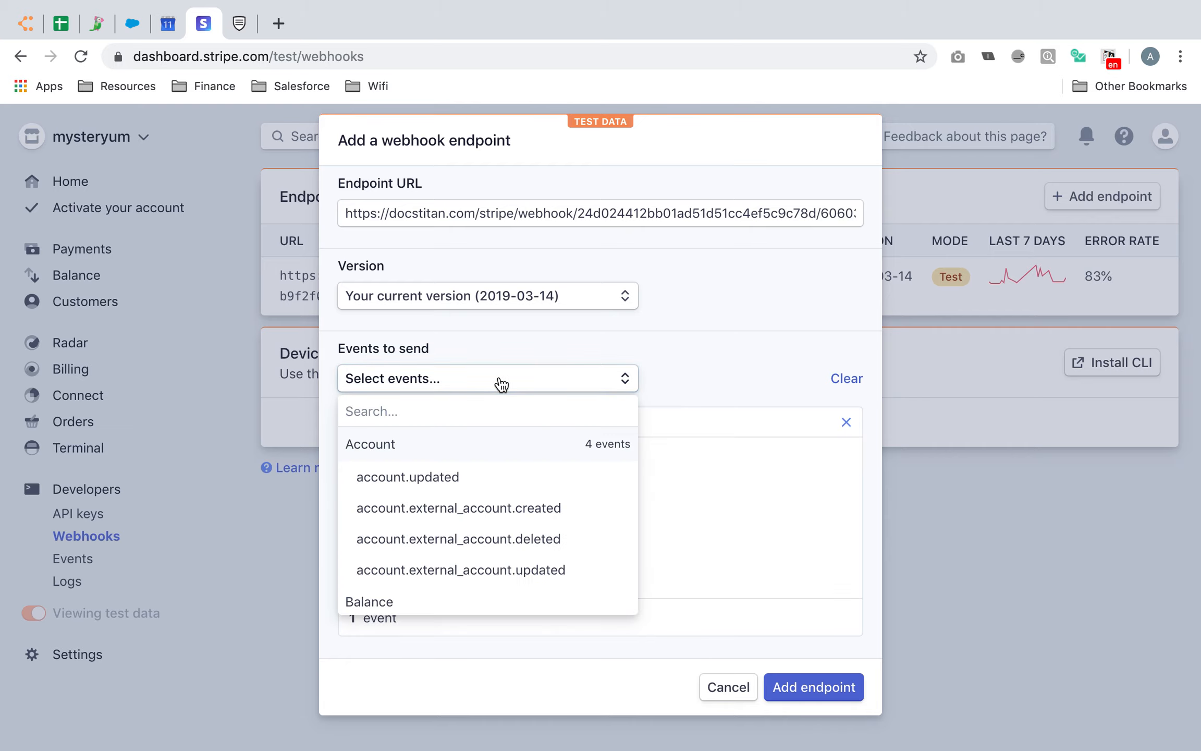
text(invoice)
scroll(538, 519, down, 2)
scroll(538, 519, down, 2)
click(537, 517)
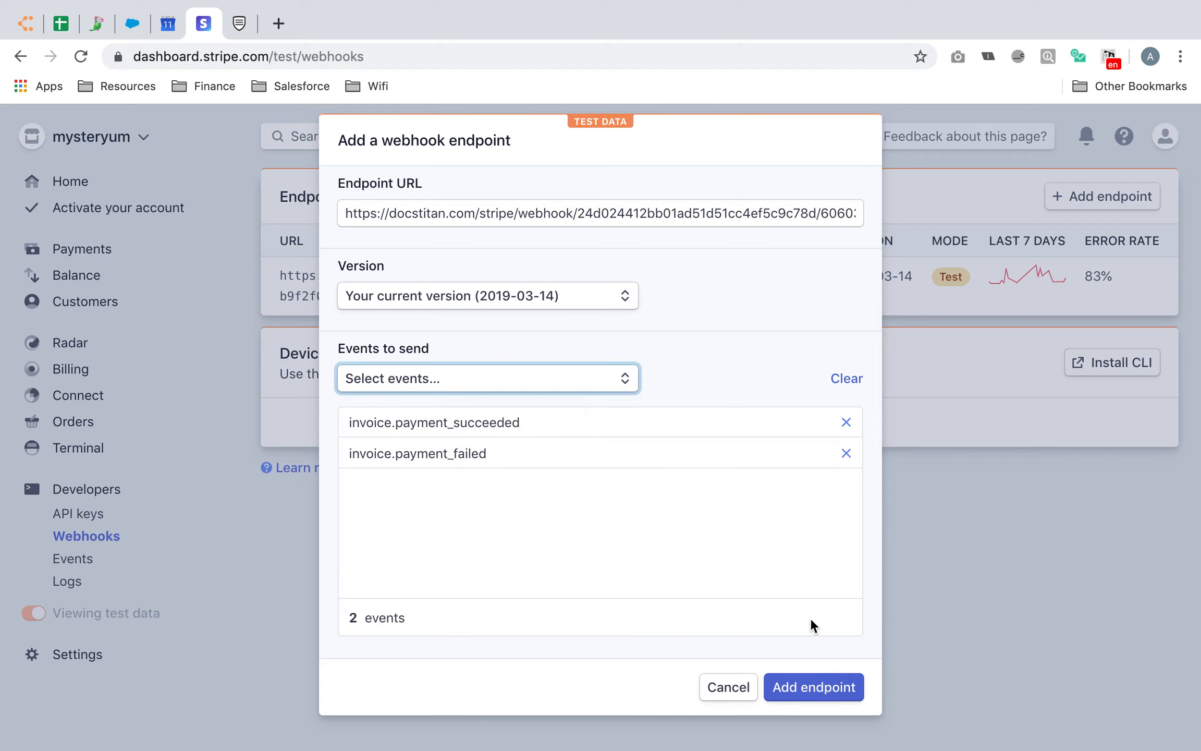
click(813, 688)
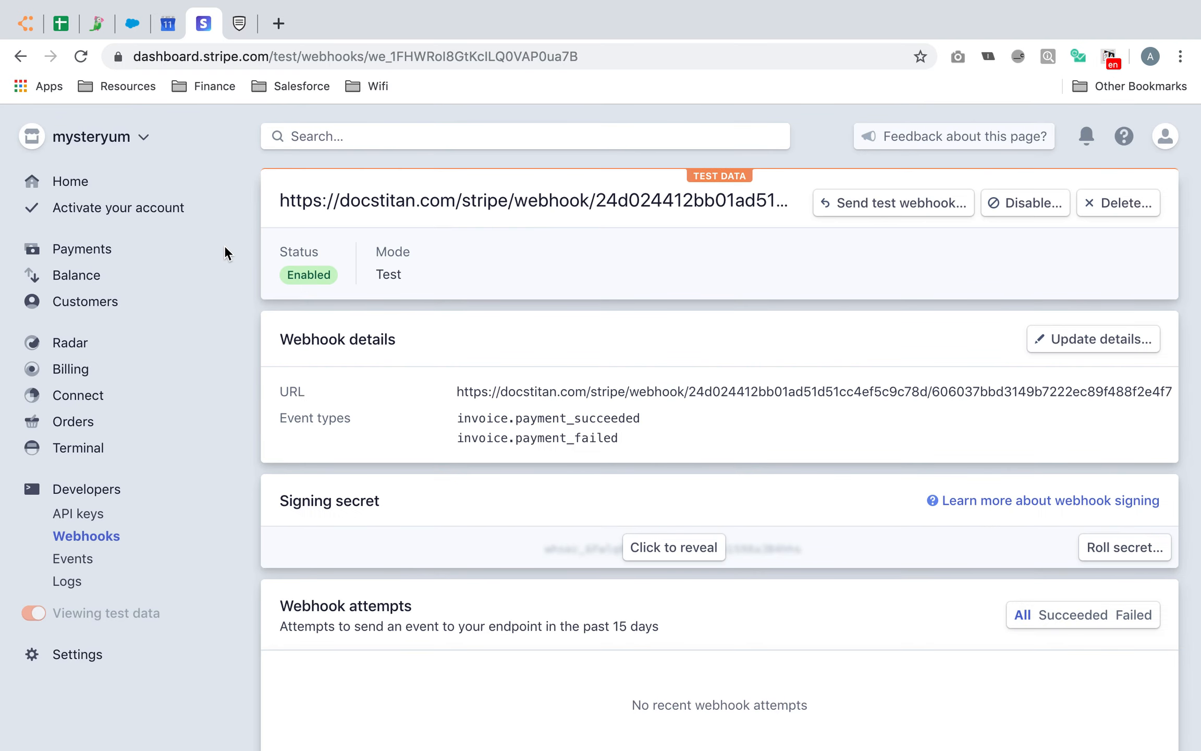
click(238, 23)
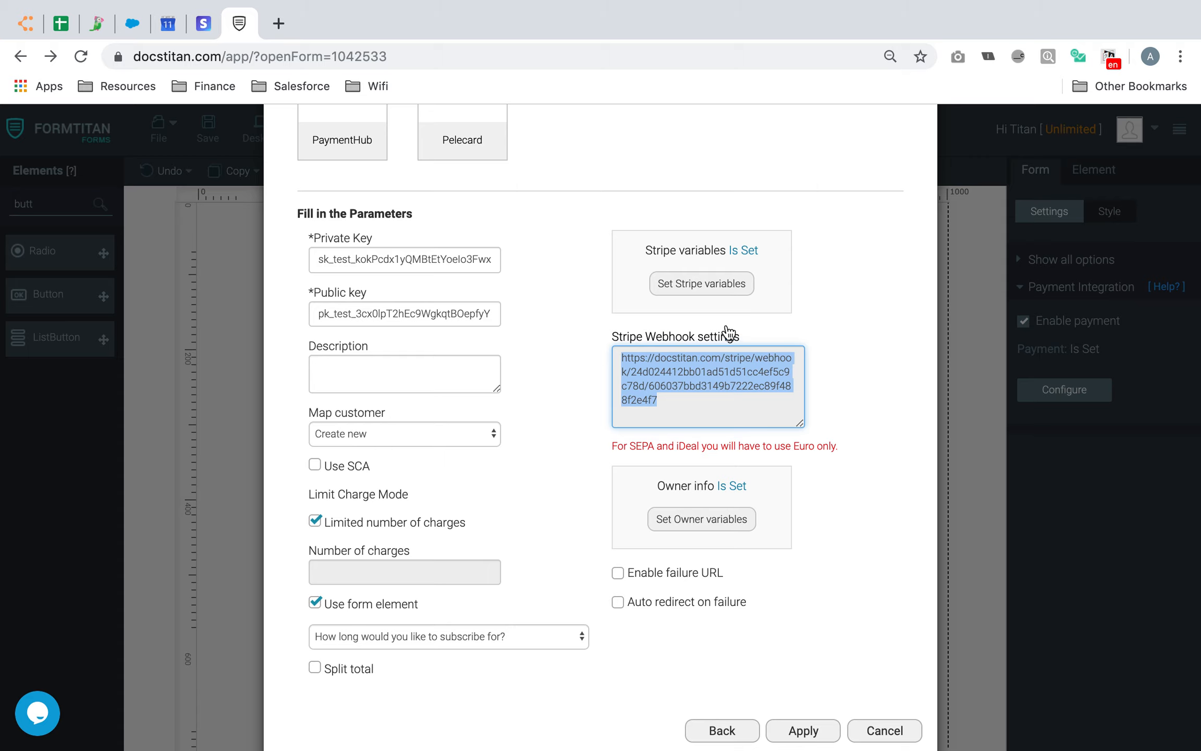
Apply the Stripe settings, save the form, and open its live preview at the first-name field
click(893, 383)
click(816, 737)
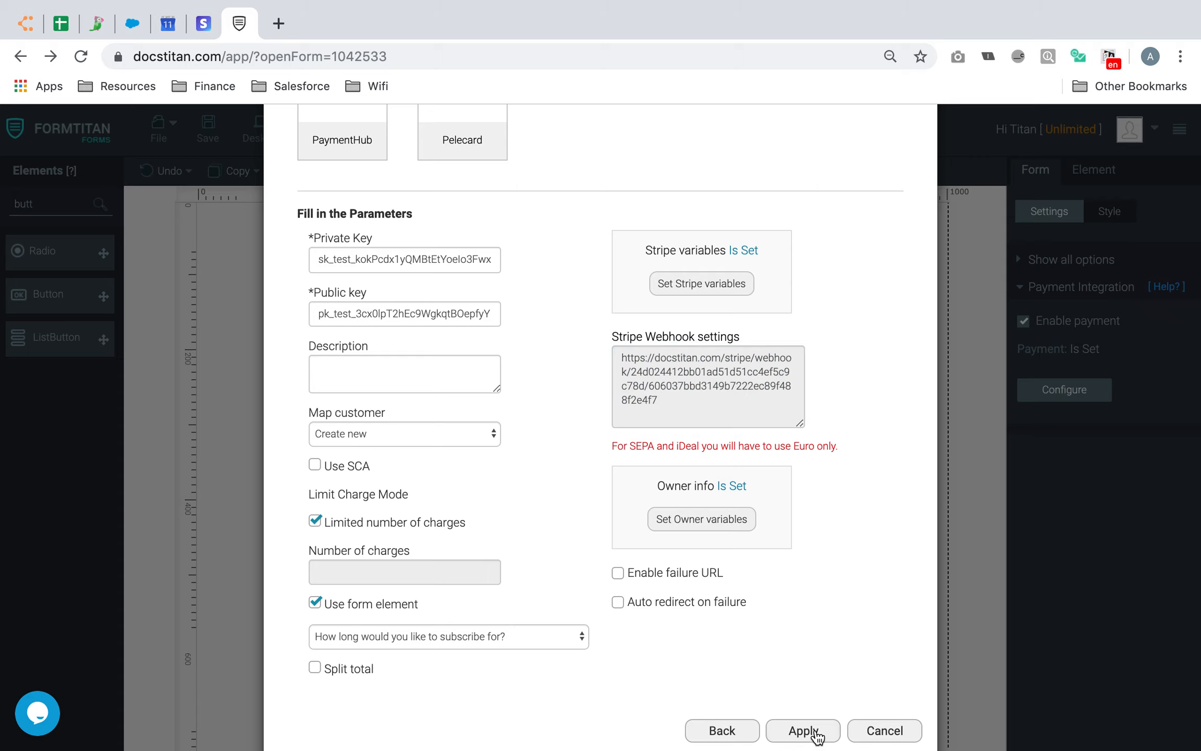
click(210, 129)
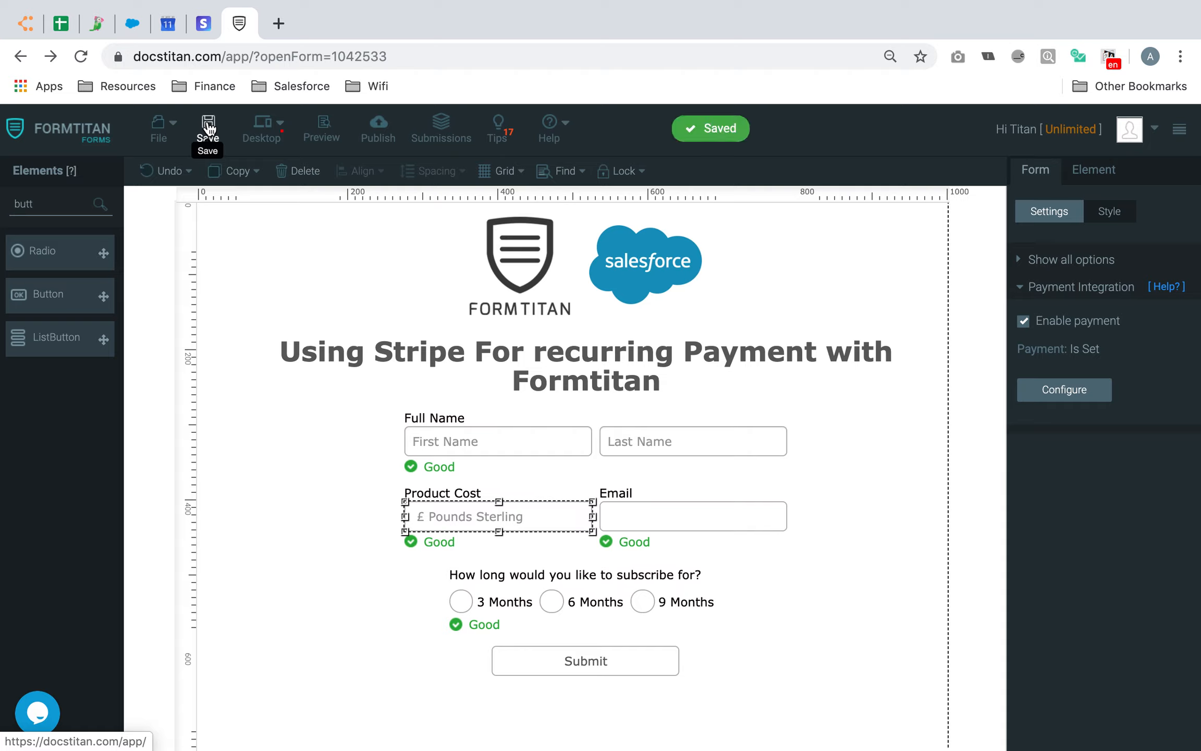
click(327, 127)
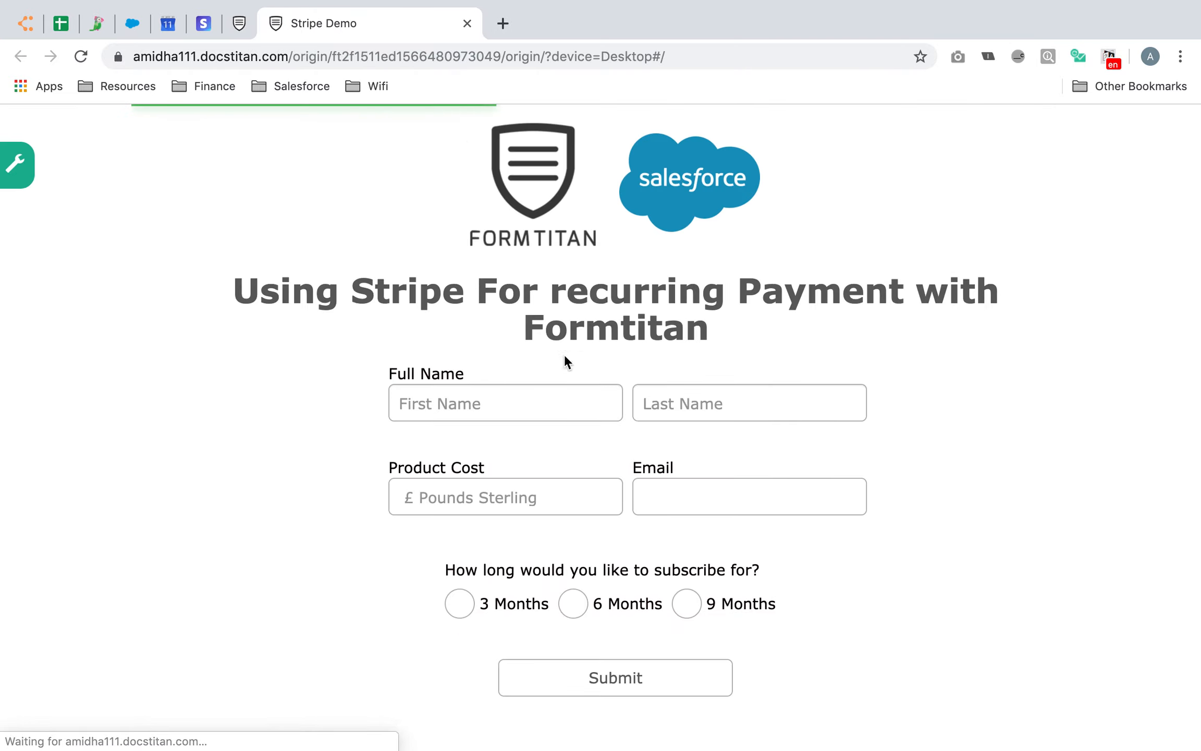
click(539, 412)
Fill the preview form with a full name, Product Cost 10, 9 Months and an e-mail, then submit
text(Joe)
key(Tab)
text(Bloggs)
click(517, 495)
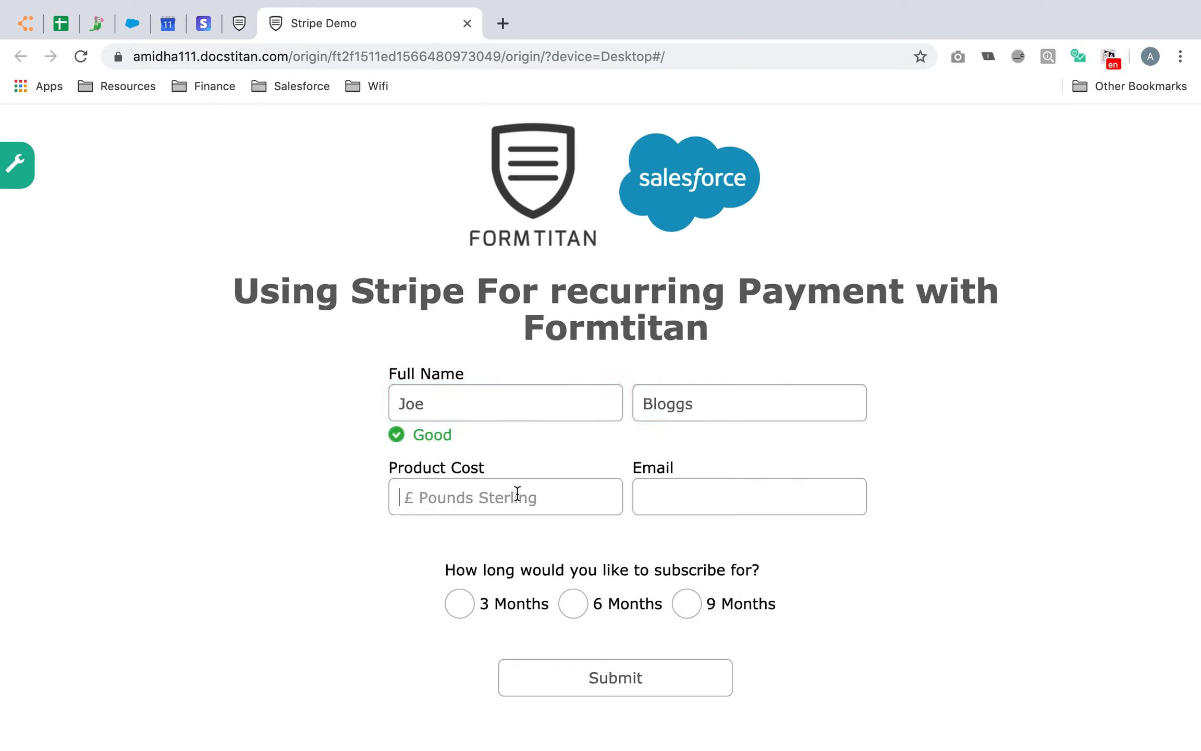
text(10)
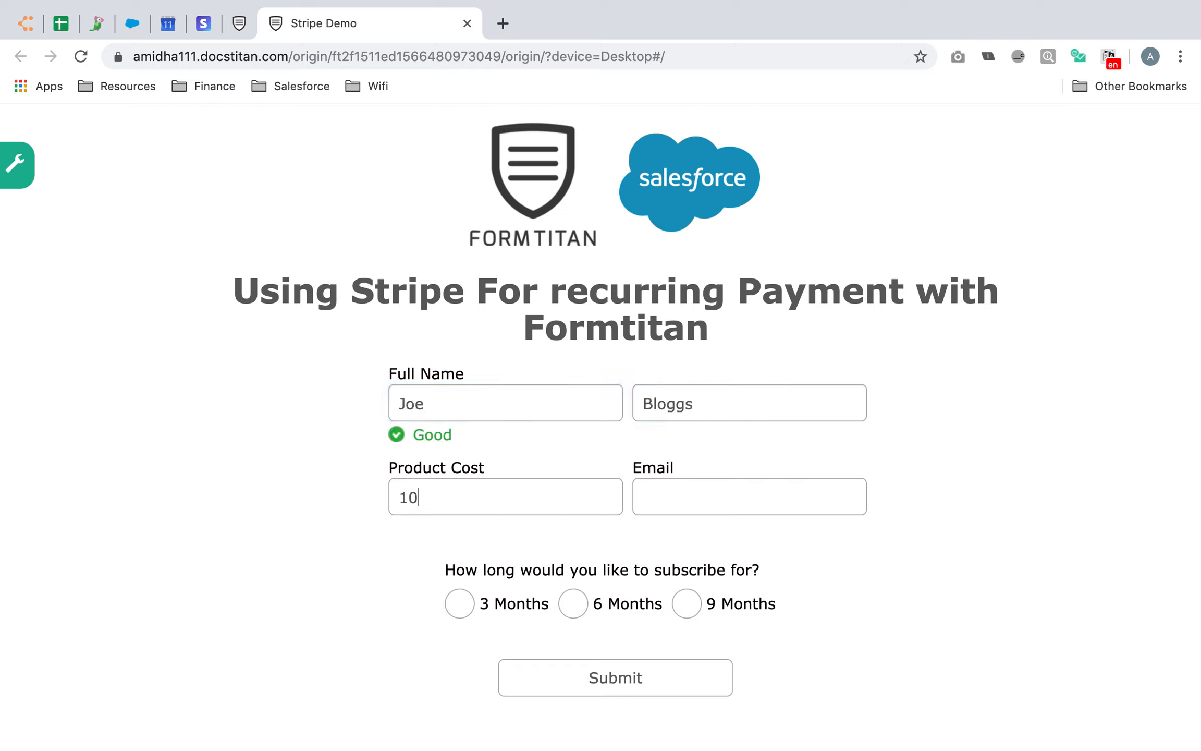
click(700, 608)
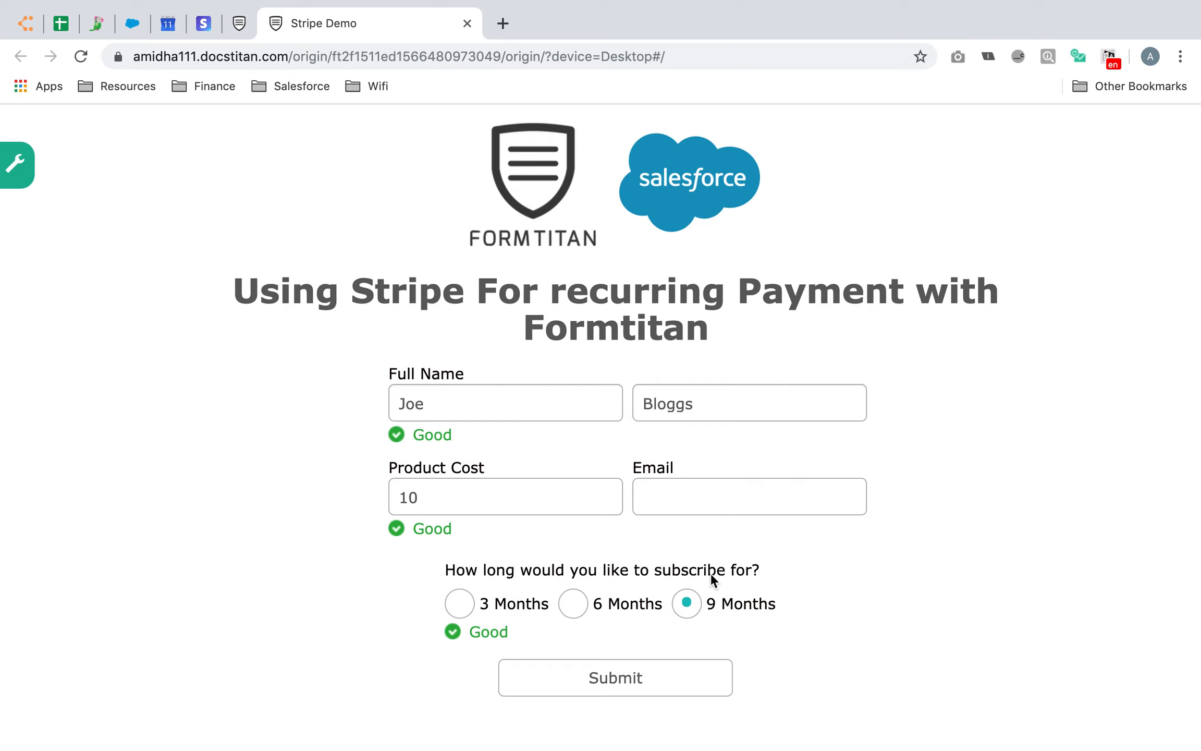
click(729, 508)
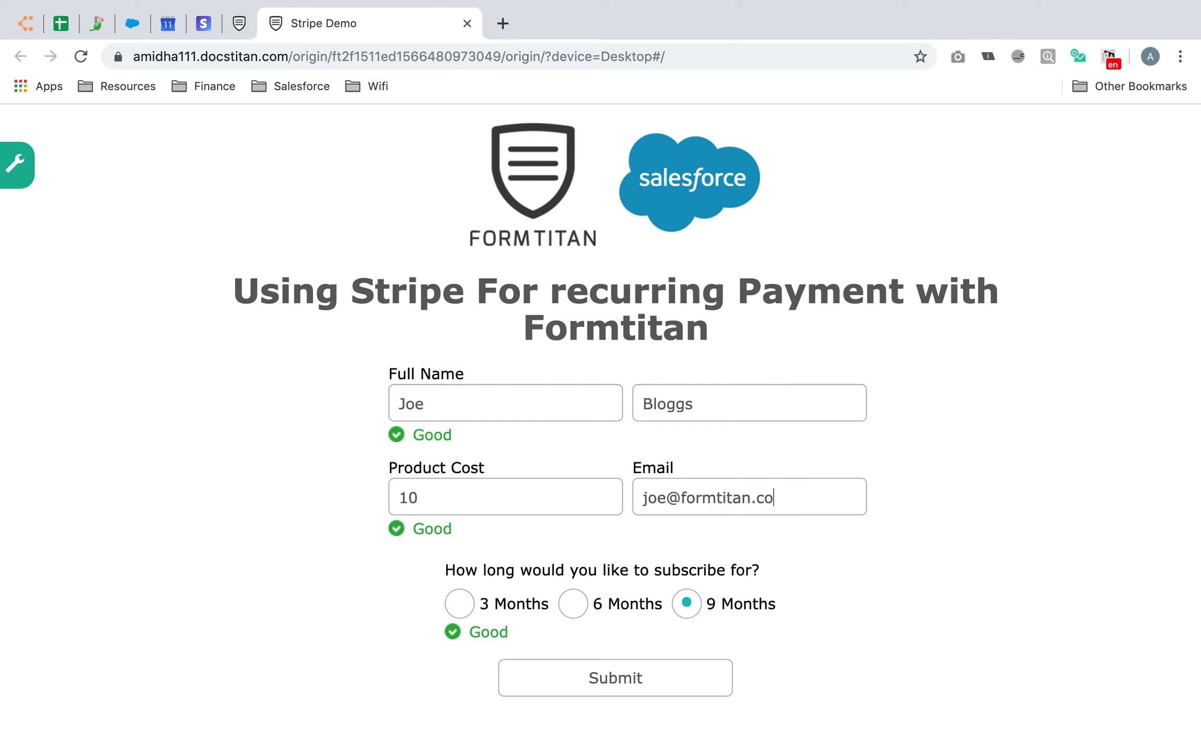
click(687, 674)
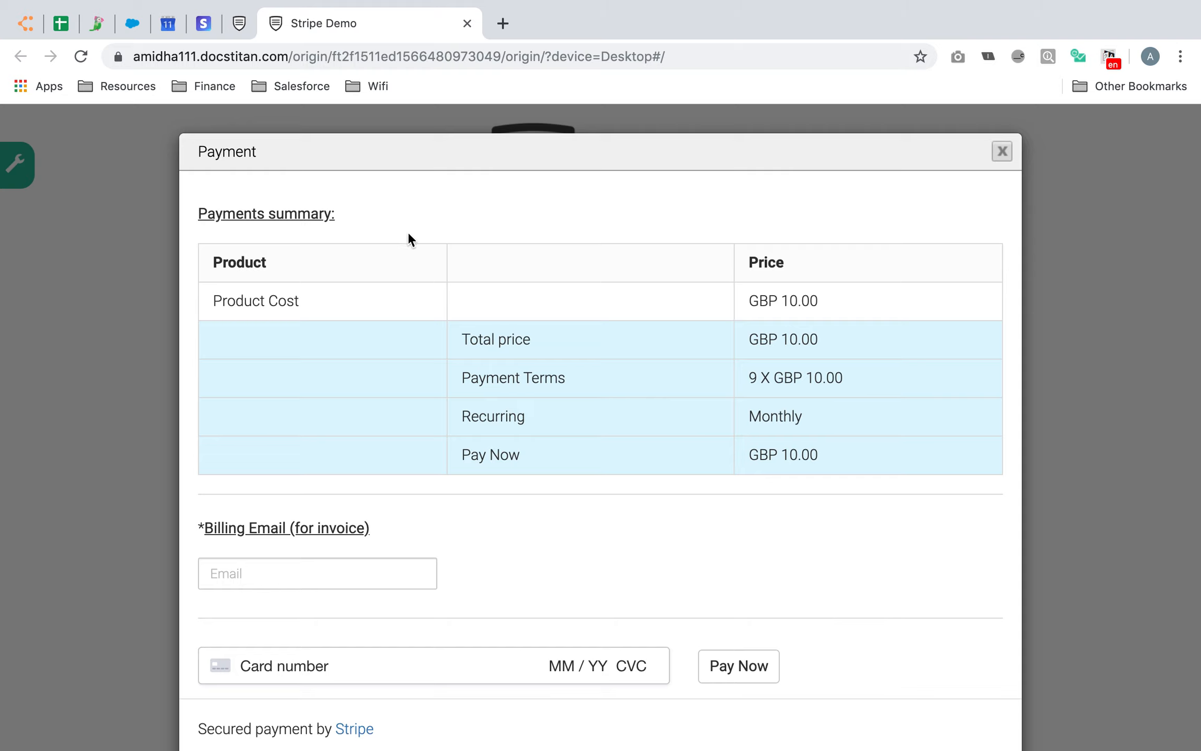
Review the payment terms, highlighting the 9 payments and the Pay Now amount
scroll(790, 302, down, 1)
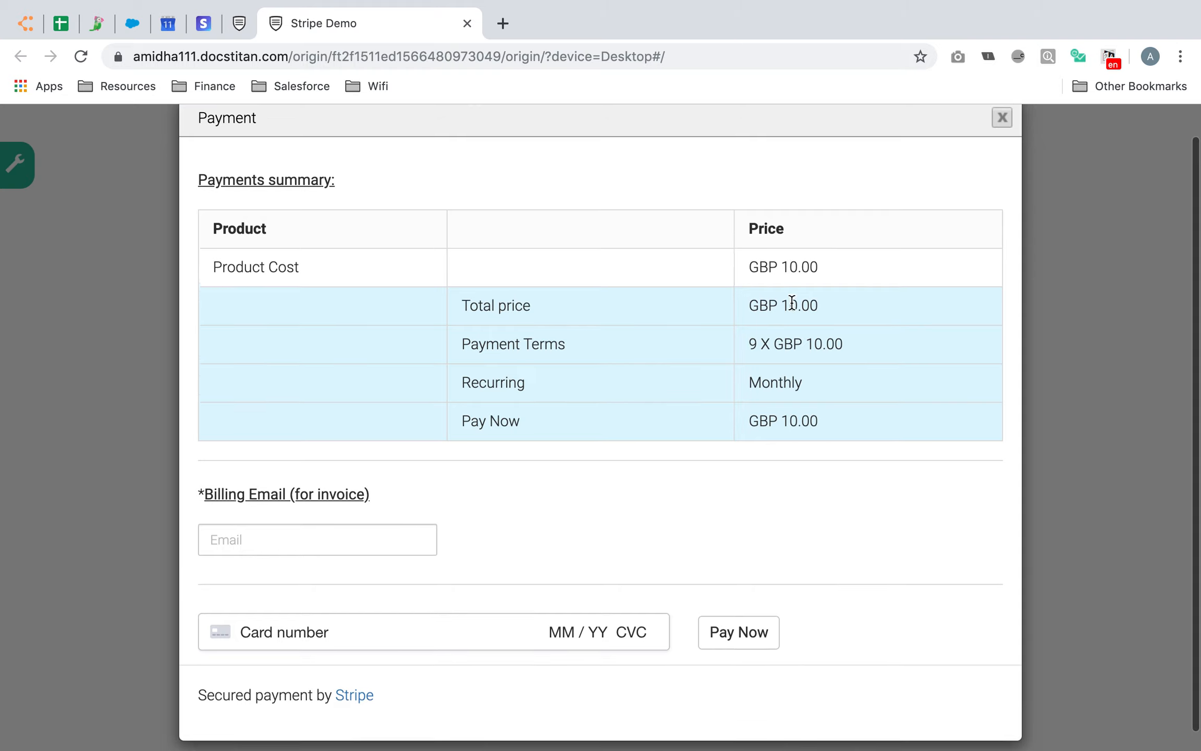
scroll(791, 302, down, 1)
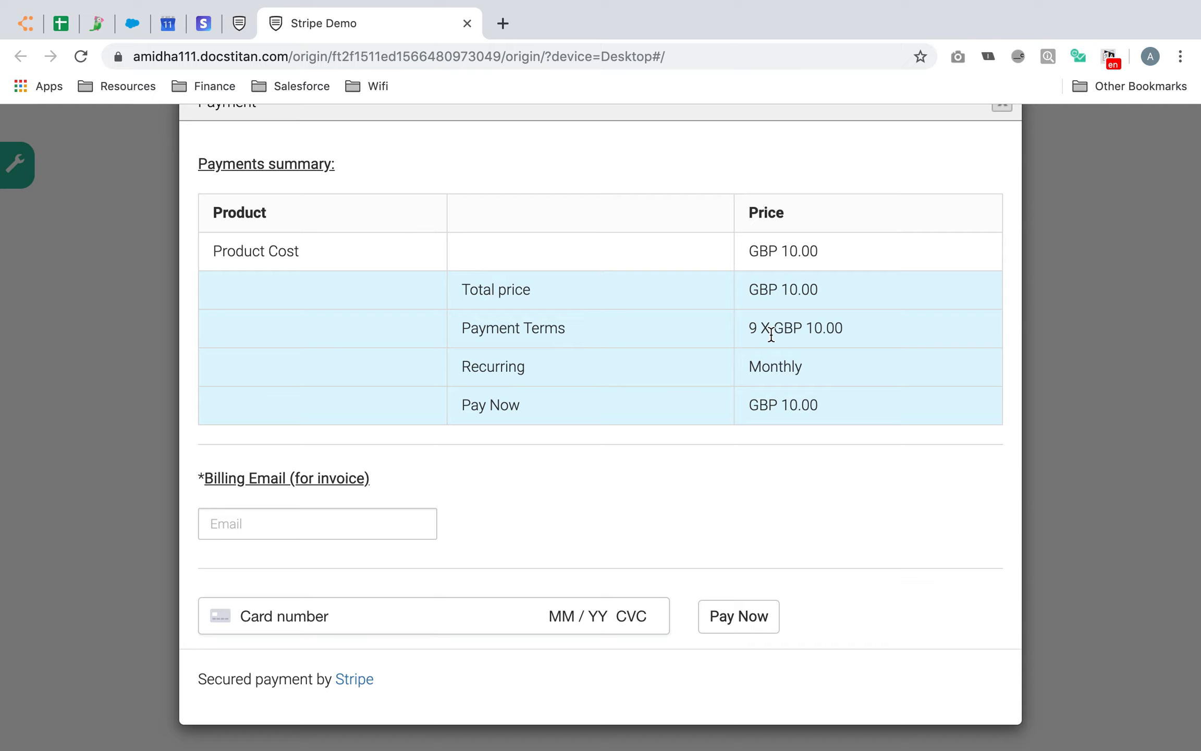
drag(749, 328, 757, 328)
click(534, 367)
drag(836, 404, 766, 405)
click(624, 491)
Enter a billing e-mail and the Stripe 4242 test card details, then pay the first instalment
click(300, 514)
text(test)
key(BackSpace)
key(BackSpace)
key(BackSpace)
key(BackSpace)
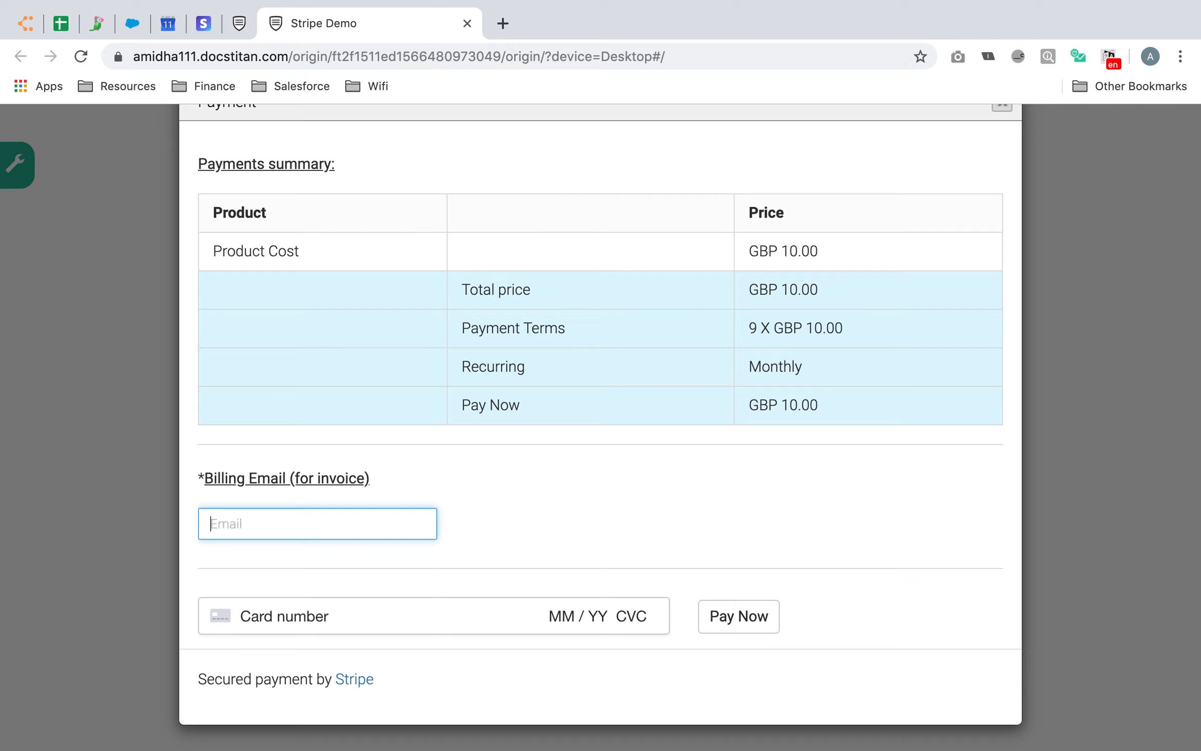
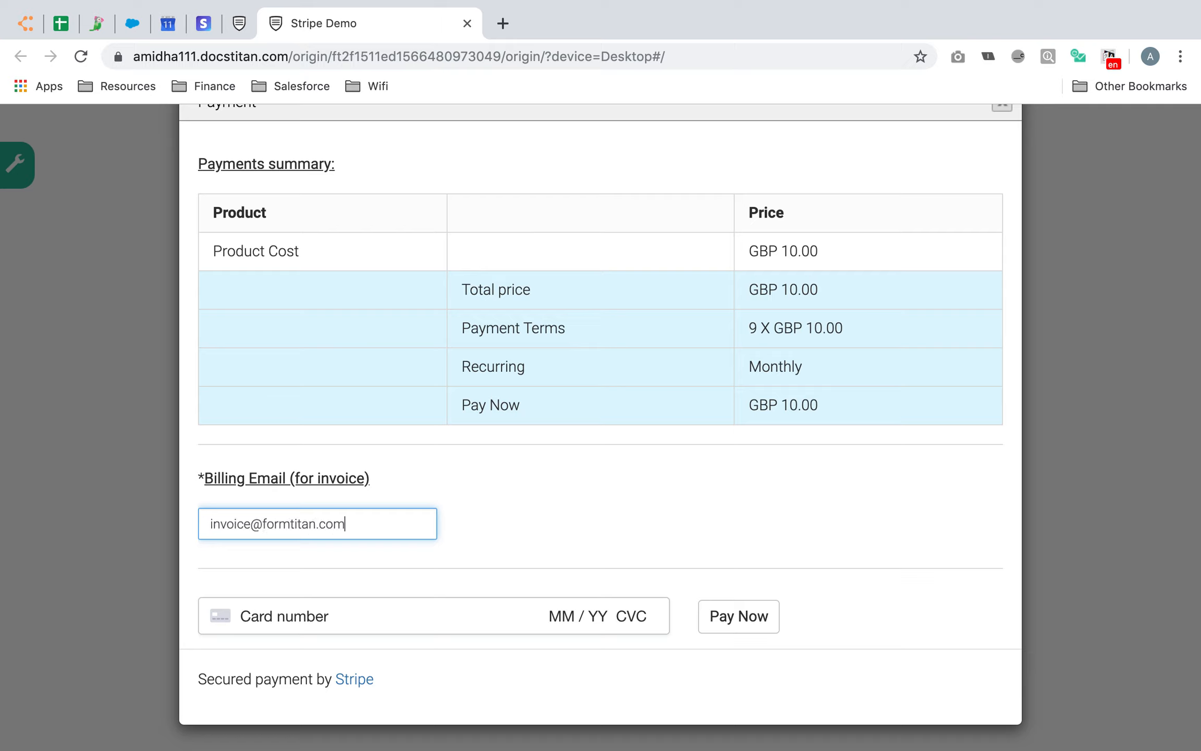
click(321, 621)
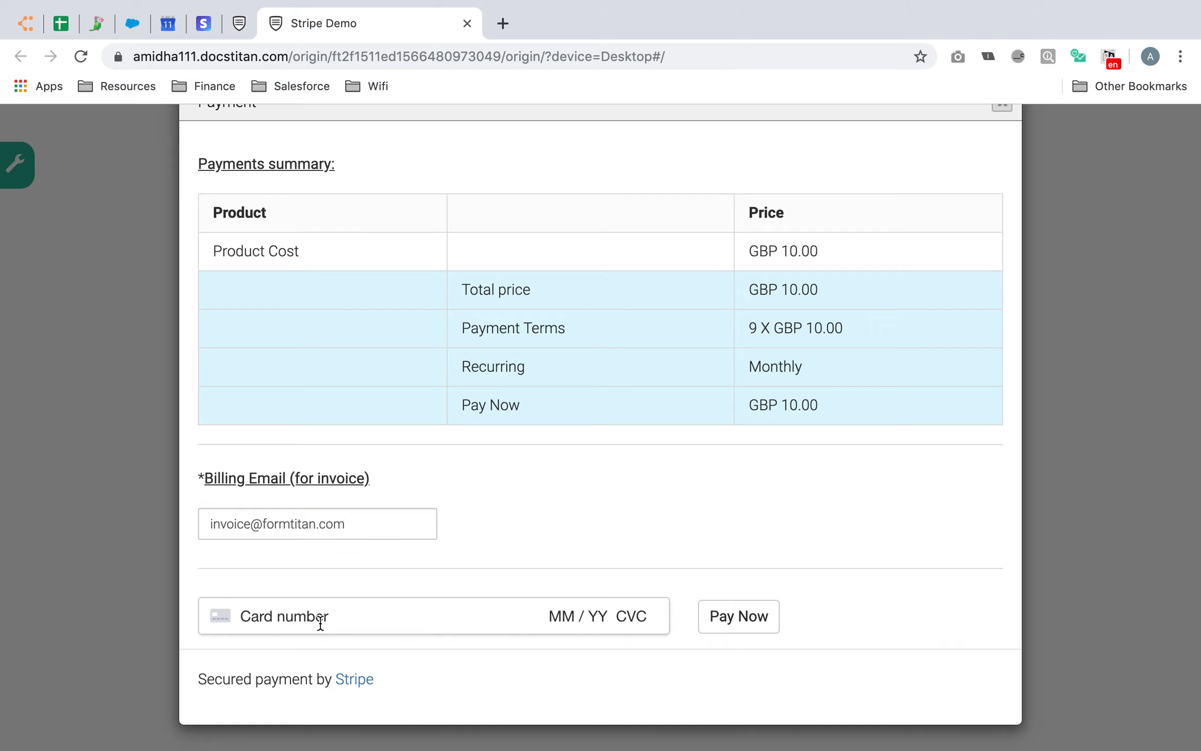
text(414141)
key(BackSpace)
key(BackSpace)
key(BackSpace)
key(BackSpace)
key(BackSpace)
key(BackSpace)
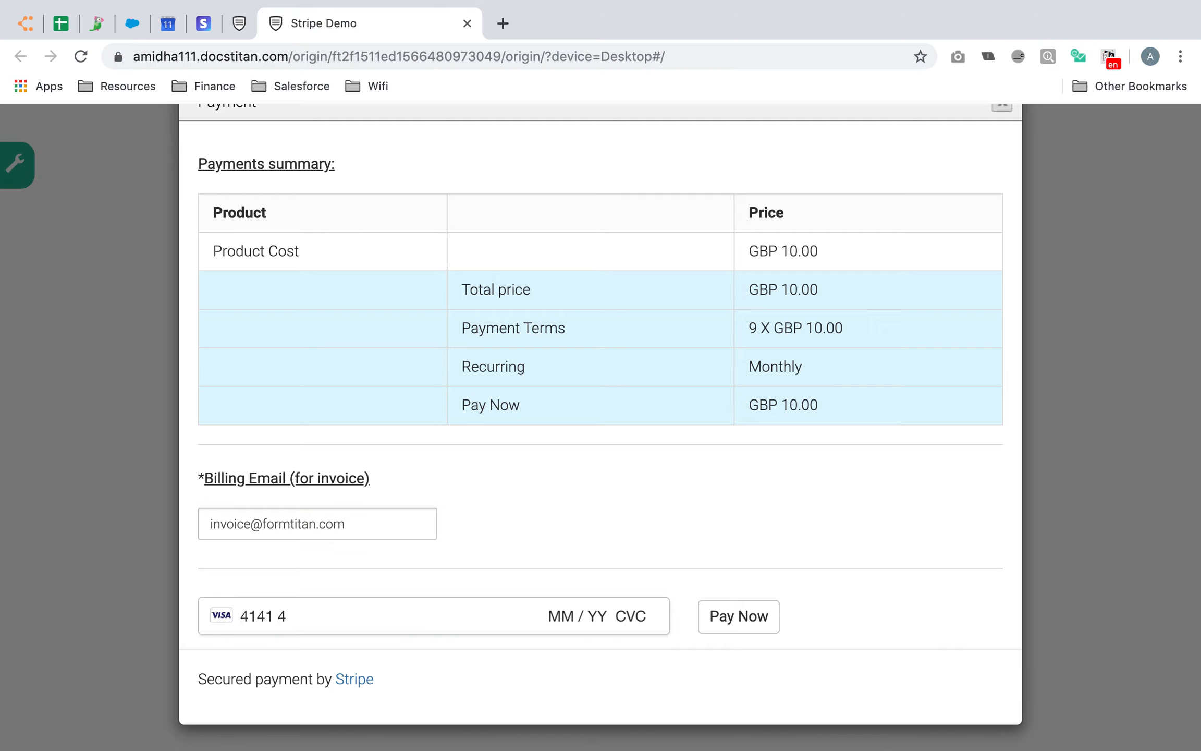
text(4242)
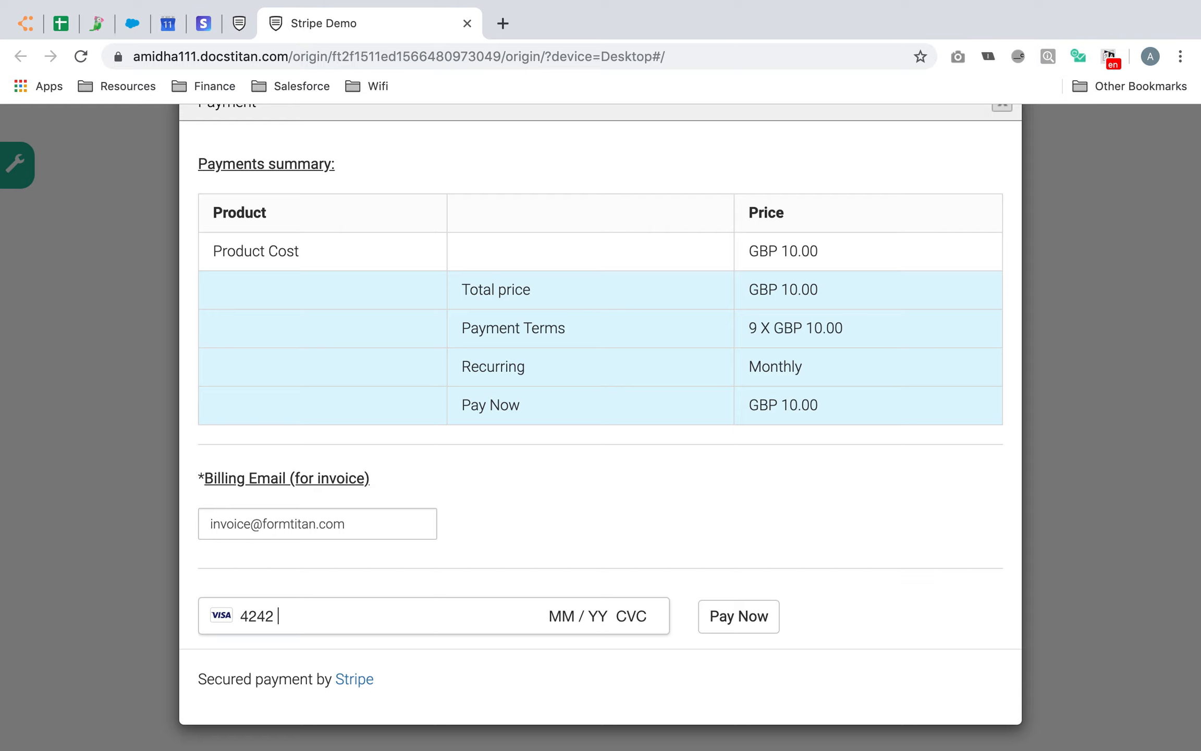
text( 4242 4242 4242 04 / 24 242 )
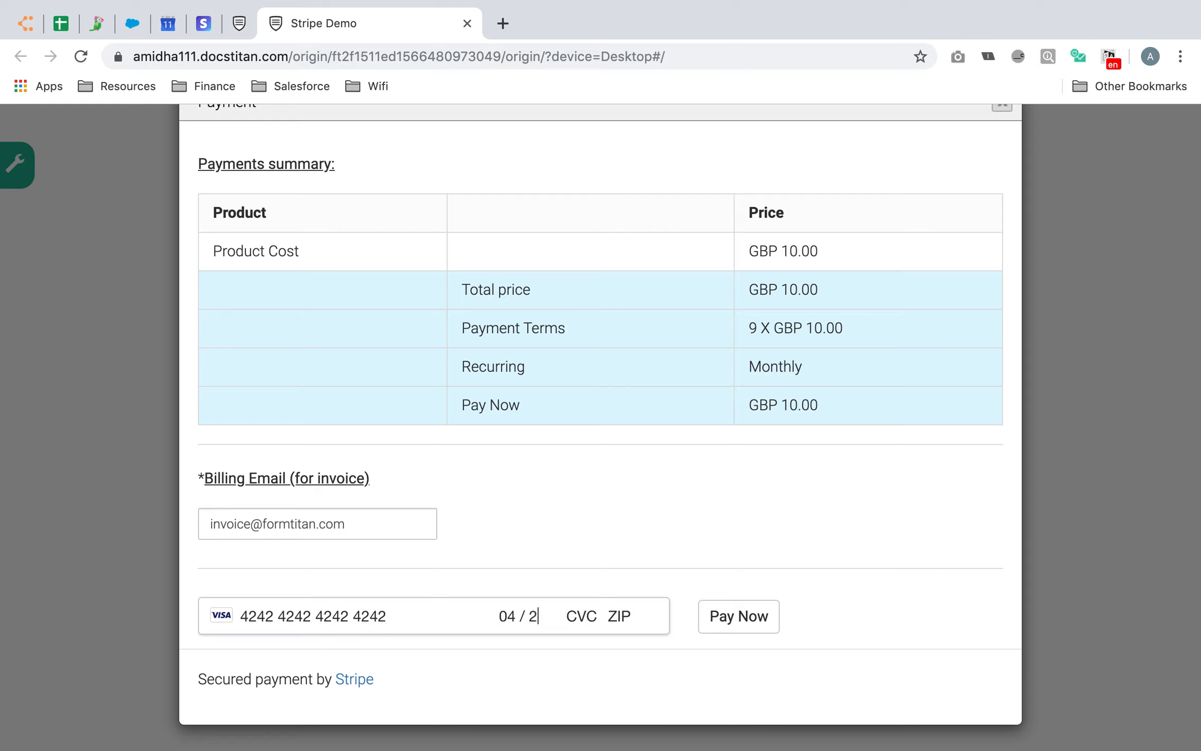
text(42424)
click(746, 617)
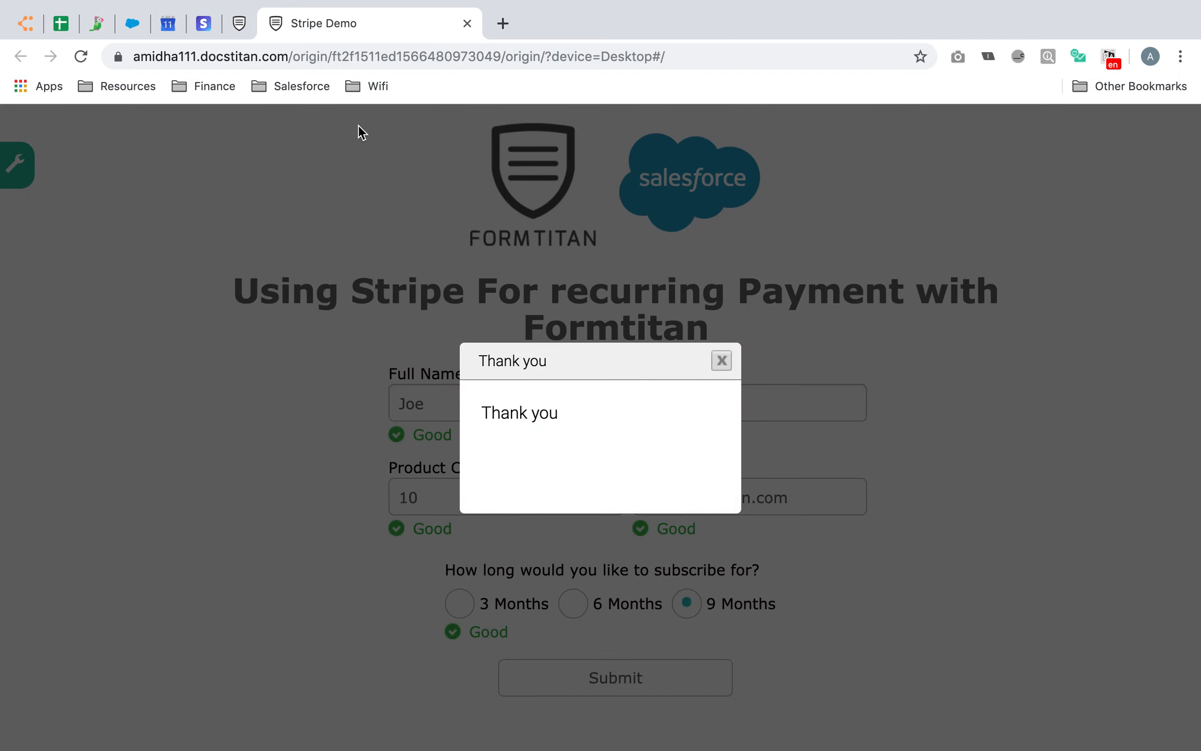
Return to the Stripe Dashboard and open Billing > Subscriptions
click(202, 24)
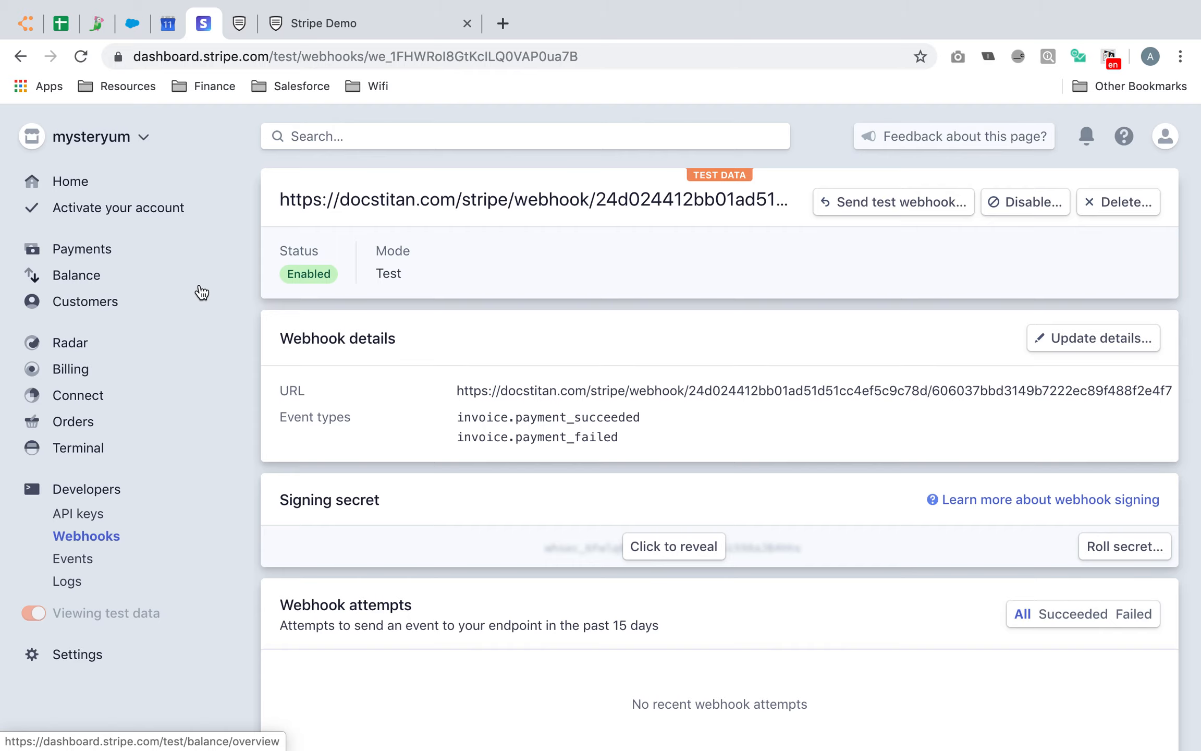
click(63, 373)
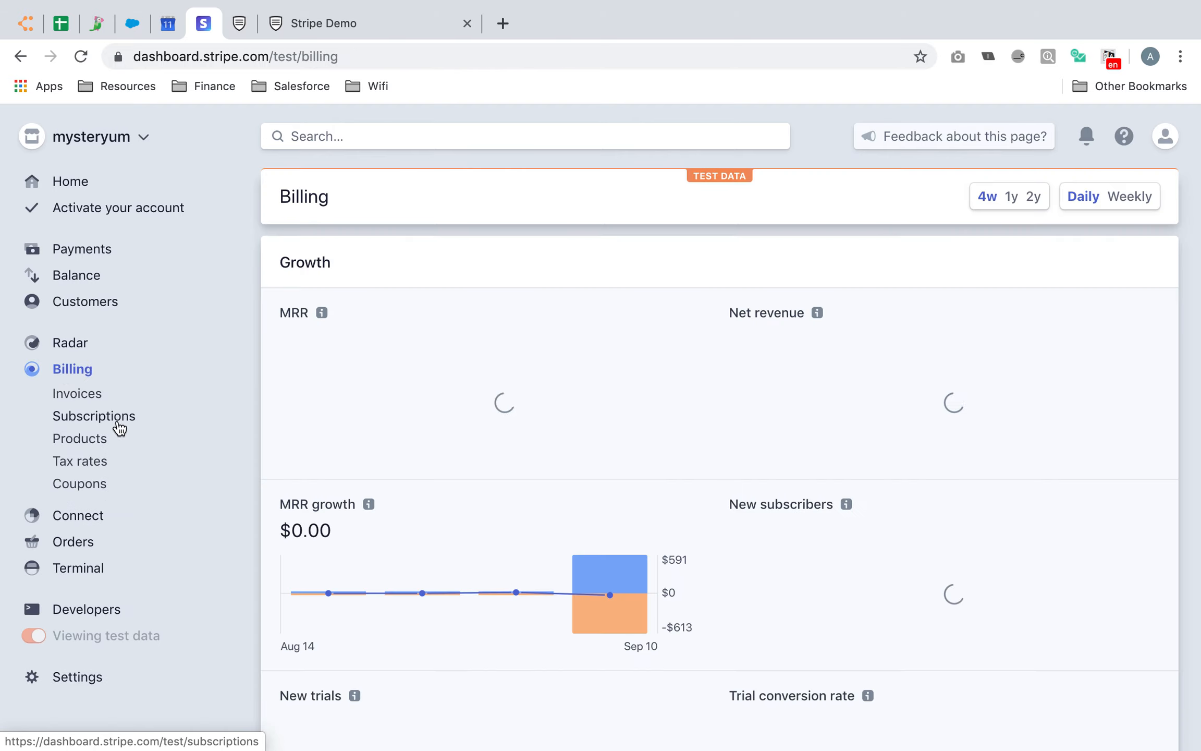
click(116, 423)
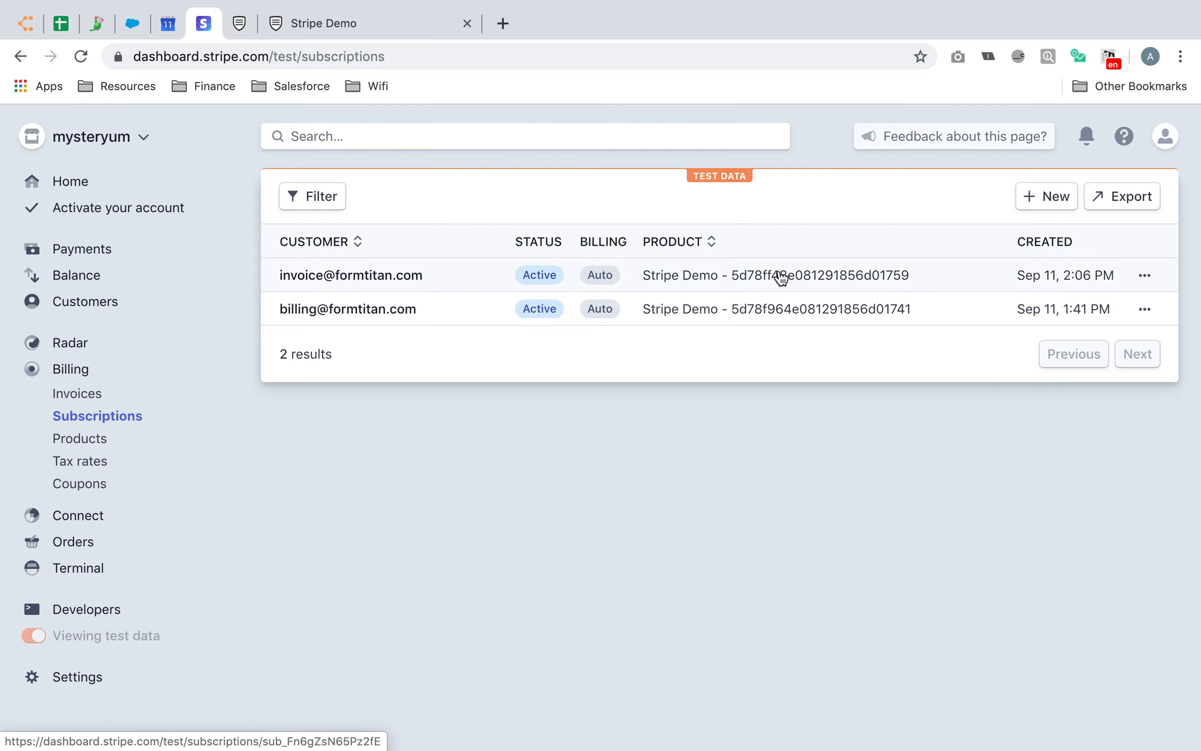
Open the newest subscription and check its start date and number_of_charges metadata of 9
click(790, 278)
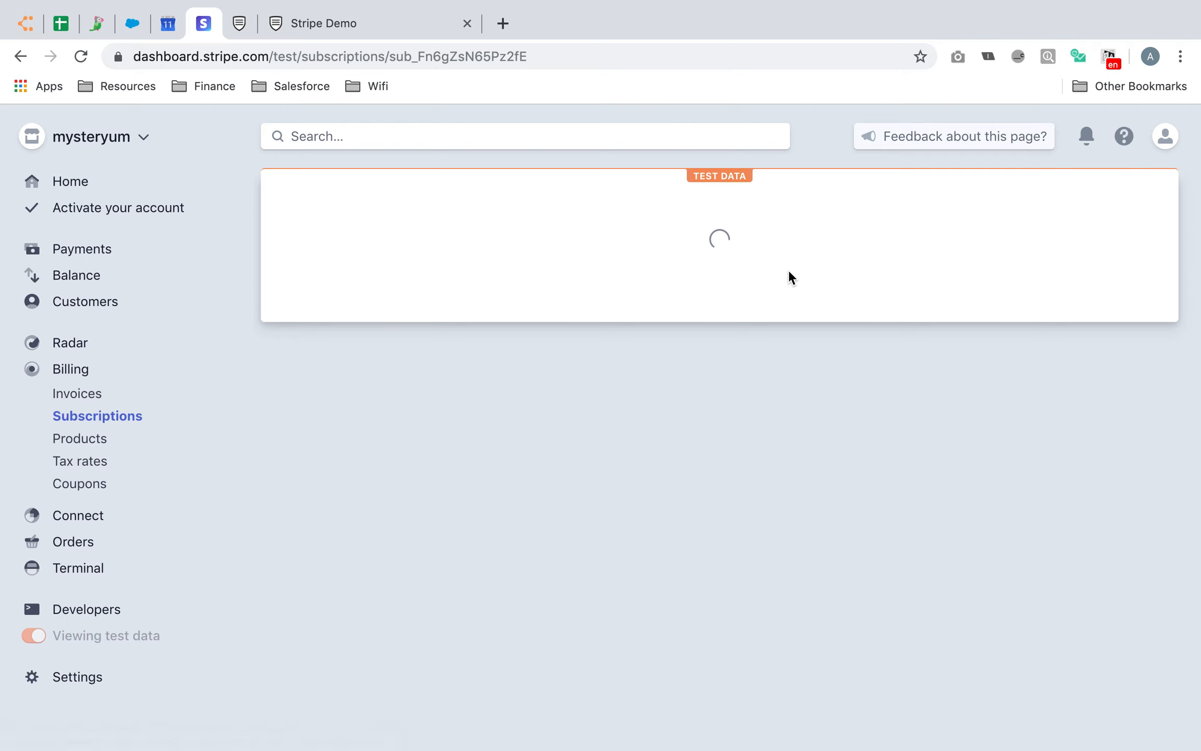
scroll(729, 434, down, 3)
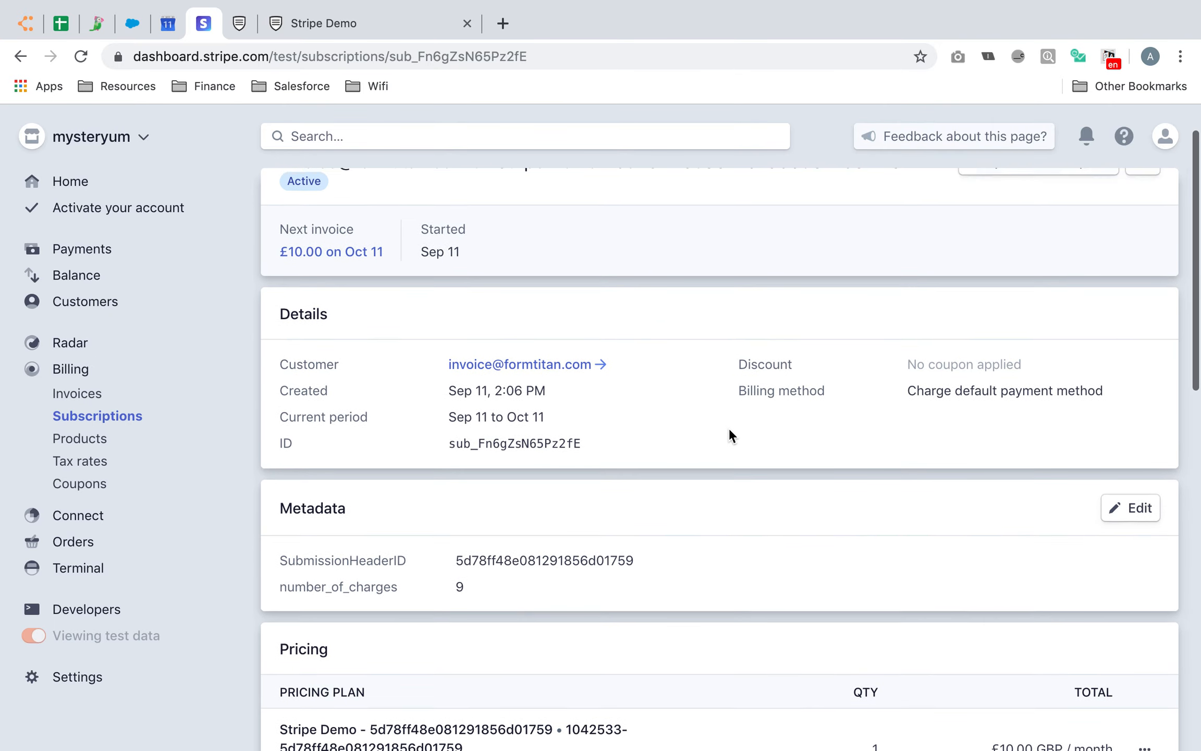
scroll(343, 343, up, 3)
drag(460, 315, 423, 315)
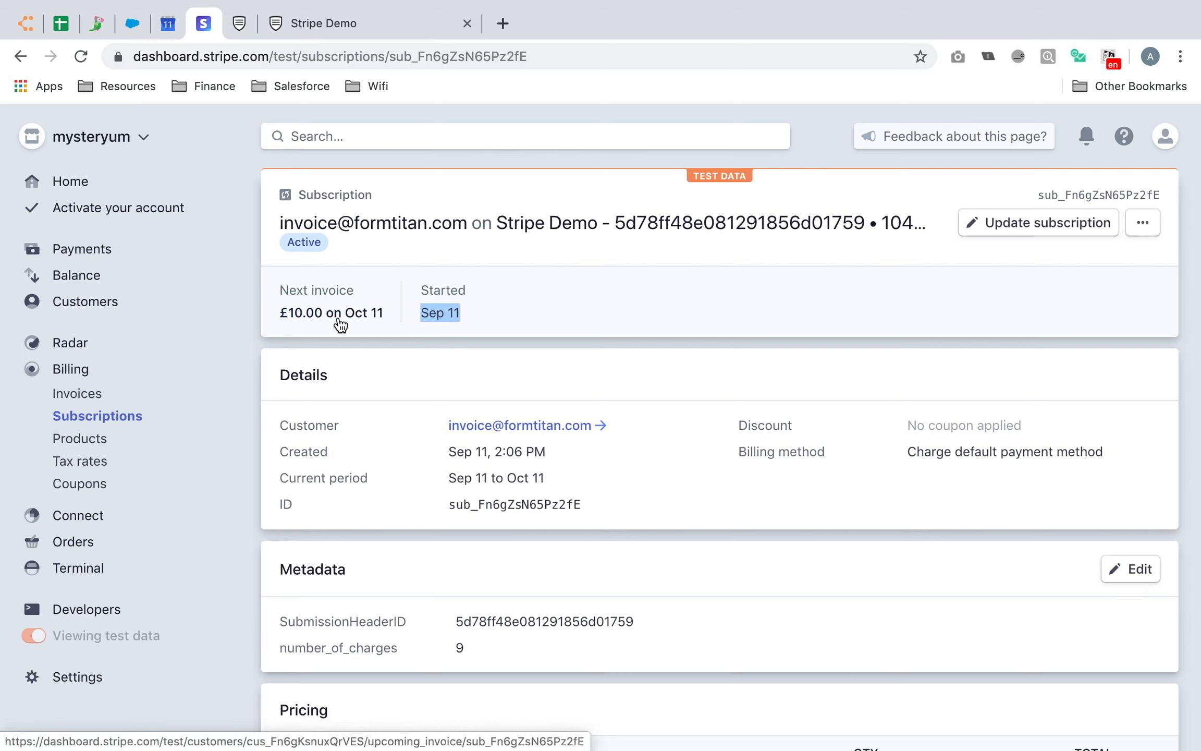
scroll(474, 402, down, 5)
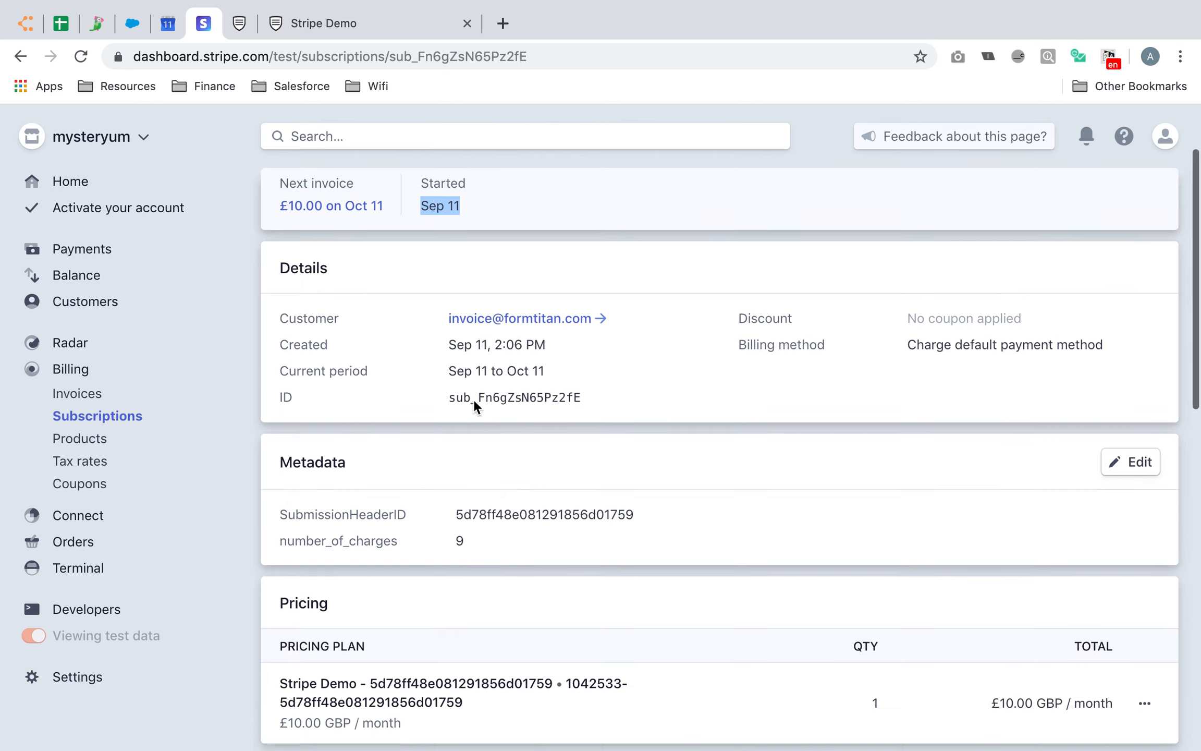
scroll(474, 407, down, 6)
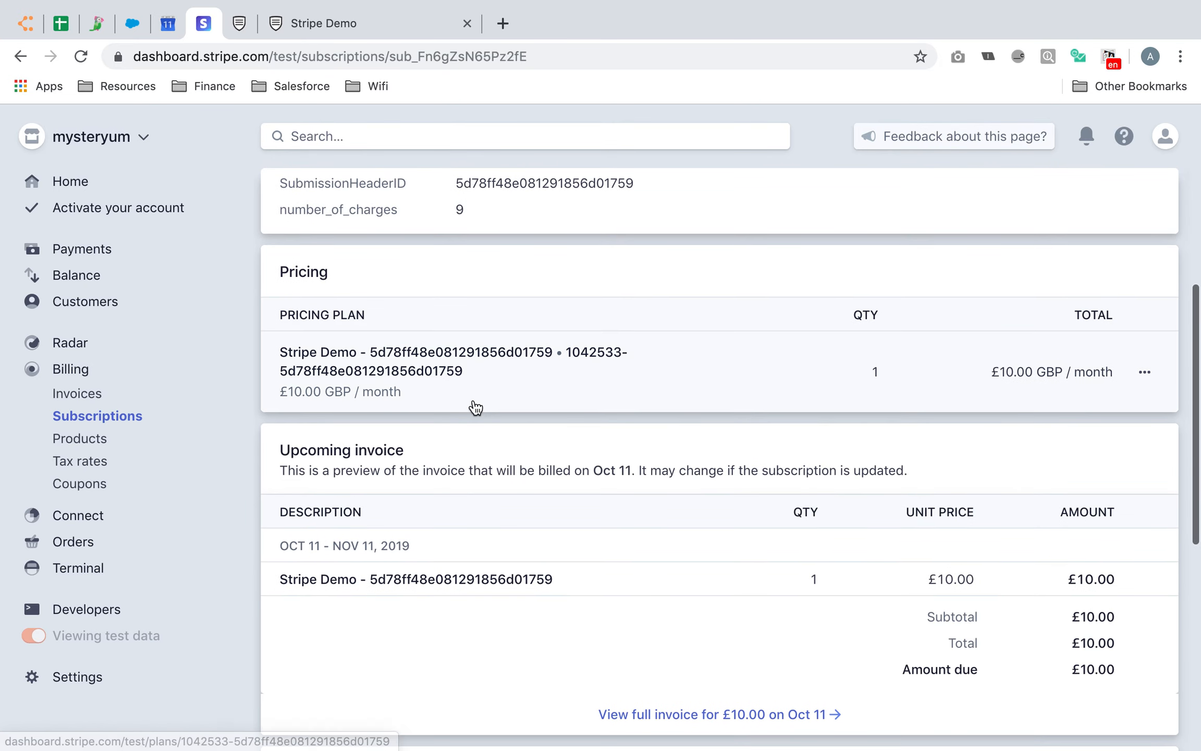
scroll(475, 407, down, 6)
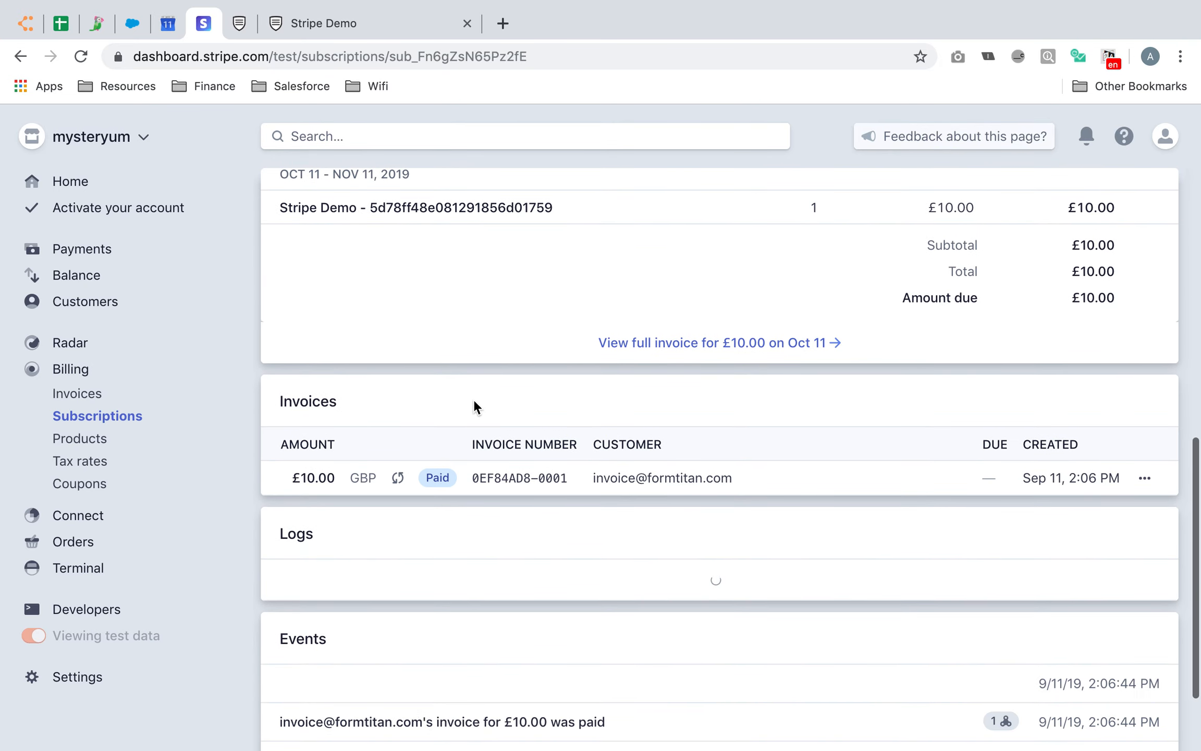
scroll(474, 407, up, 7)
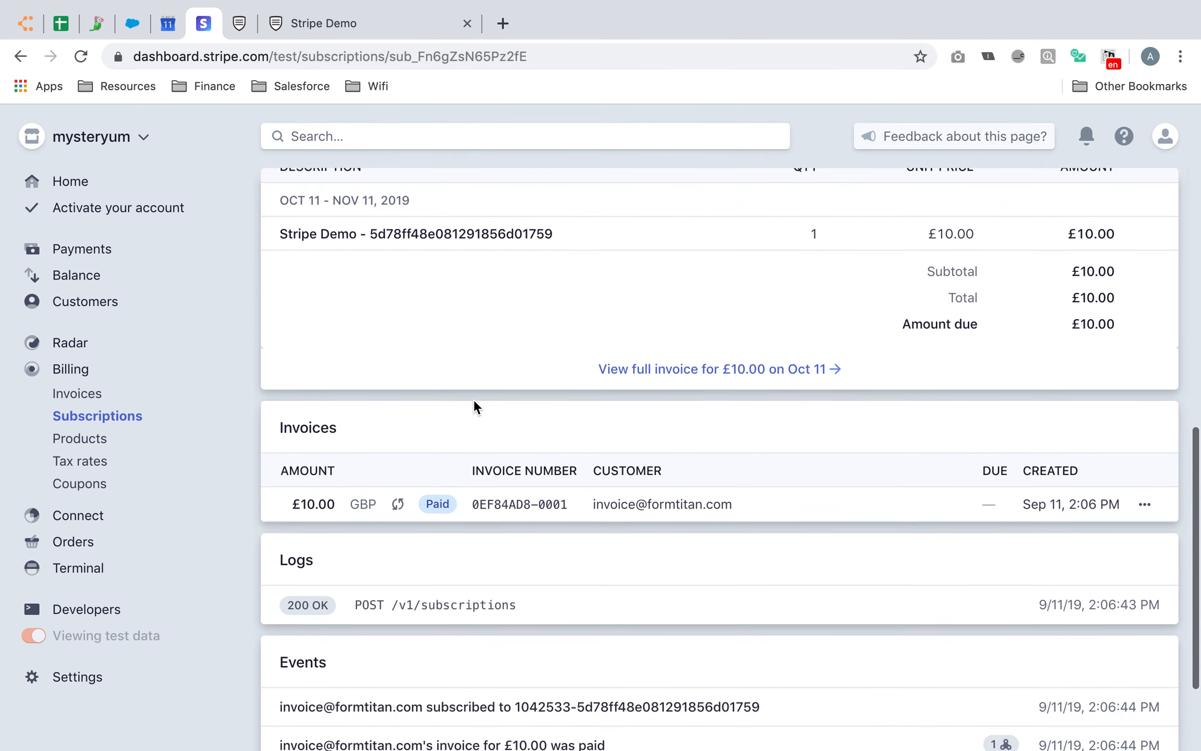
scroll(475, 406, up, 1)
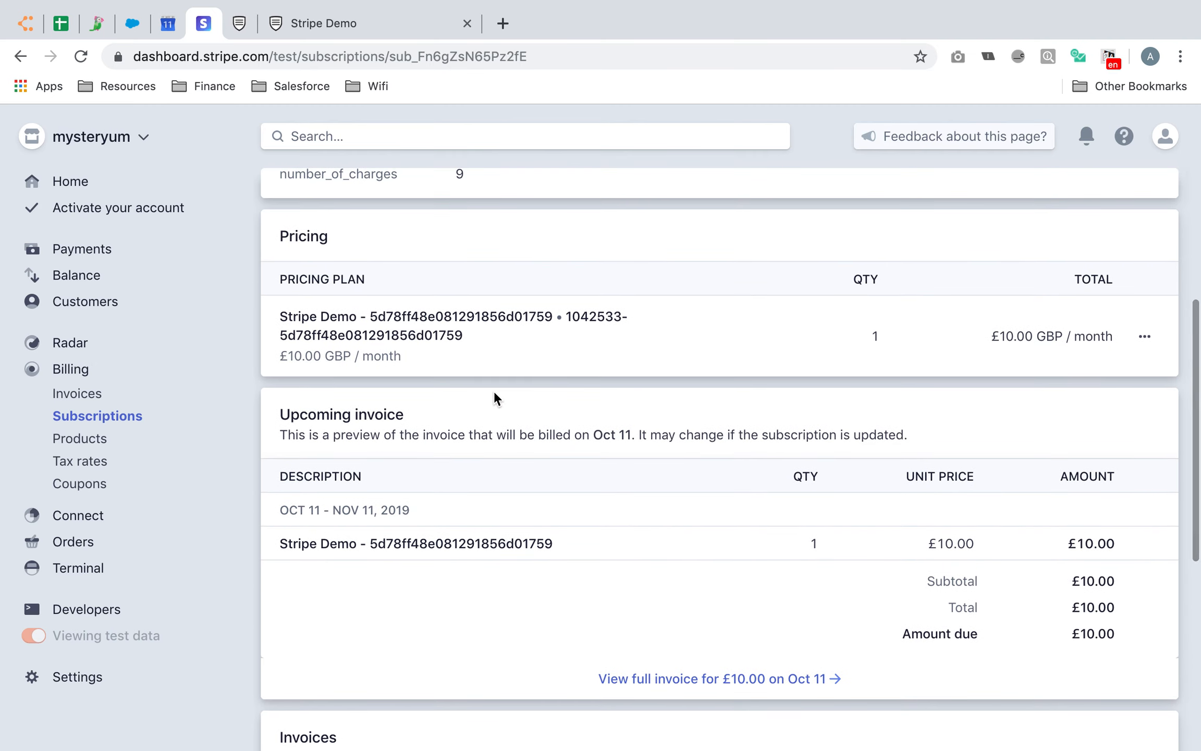
scroll(493, 400, up, 1)
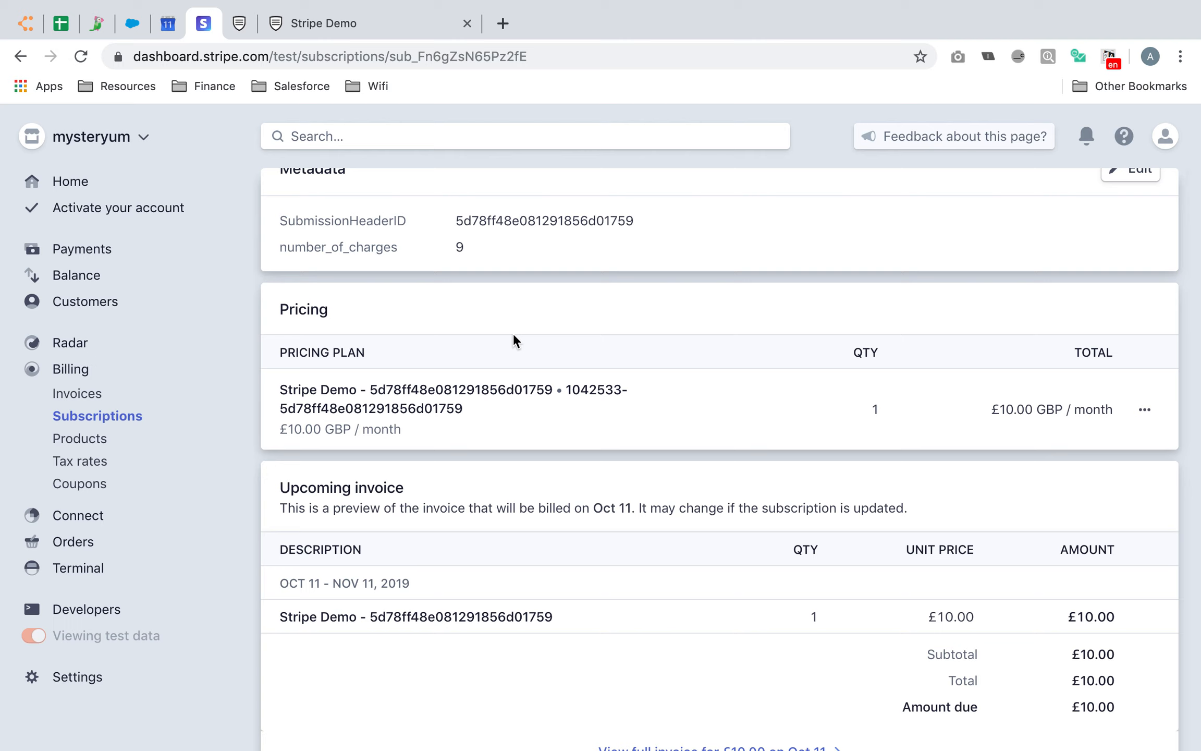
scroll(515, 340, up, 1)
drag(449, 334, 465, 332)
scroll(553, 362, up, 4)
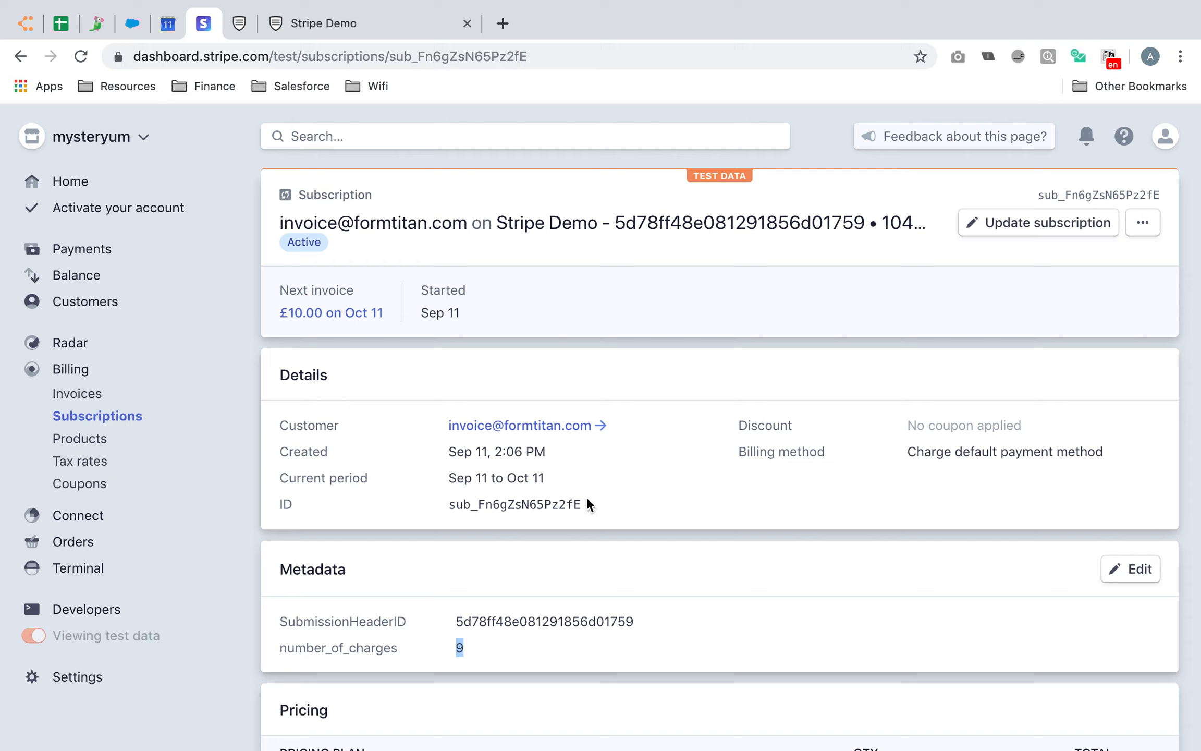
Reload the Payments list to show the new £10.00 charge, then return to the FormTitan editor
click(77, 247)
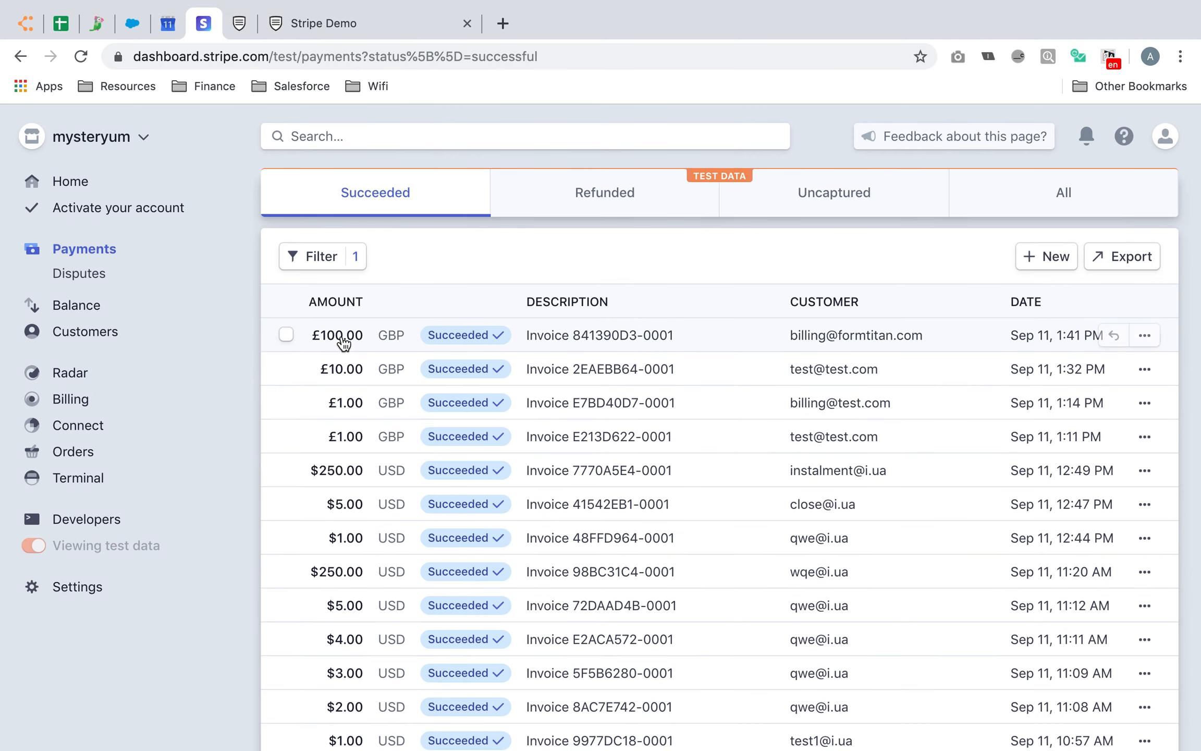
click(82, 58)
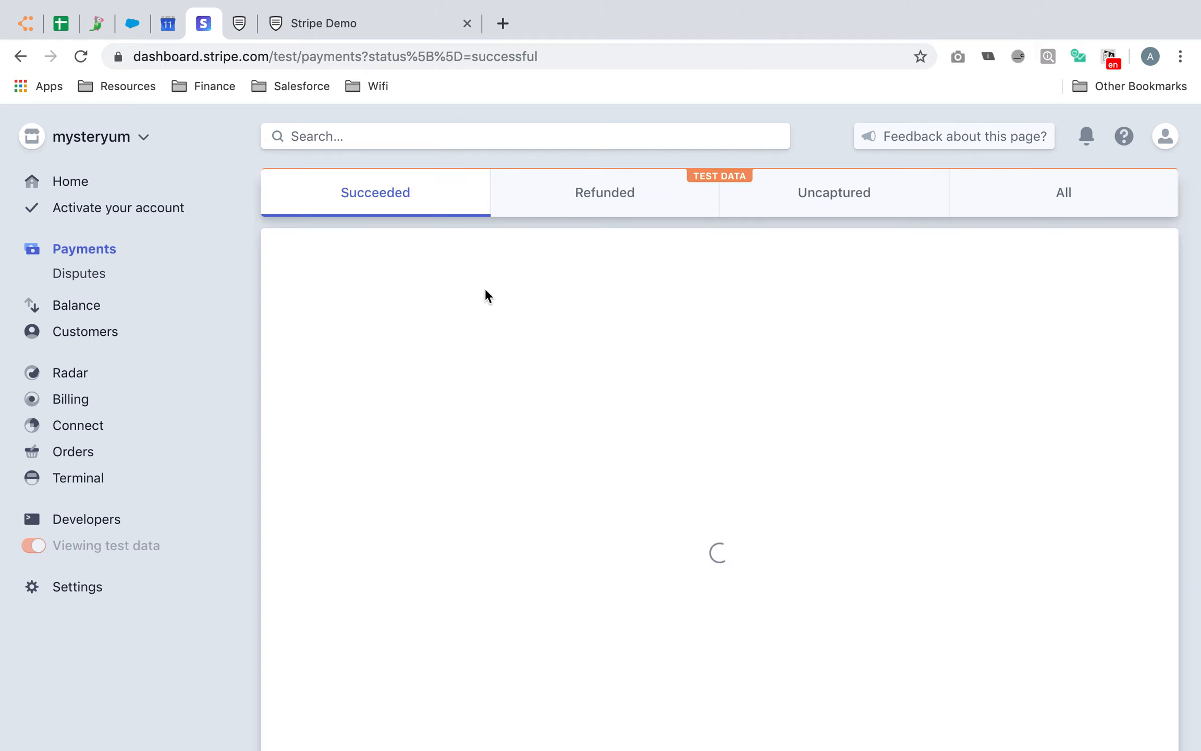
click(383, 25)
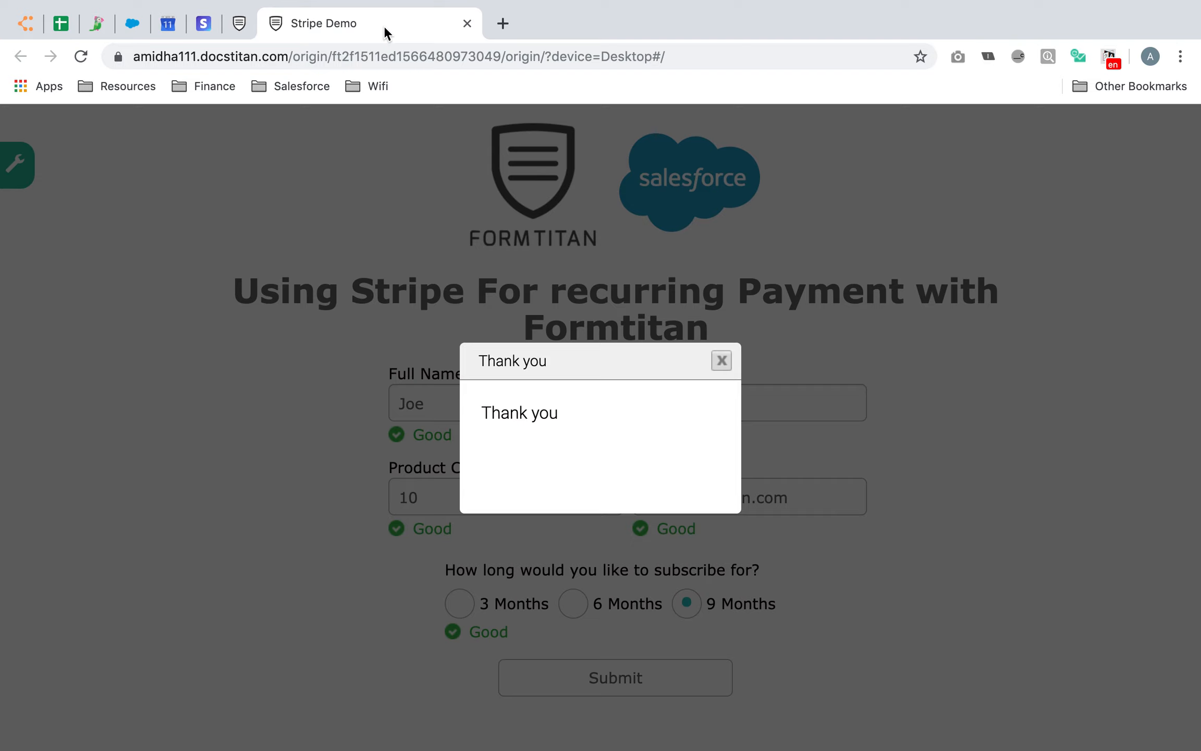
click(241, 25)
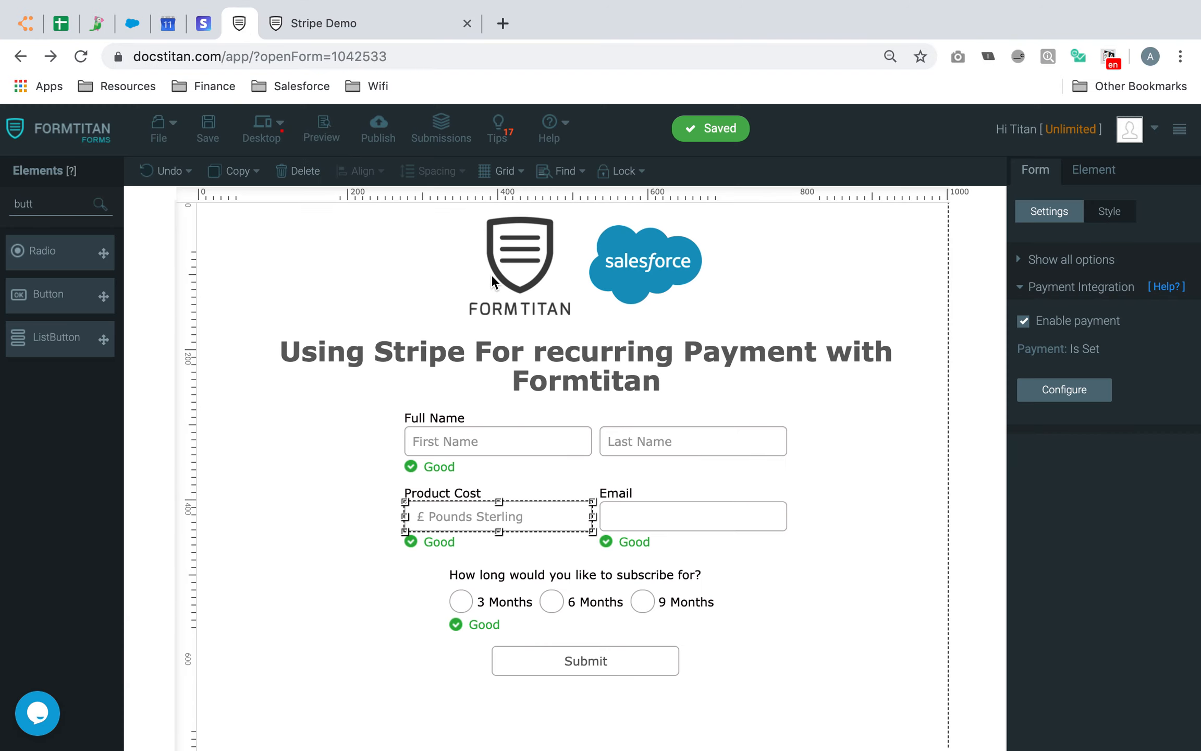
Stop submission 1's recurring subscription from its payment info, confirming with Yes please
click(442, 125)
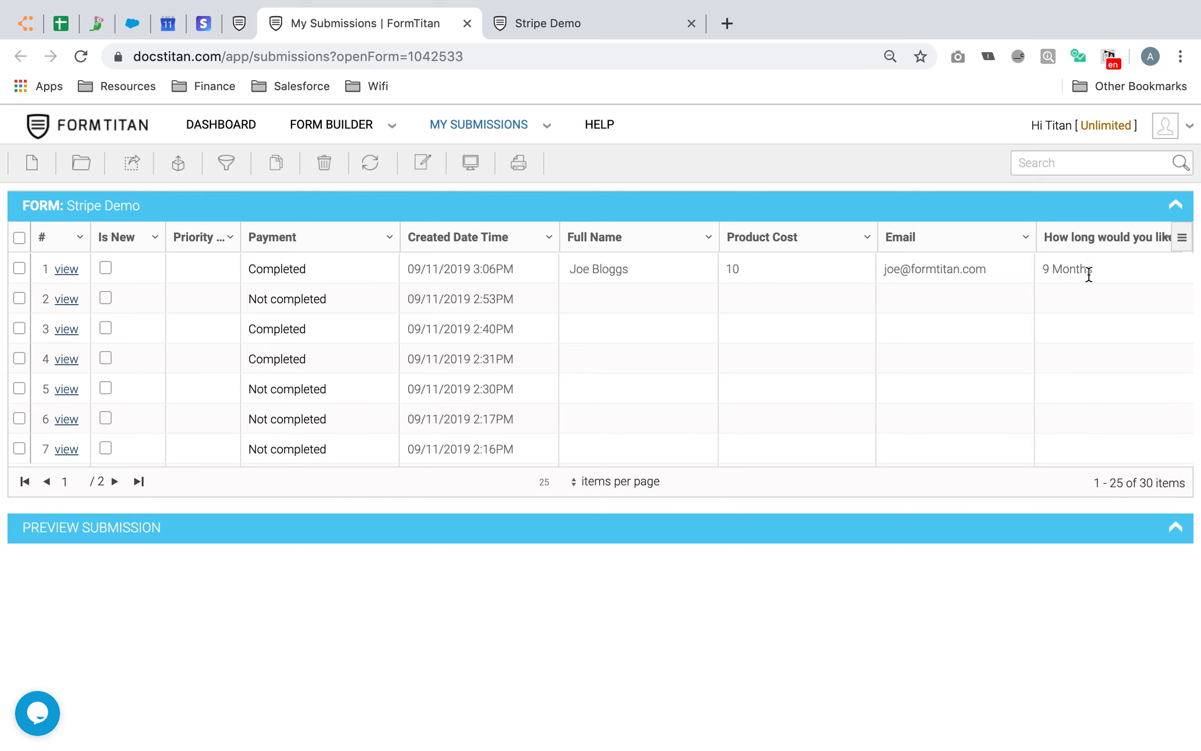
click(280, 268)
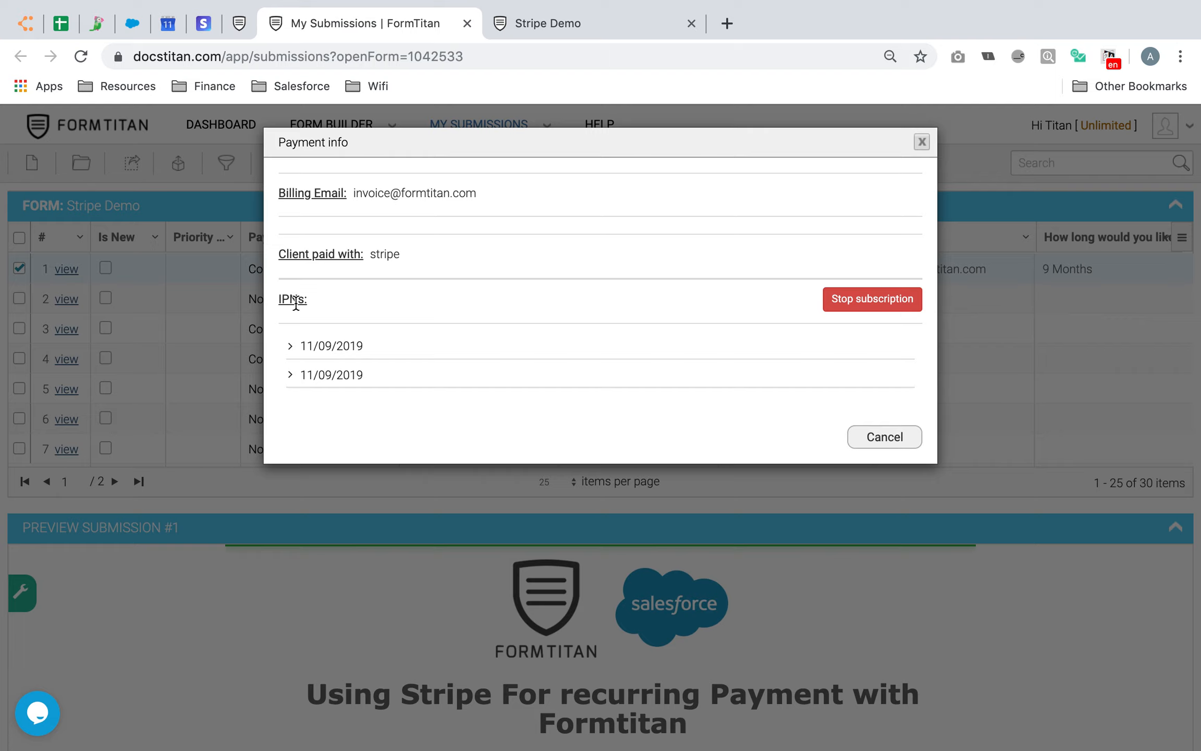
click(882, 305)
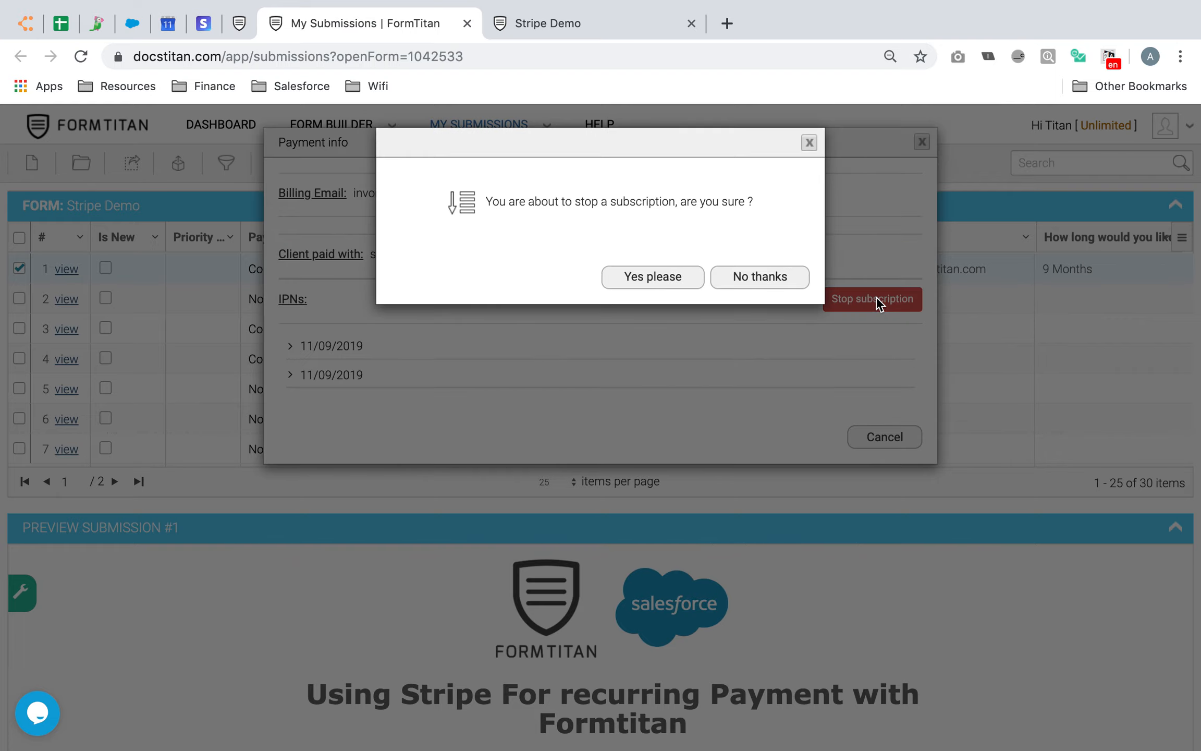
click(659, 275)
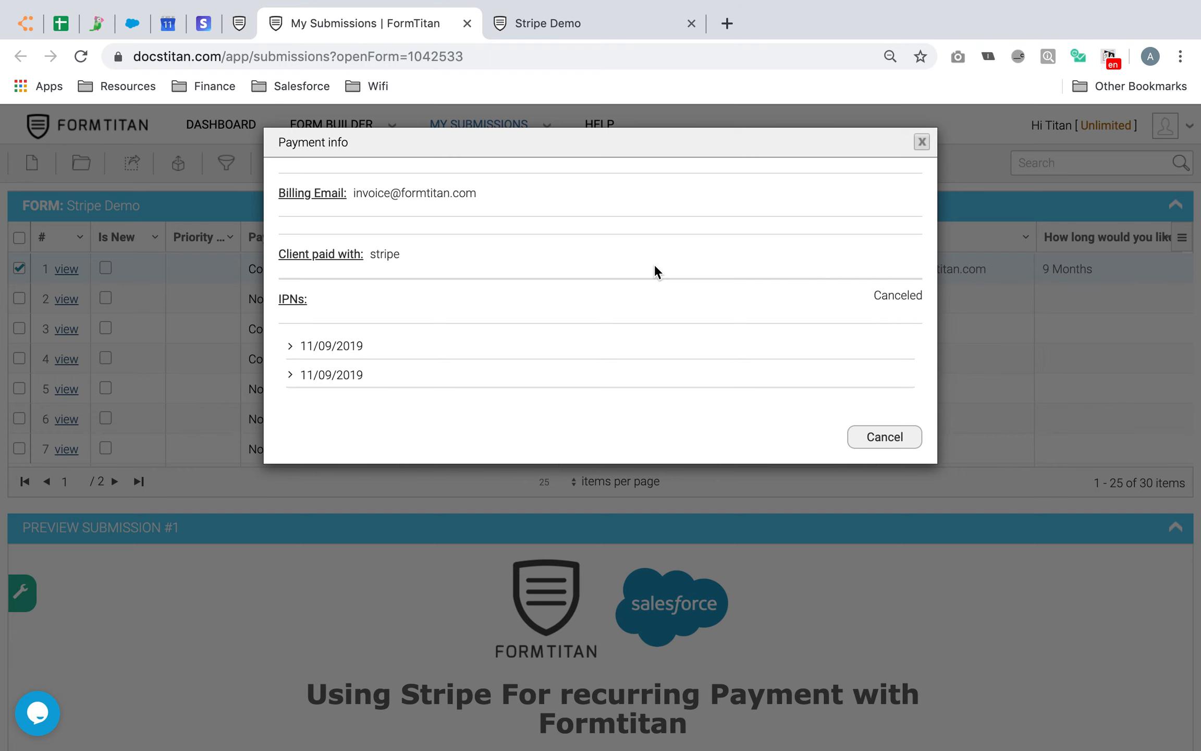
click(203, 22)
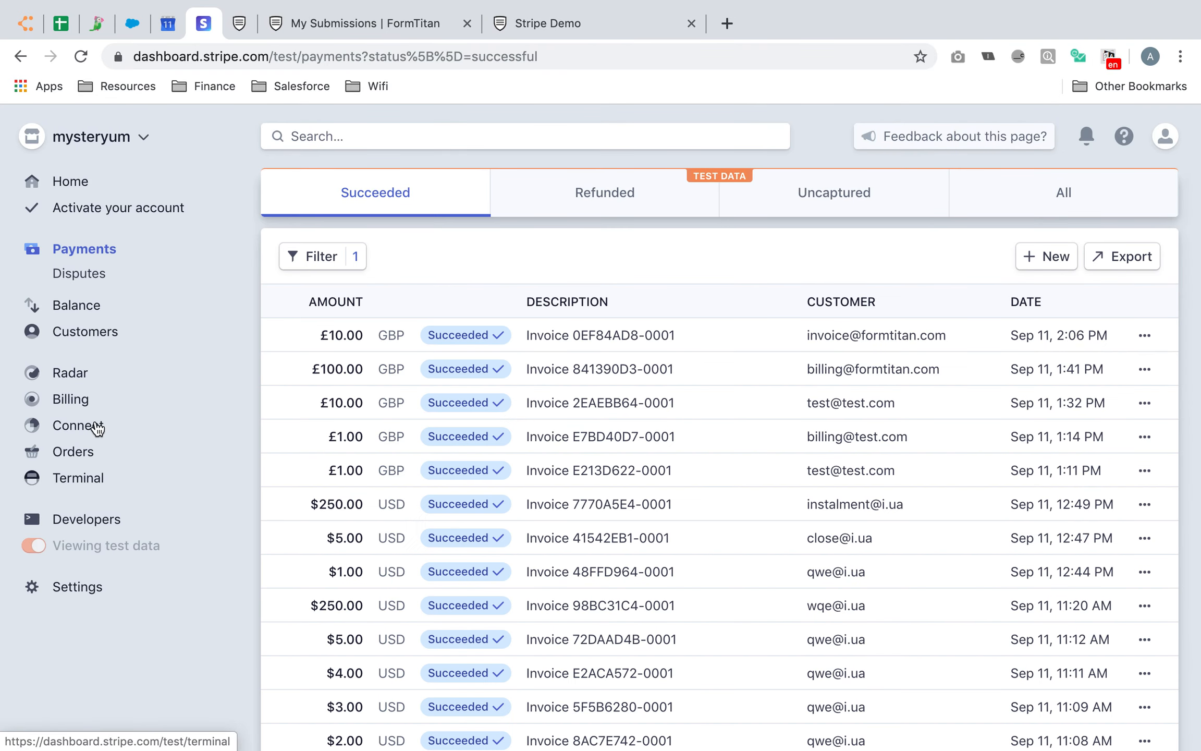
Reload Stripe's subscriptions list to confirm one active subscription remains, then return to FormTitan
click(73, 399)
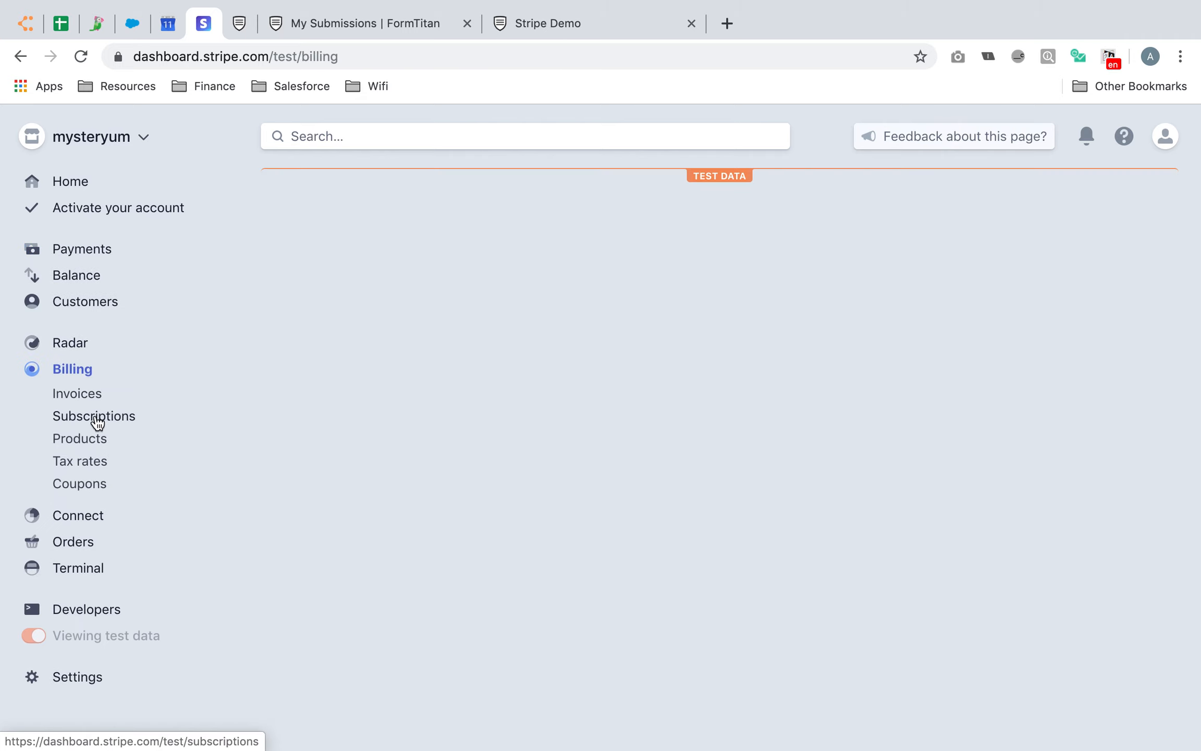
click(97, 420)
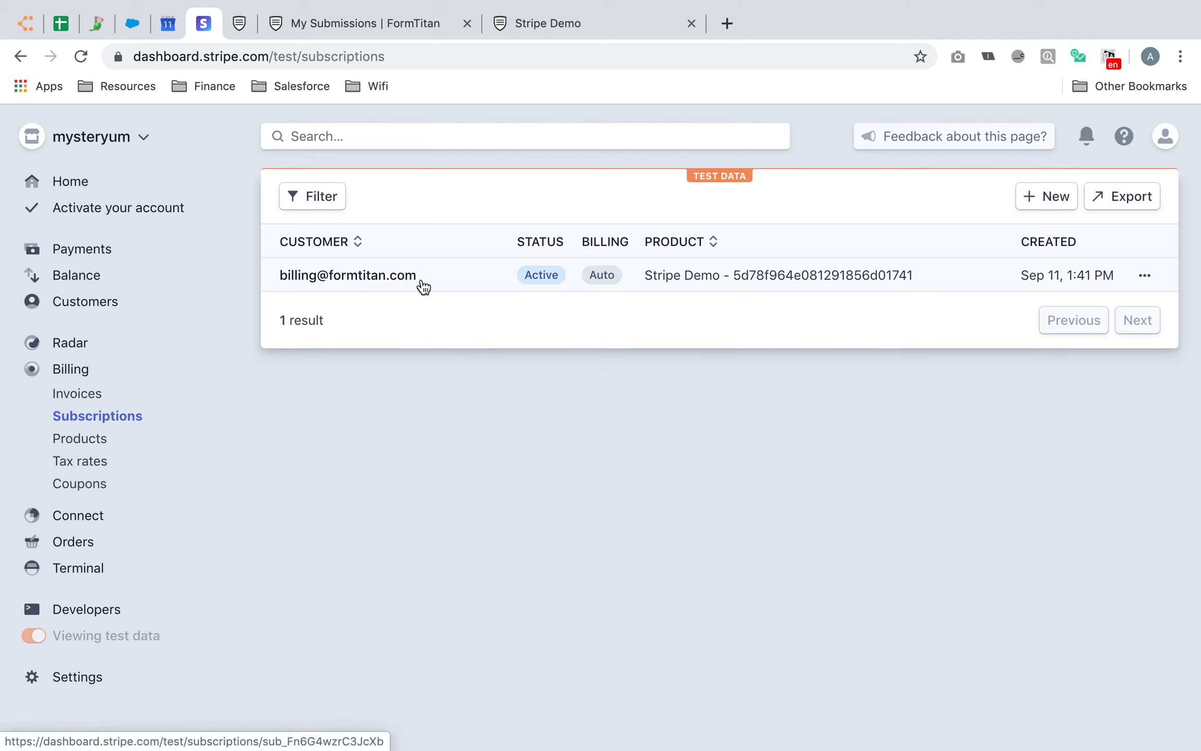
click(80, 56)
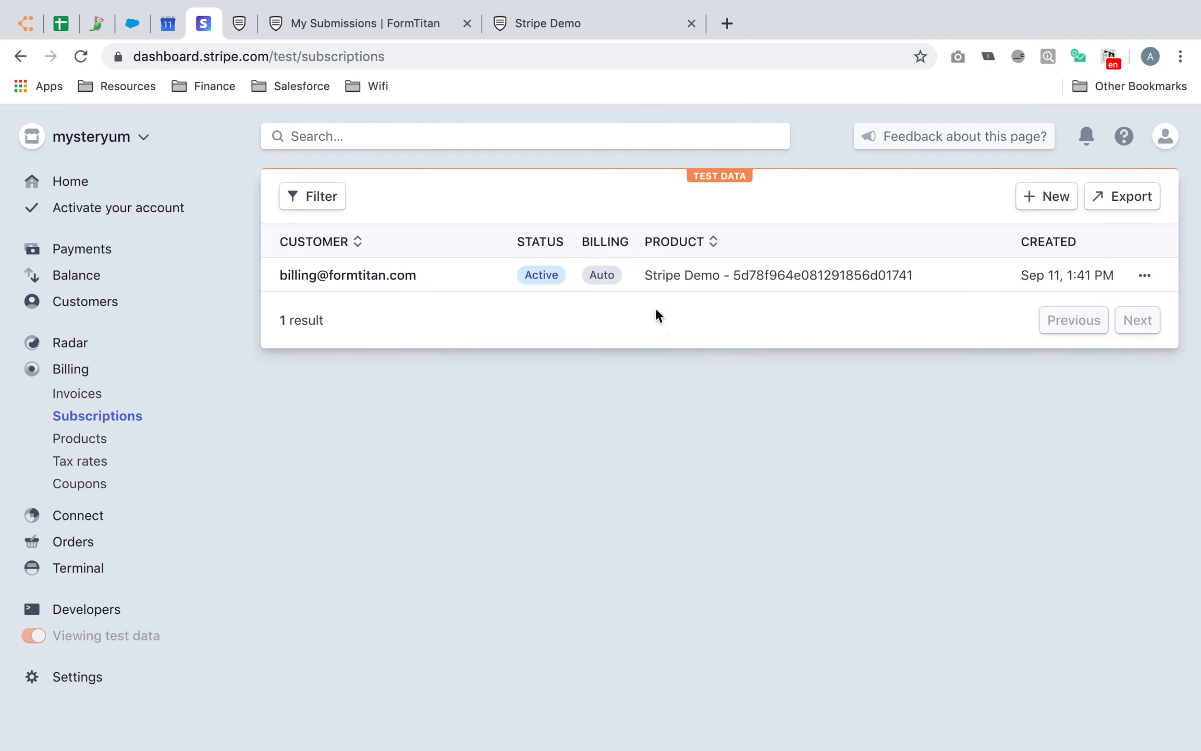
click(568, 26)
click(400, 21)
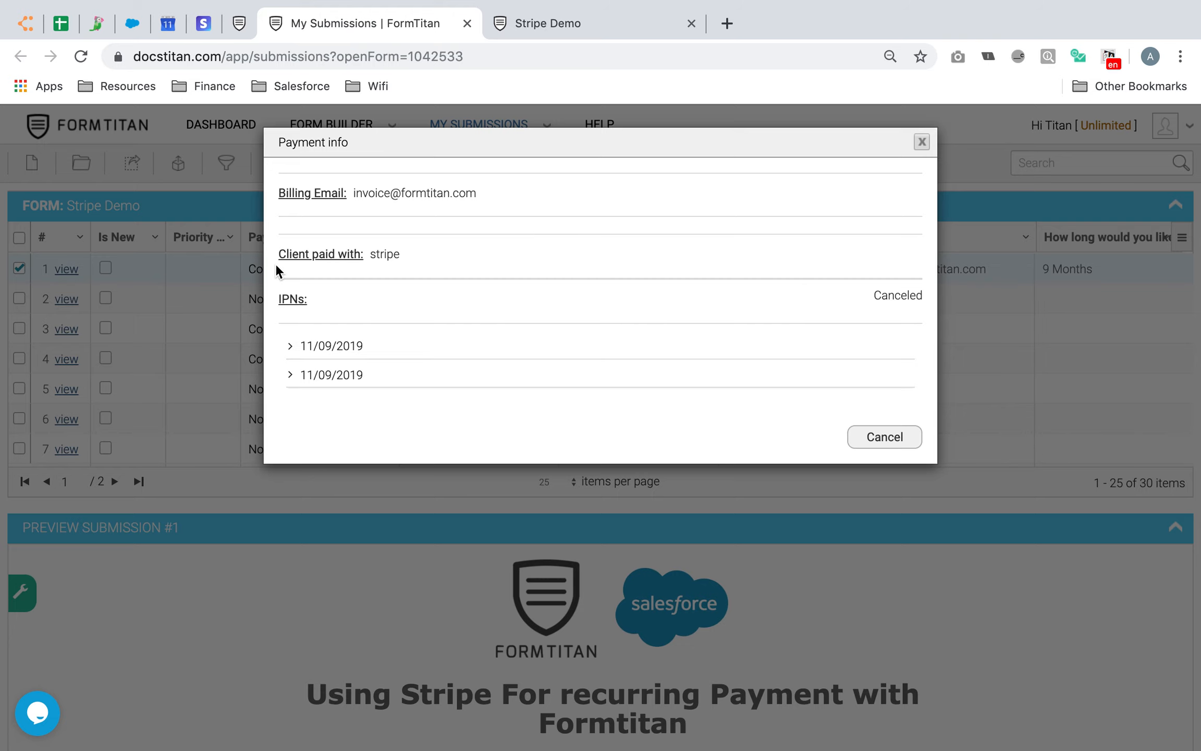
Expand the 11/09/2019 IPN entries and confirm the second is invoice.payment_succeeded
click(319, 346)
scroll(399, 389, down, 3)
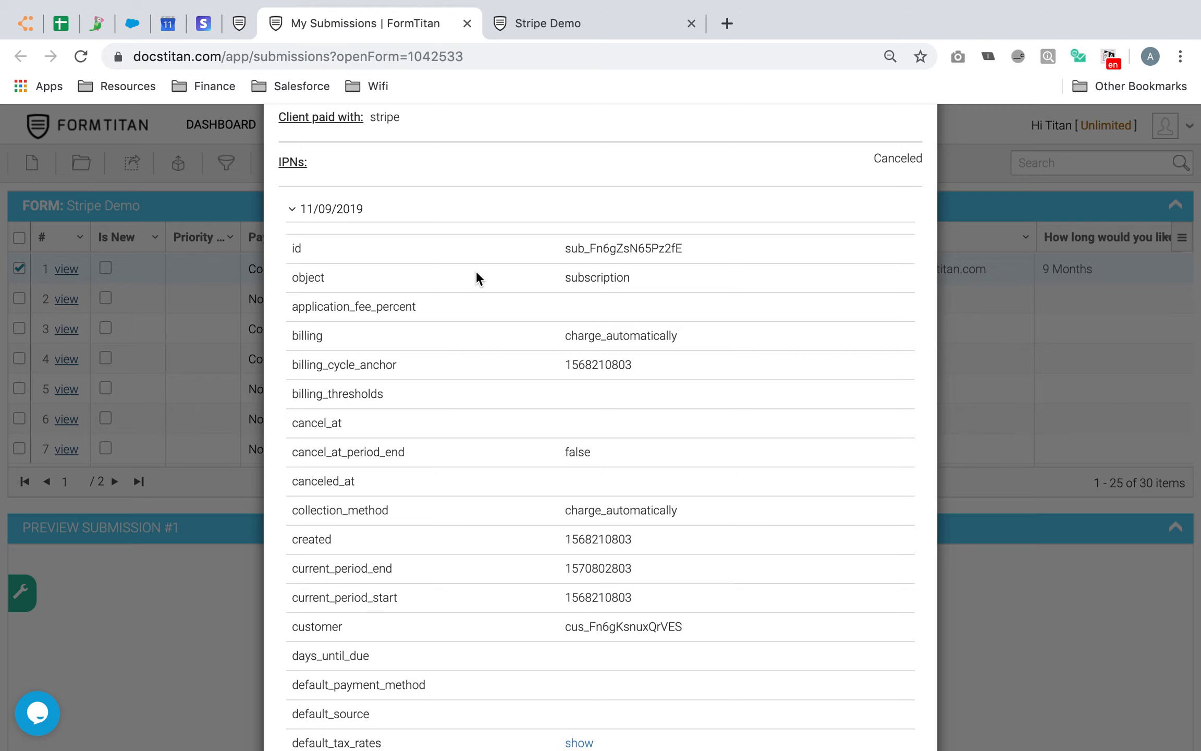
scroll(584, 275, down, 2)
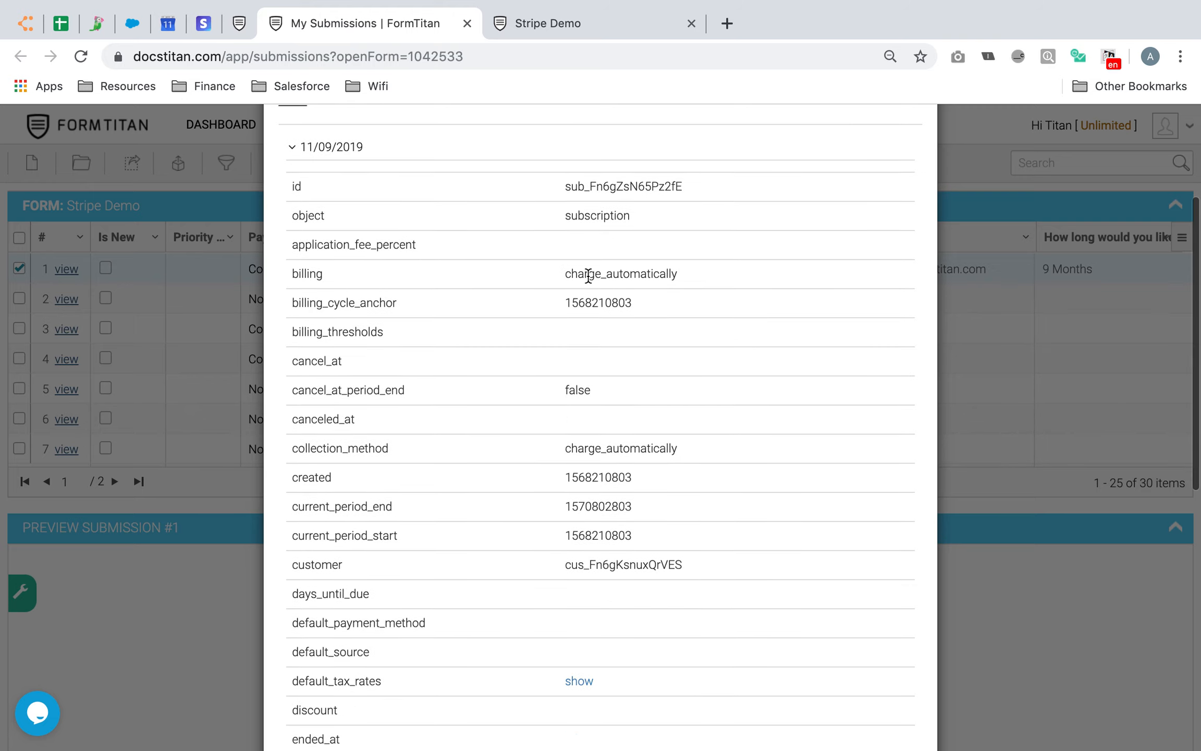
drag(557, 268, 692, 268)
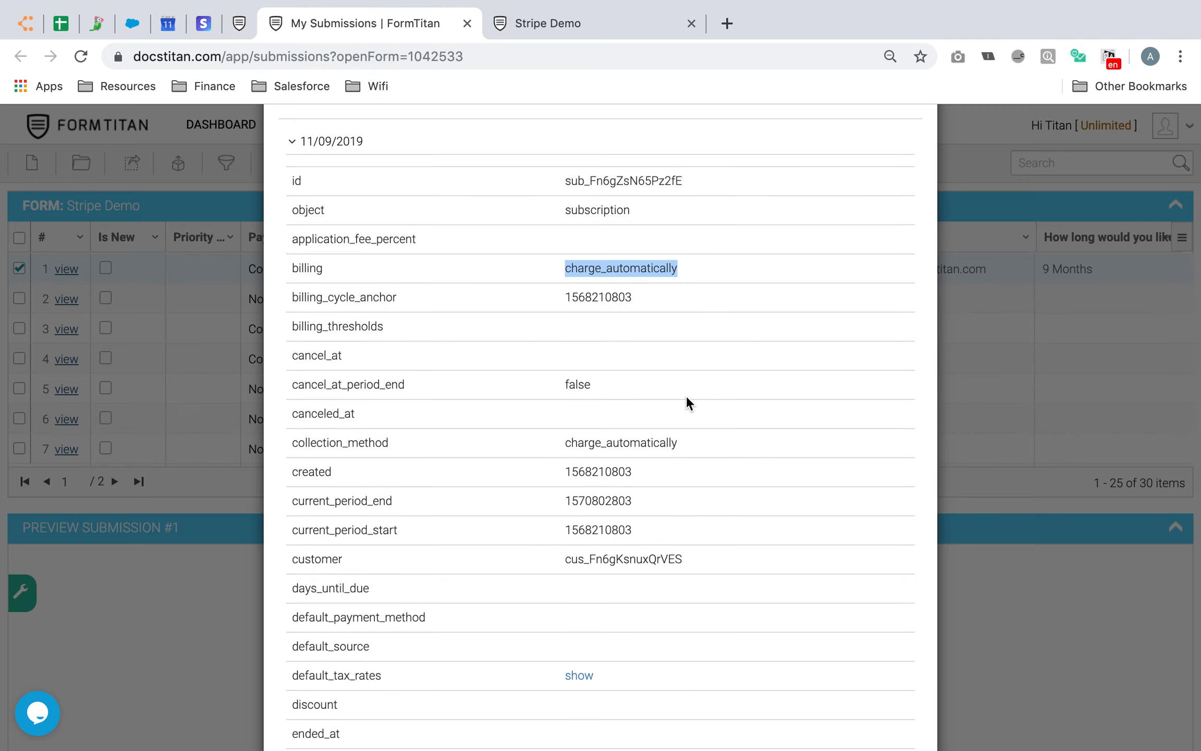
scroll(686, 397, down, 3)
scroll(552, 556, down, 4)
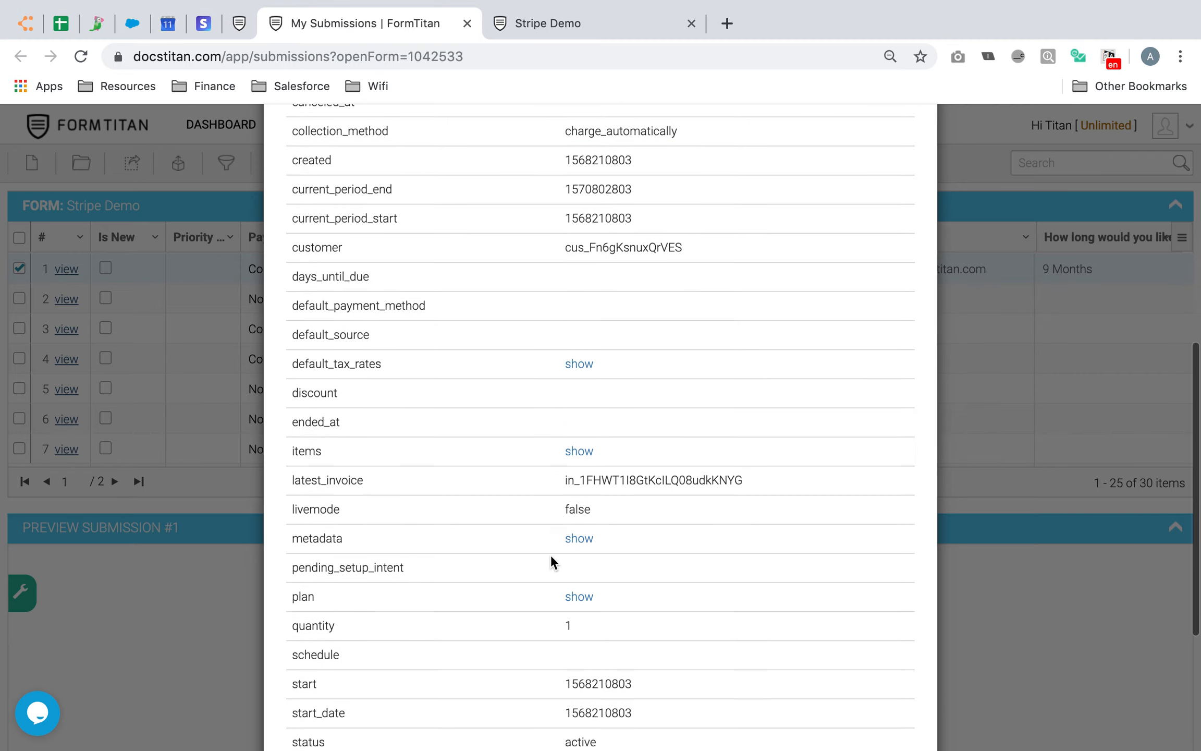
scroll(551, 555, down, 3)
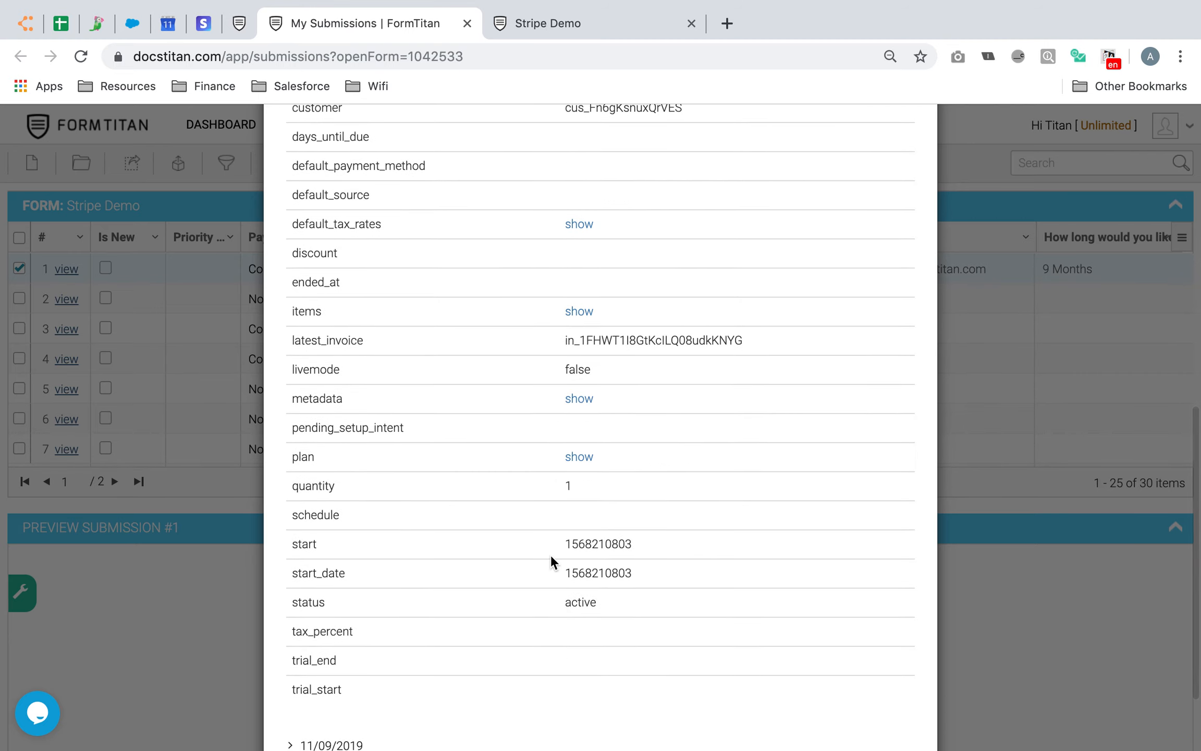
scroll(559, 340, down, 3)
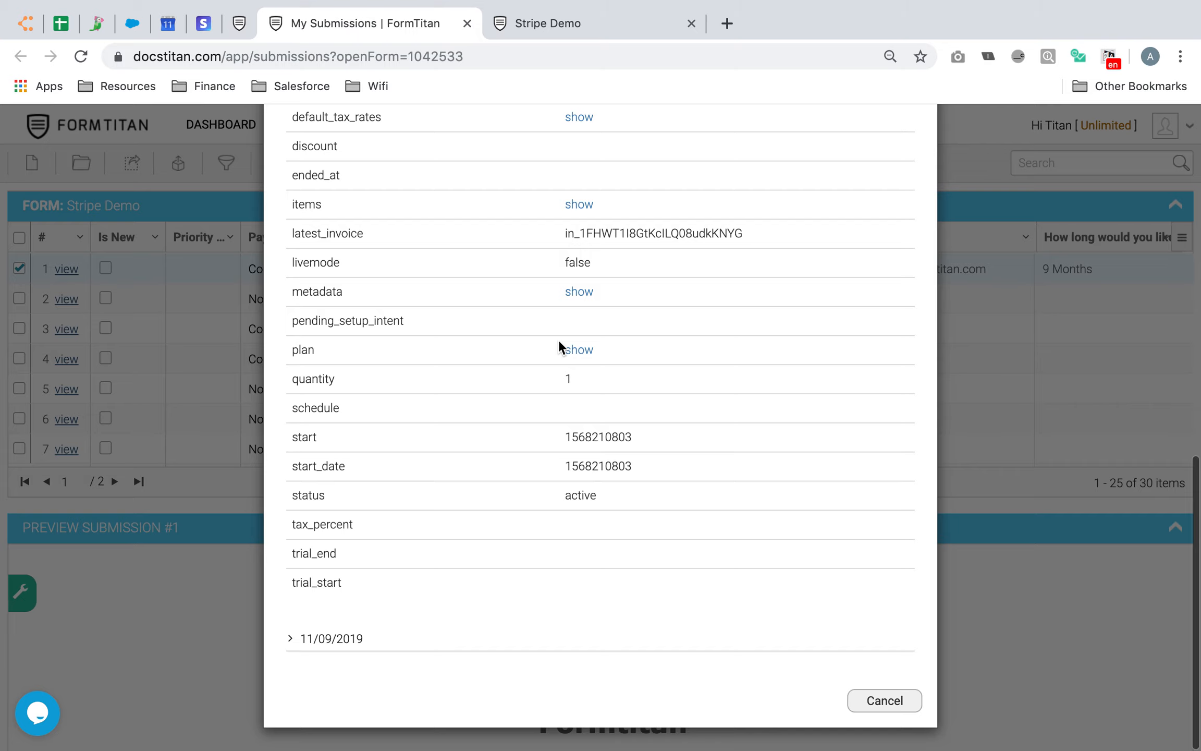
click(358, 637)
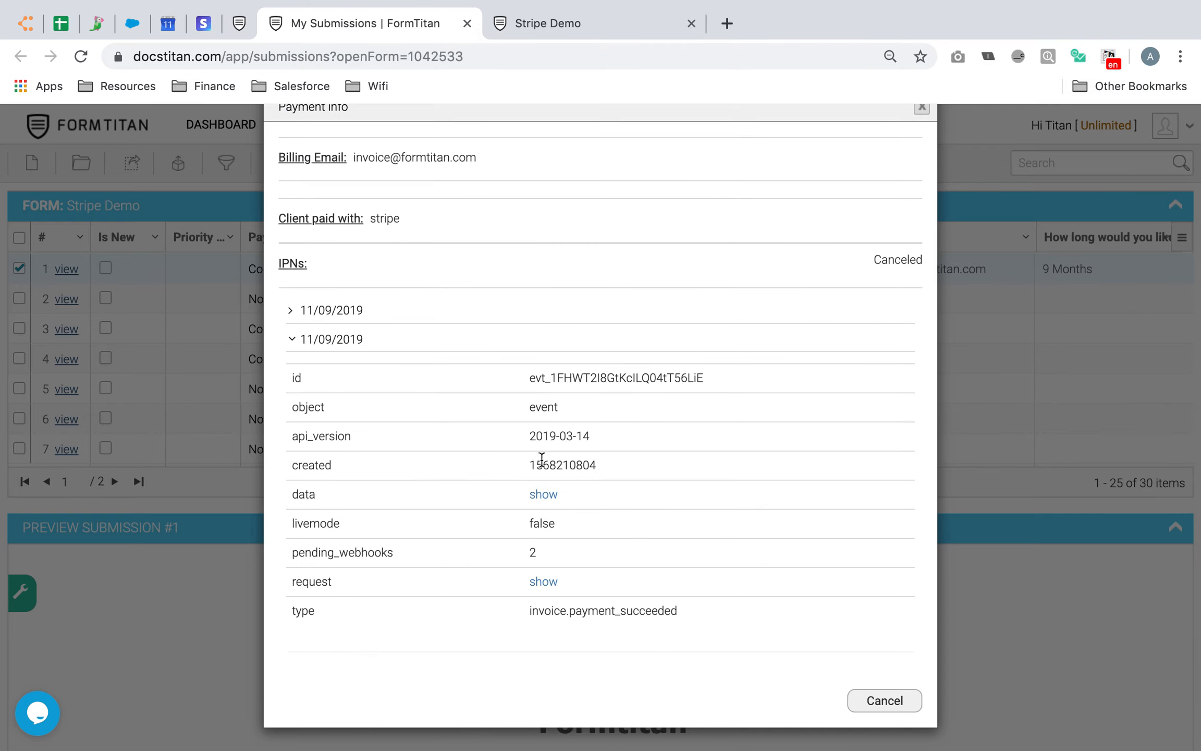
drag(529, 612, 710, 614)
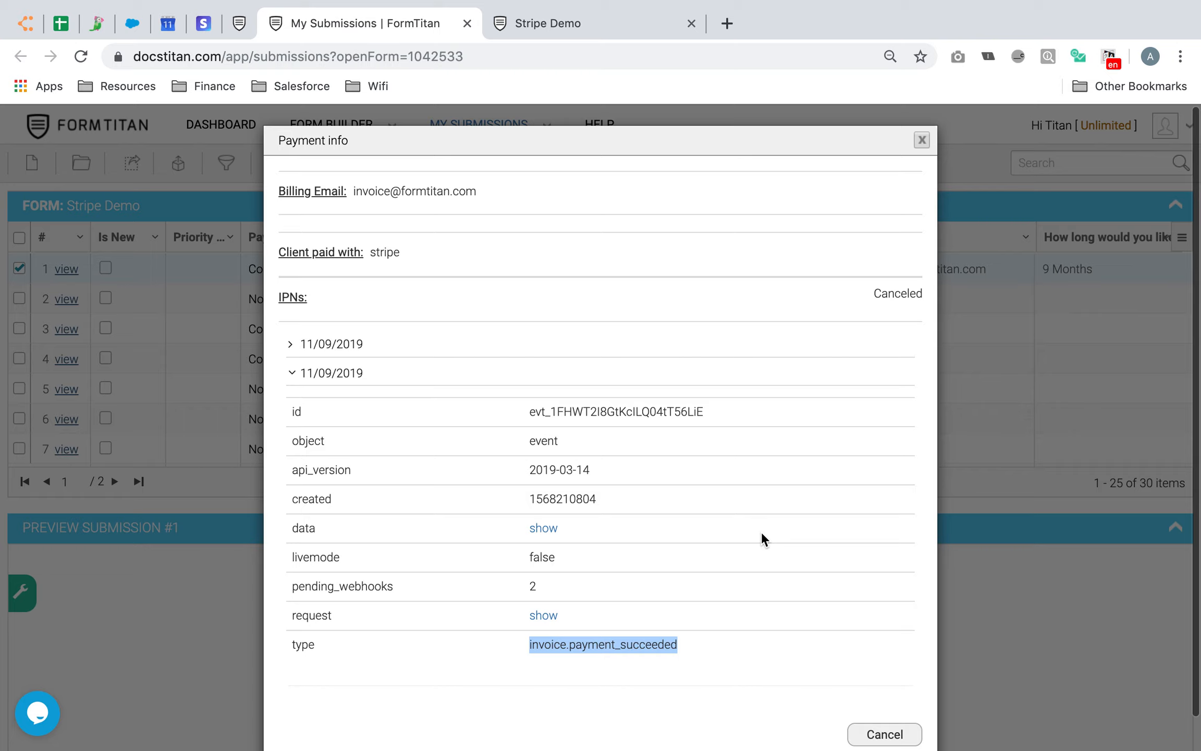
Close the payment info and select the subscription question's radio group in the editor
click(876, 706)
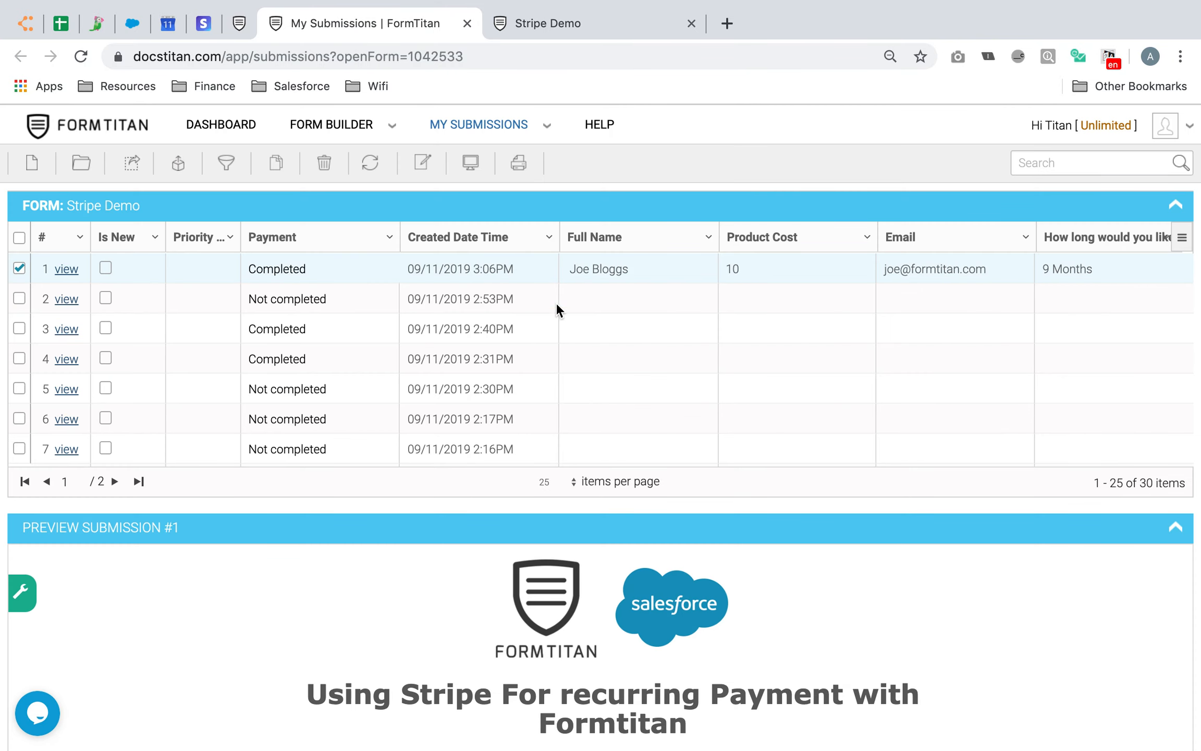
scroll(647, 547, down, 3)
scroll(647, 548, up, 2)
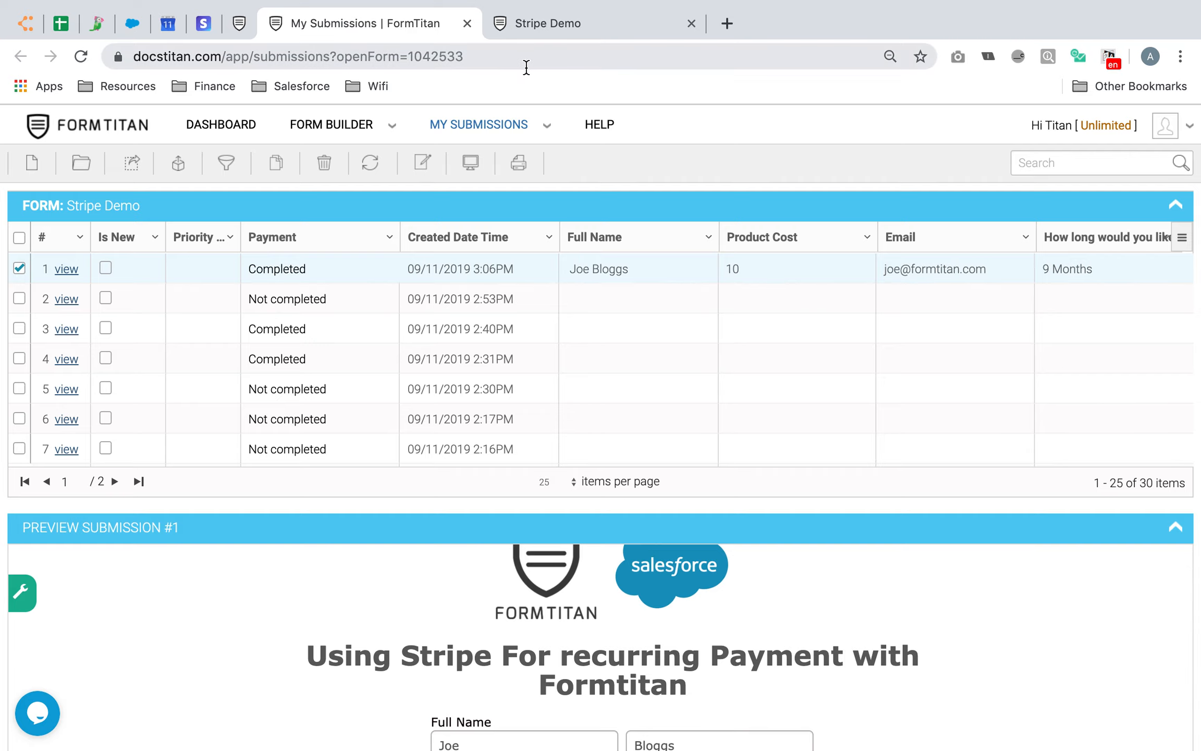
click(556, 20)
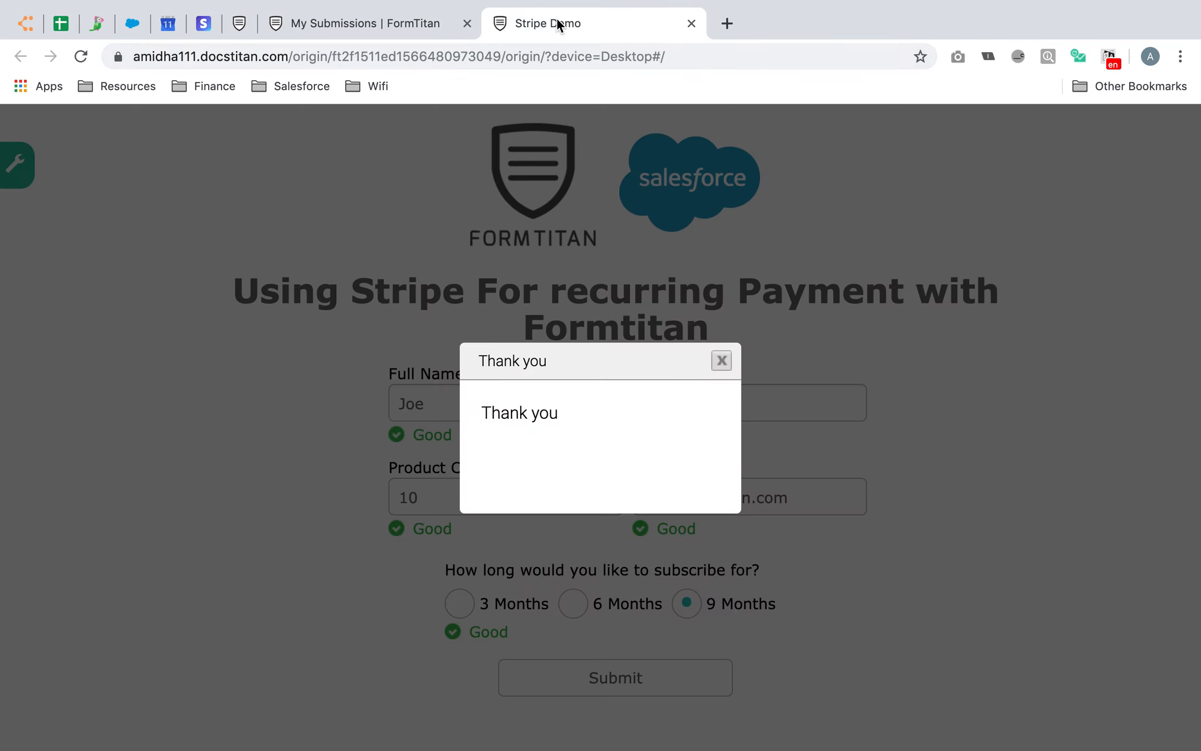
click(238, 20)
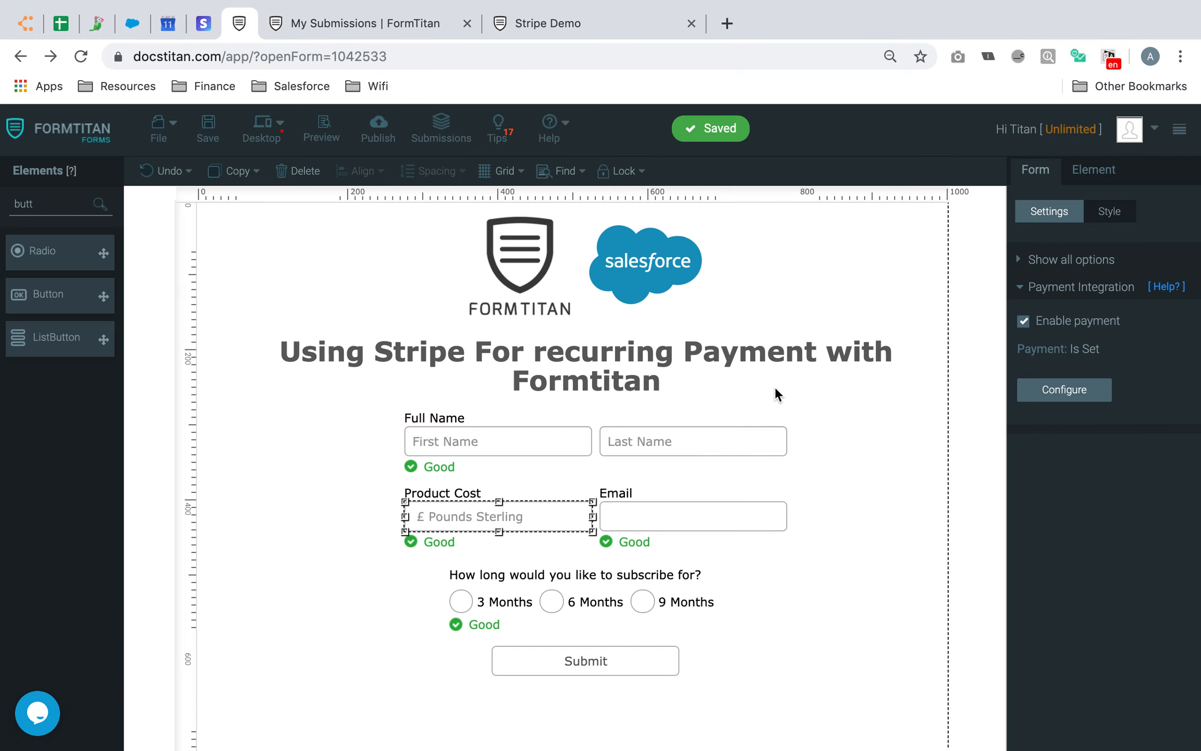
click(851, 547)
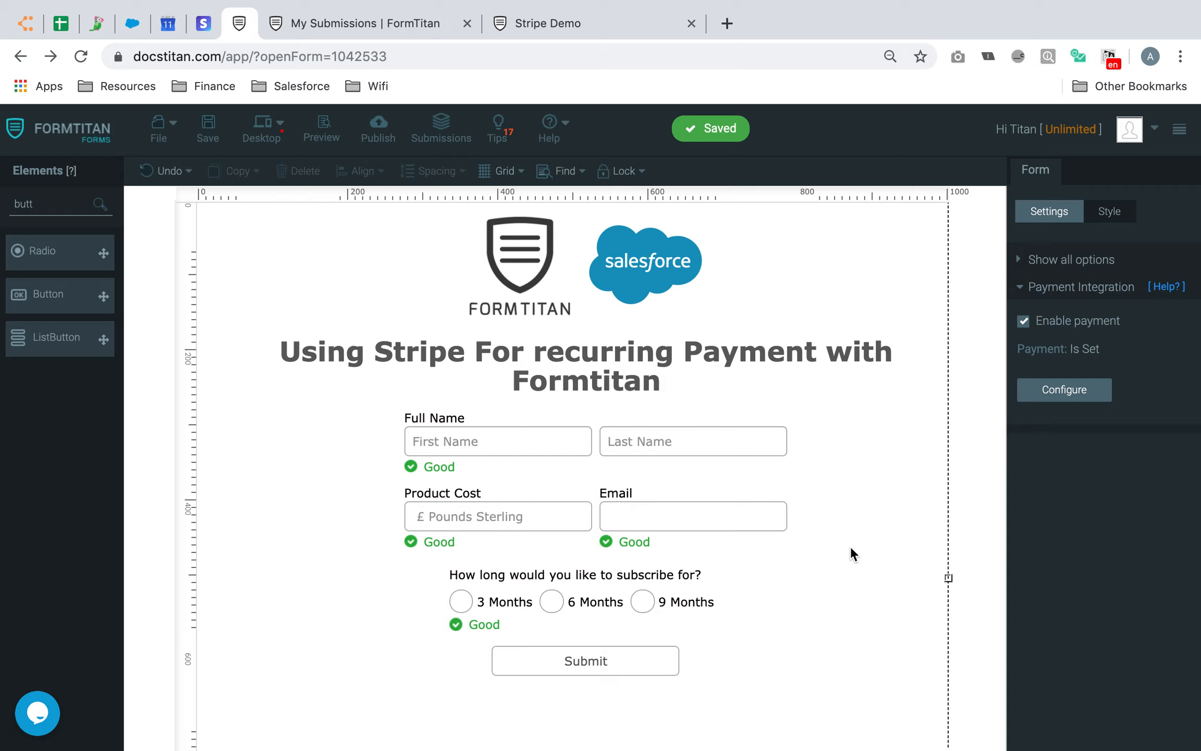
click(635, 601)
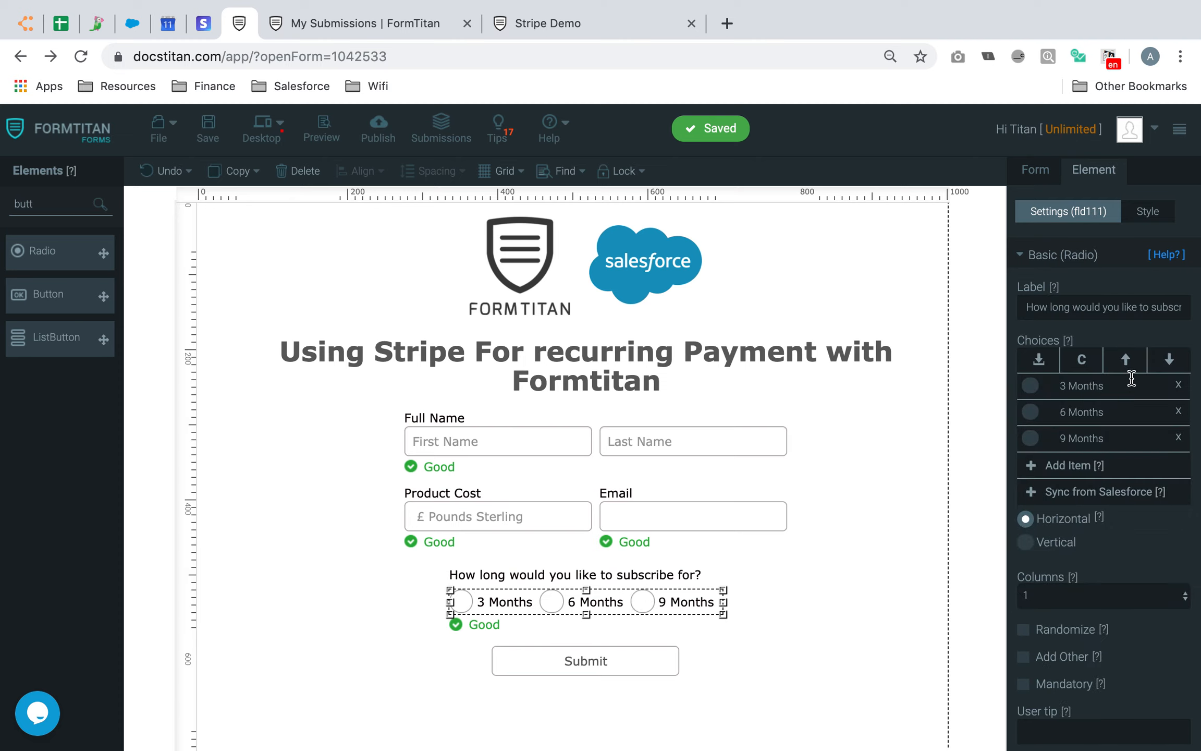
Change the question label to "How many payments would you like to make?"
triple_click(1139, 309)
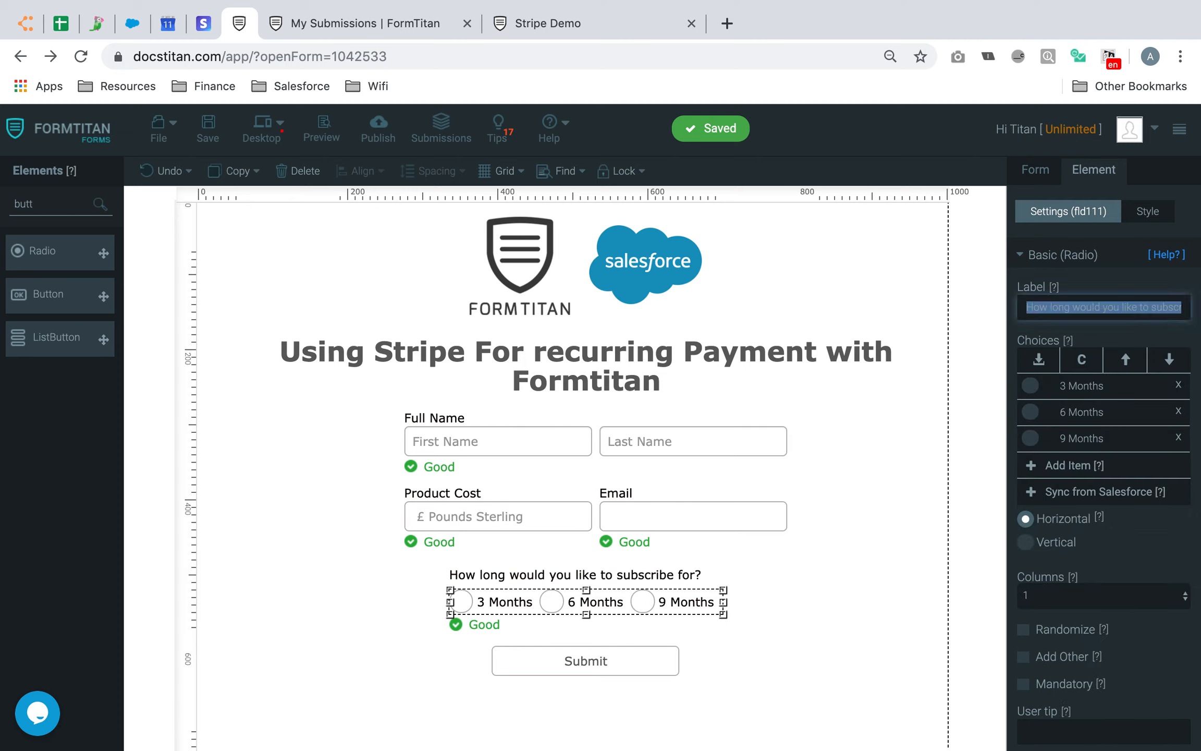
text(Installment Pay)
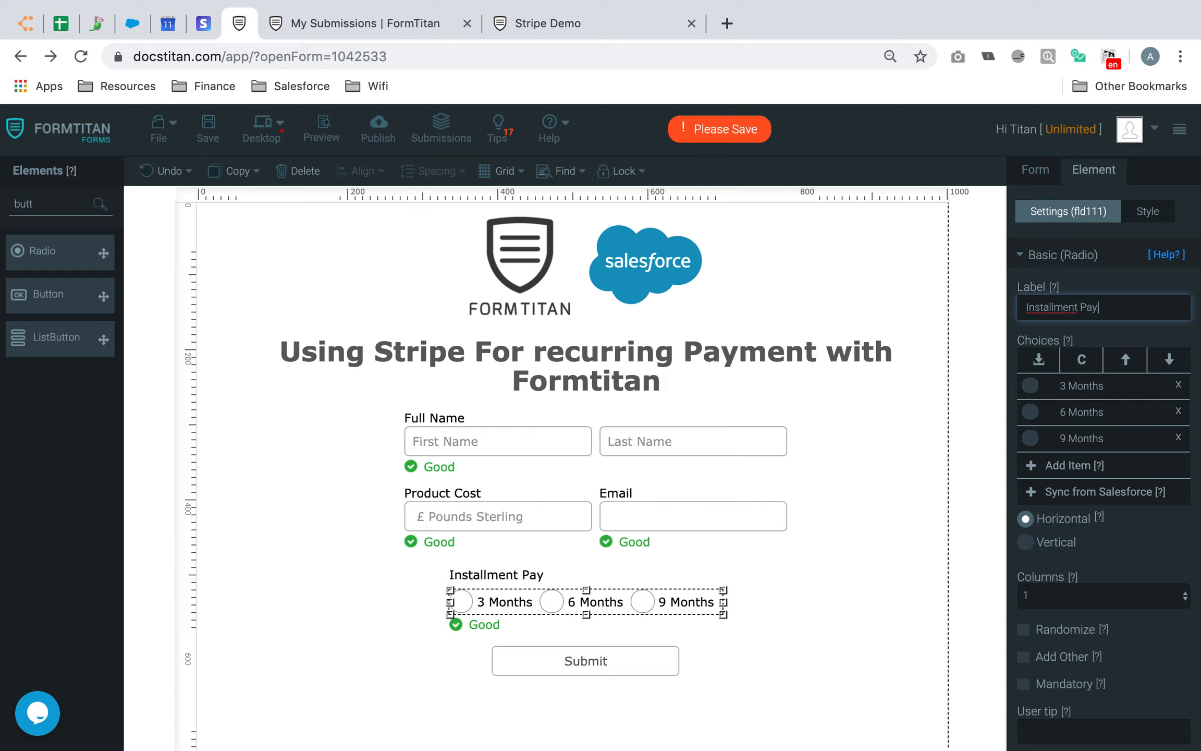
key(BackSpace)
key(BackSpace)
key(BackSpace)
key(BackSpace)
key(BackSpace)
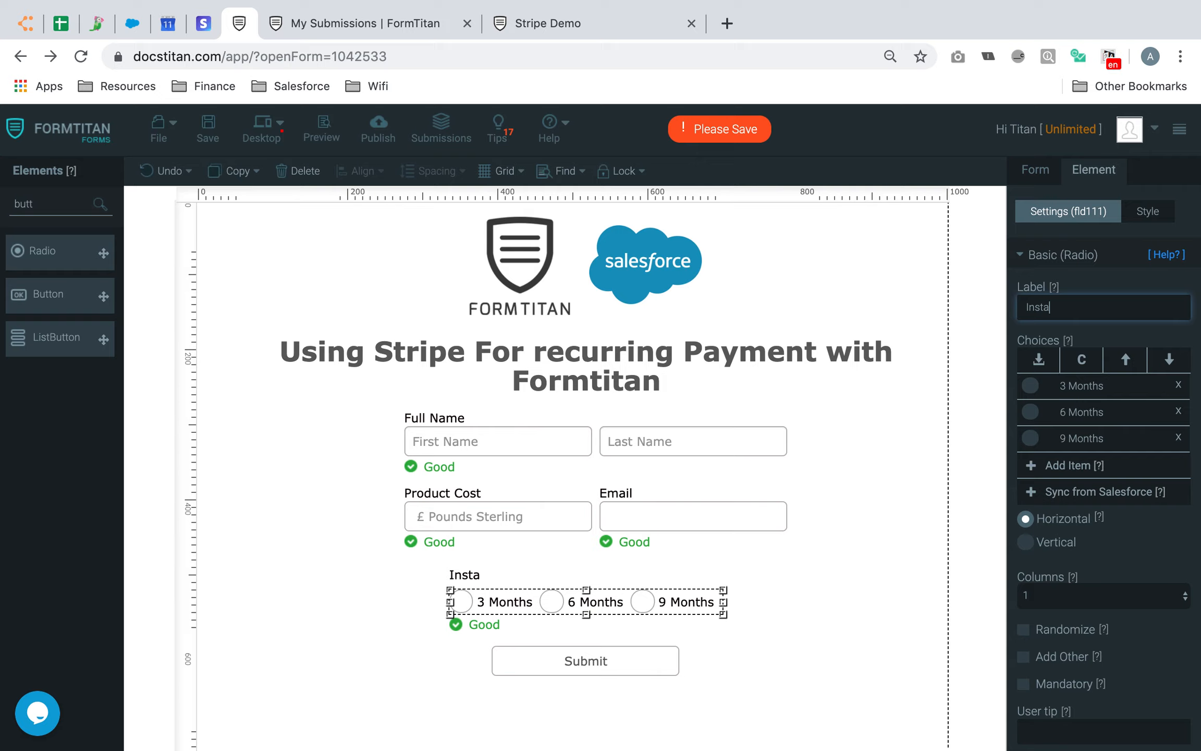
text(lp)
text(ent )
text(pa)
text(yments)
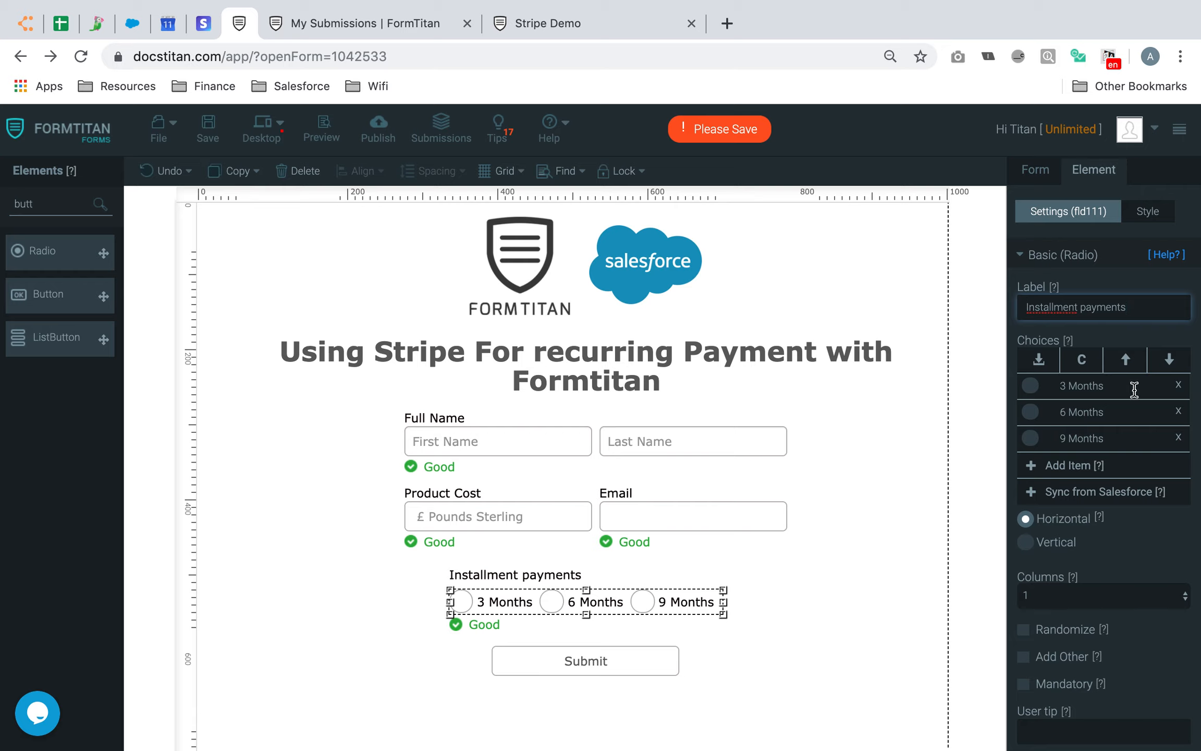
key(super+a)
key(BackSpace)
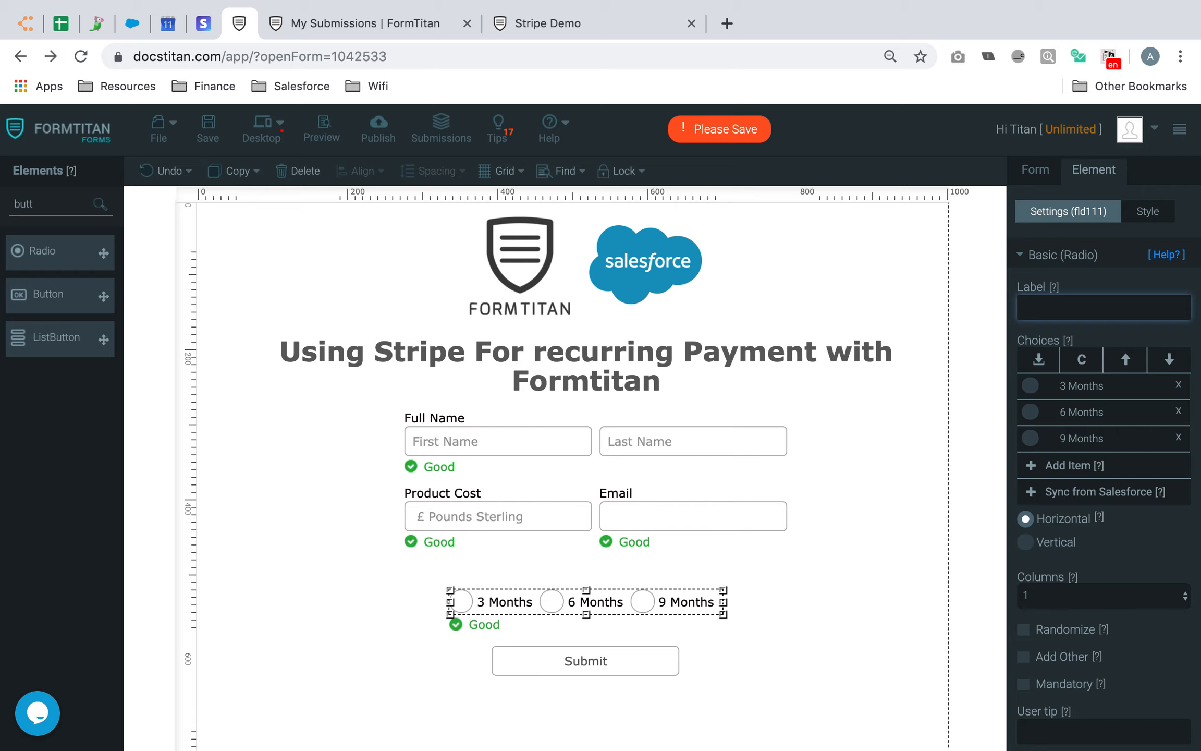
text(Pay)
text(How many paymen)
text(ts wo)
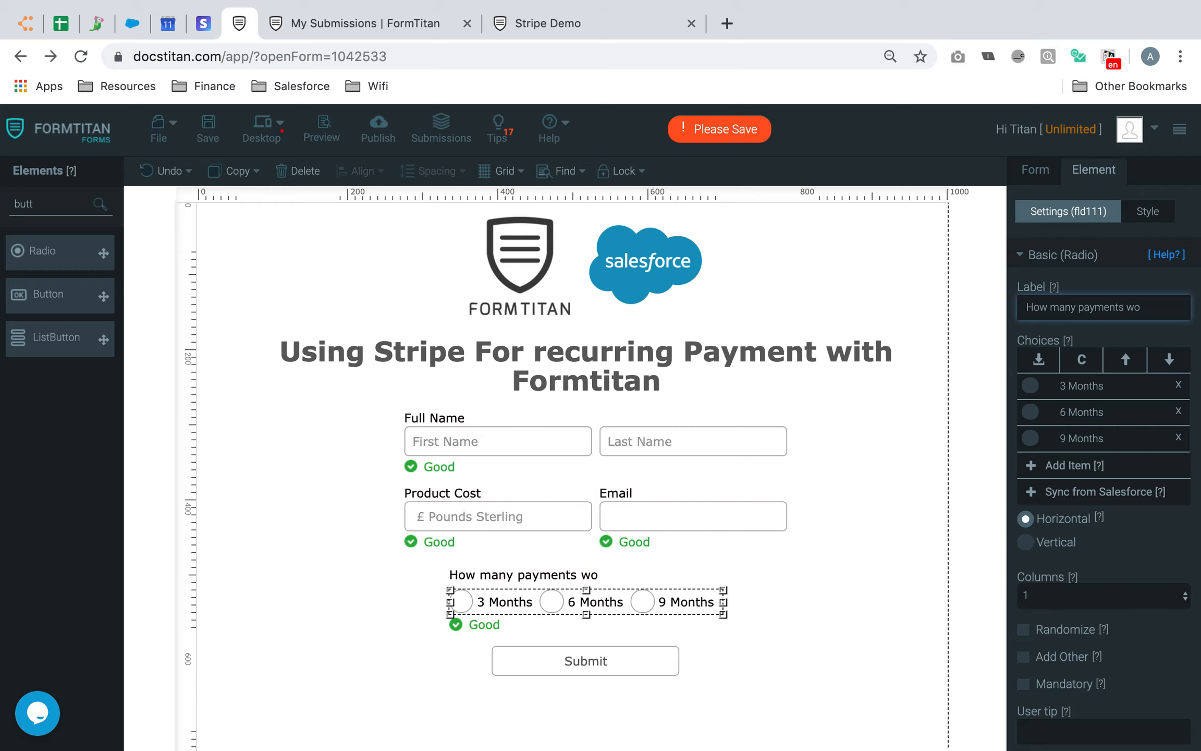
text(uld you like to make?)
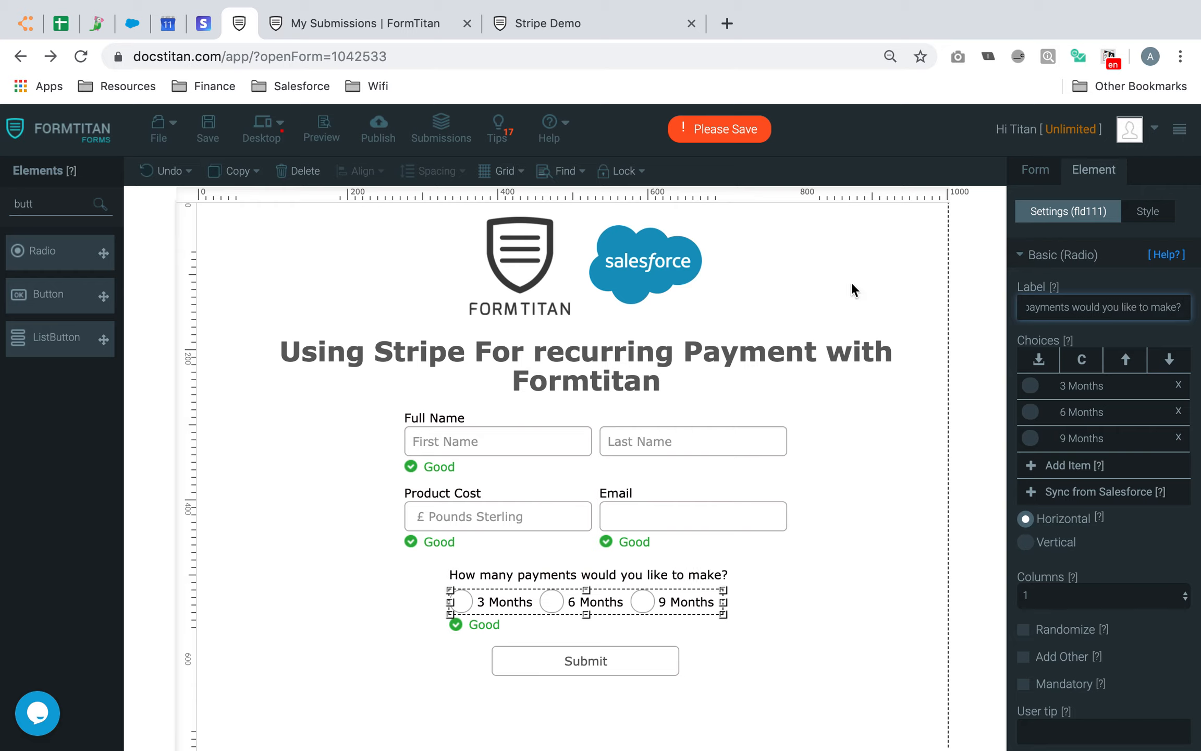
Rename the three radio choices to 3, 6 and 9
click(1113, 390)
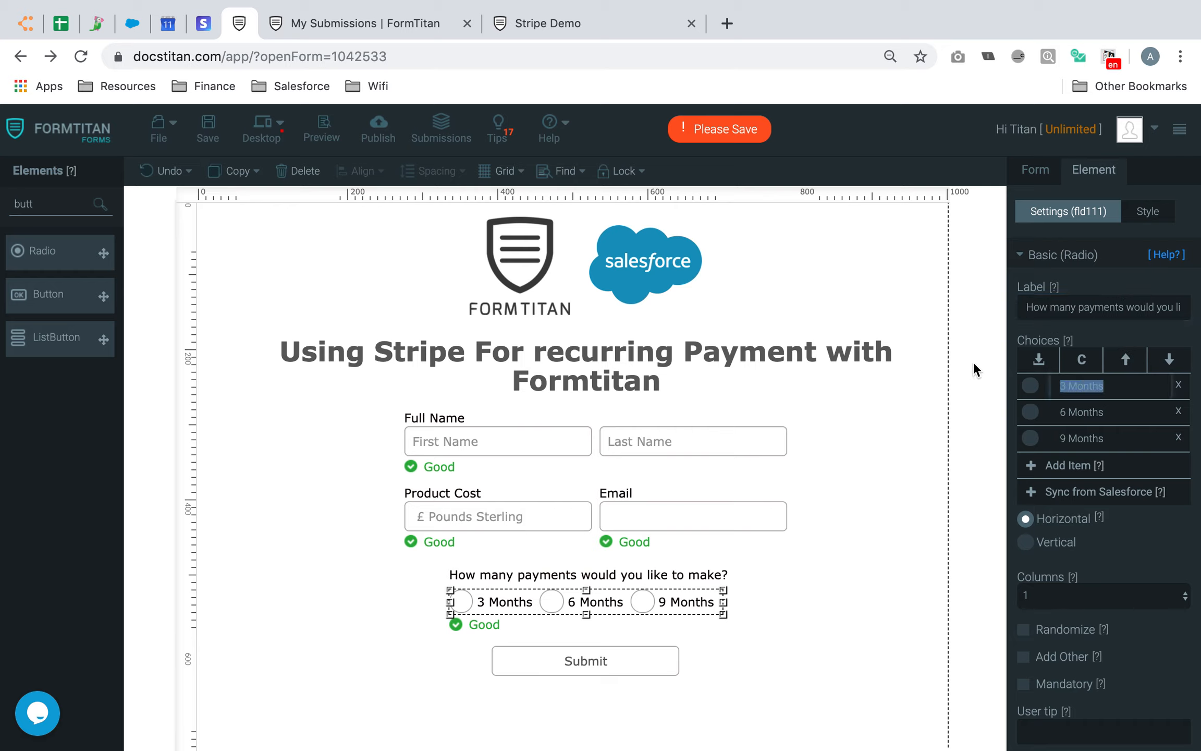
text(3)
click(1121, 413)
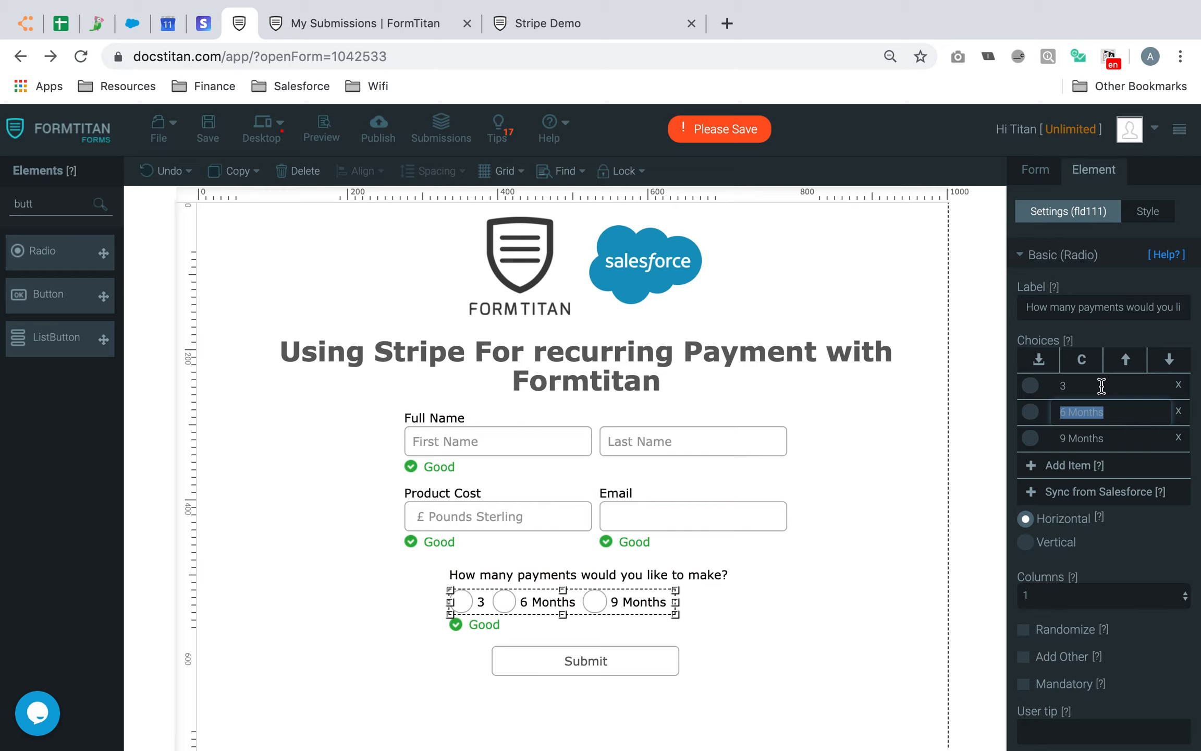
text(6)
double_click(1105, 438)
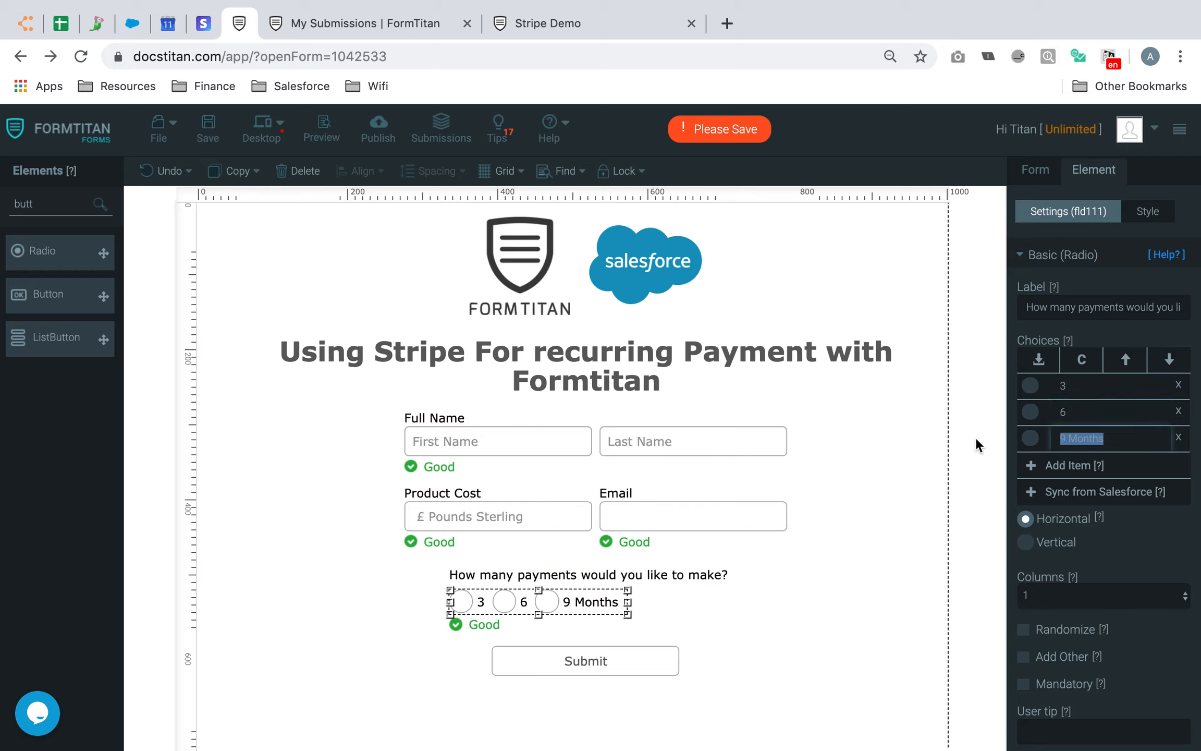
text(9)
click(752, 630)
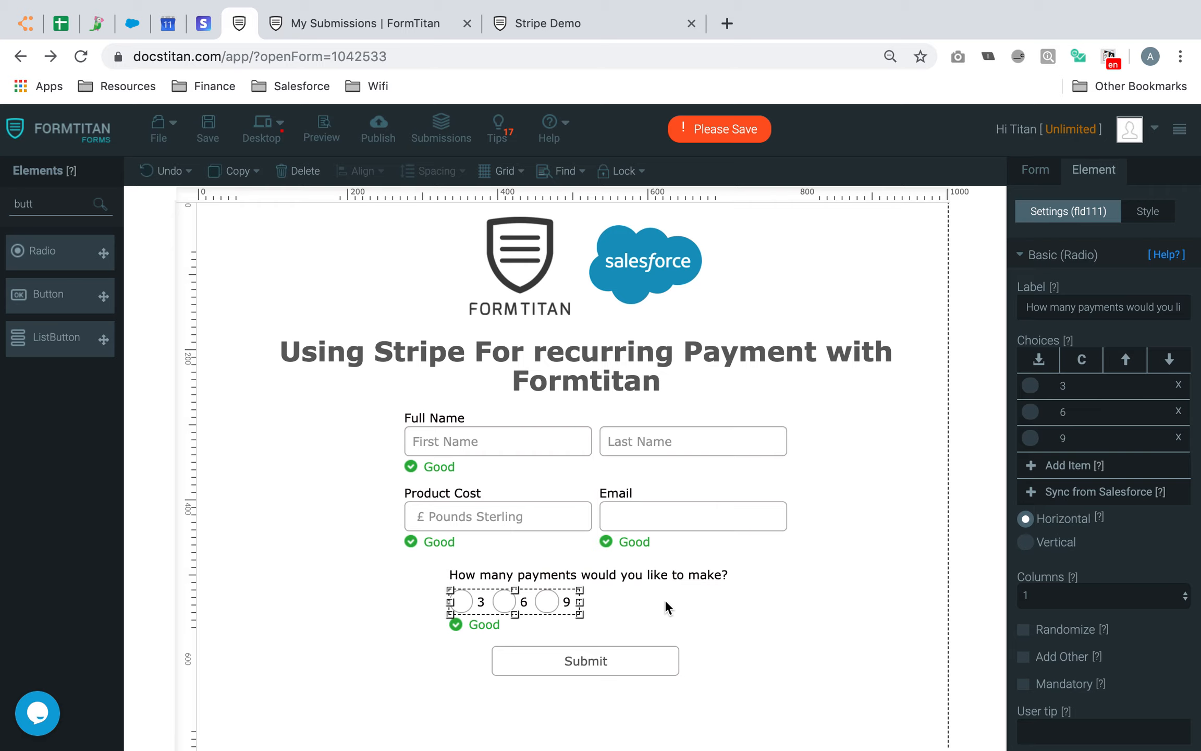
Give Product Cost a default value of 1000, keep it read-only, and save the form
click(553, 513)
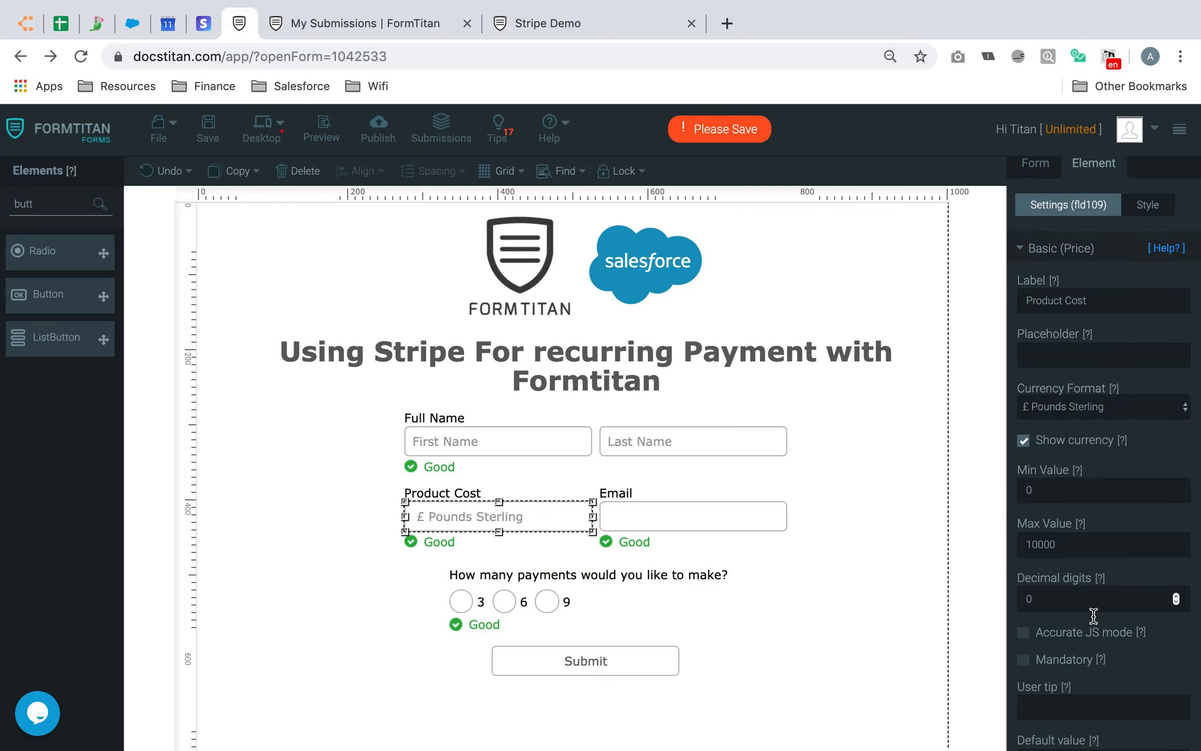
scroll(1095, 599, down, 3)
scroll(1097, 620, down, 1)
click(1147, 629)
text(10)
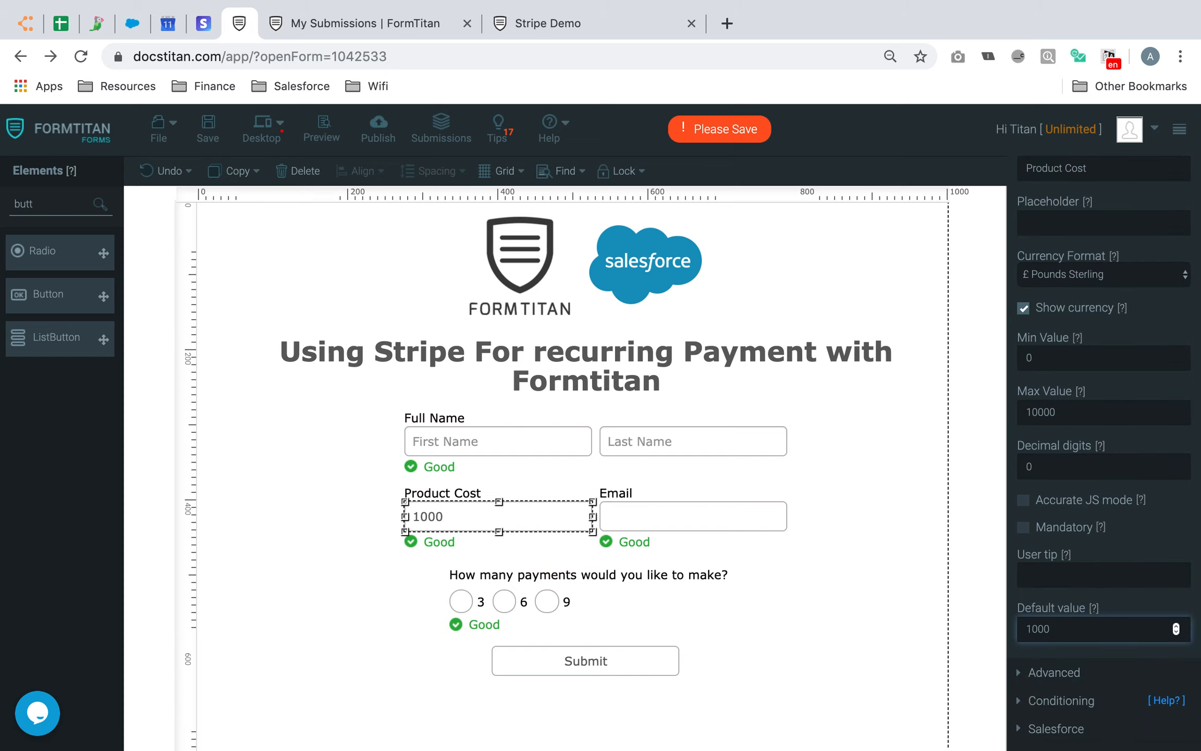
text(00)
click(1072, 678)
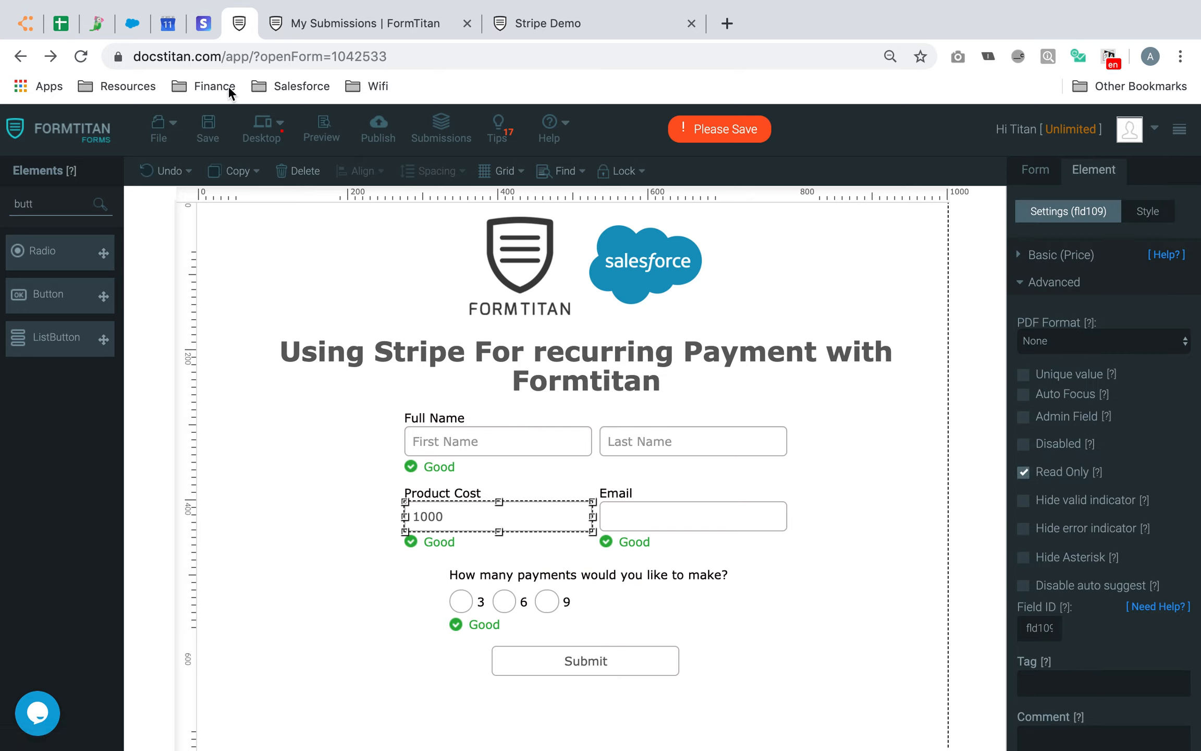
click(207, 128)
click(1041, 182)
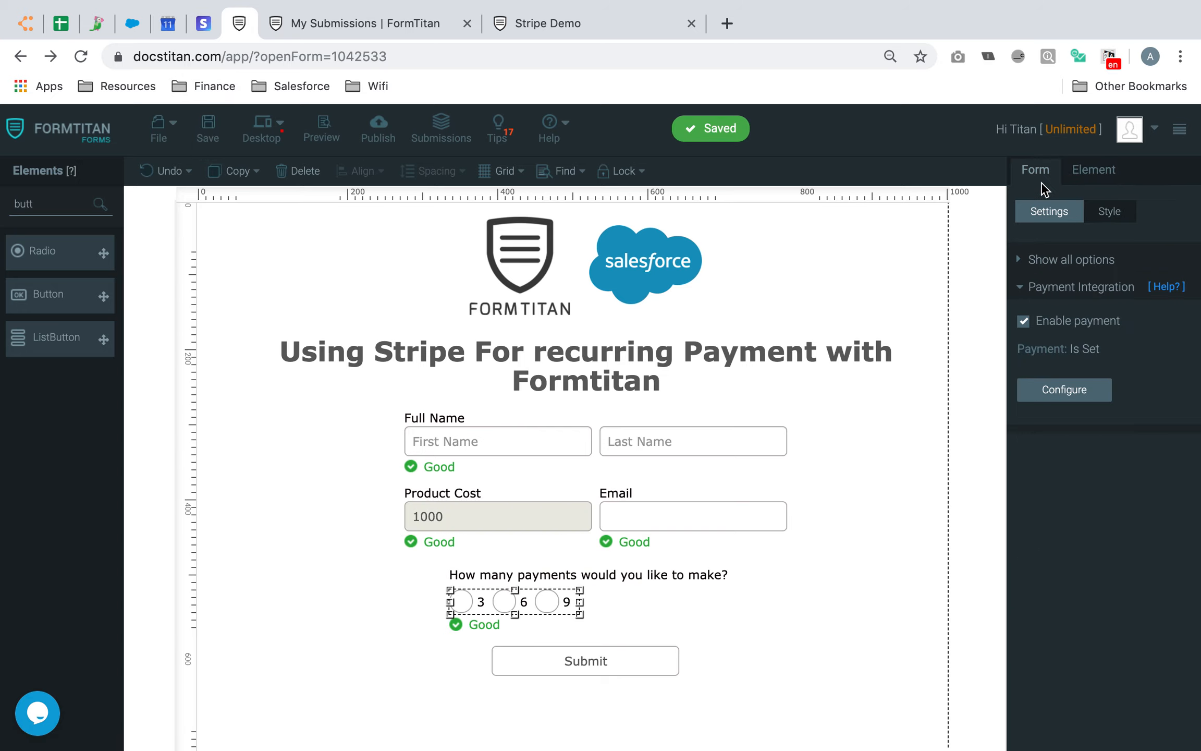
Turn on Split total in the Stripe payment settings and apply the configuration
click(1091, 395)
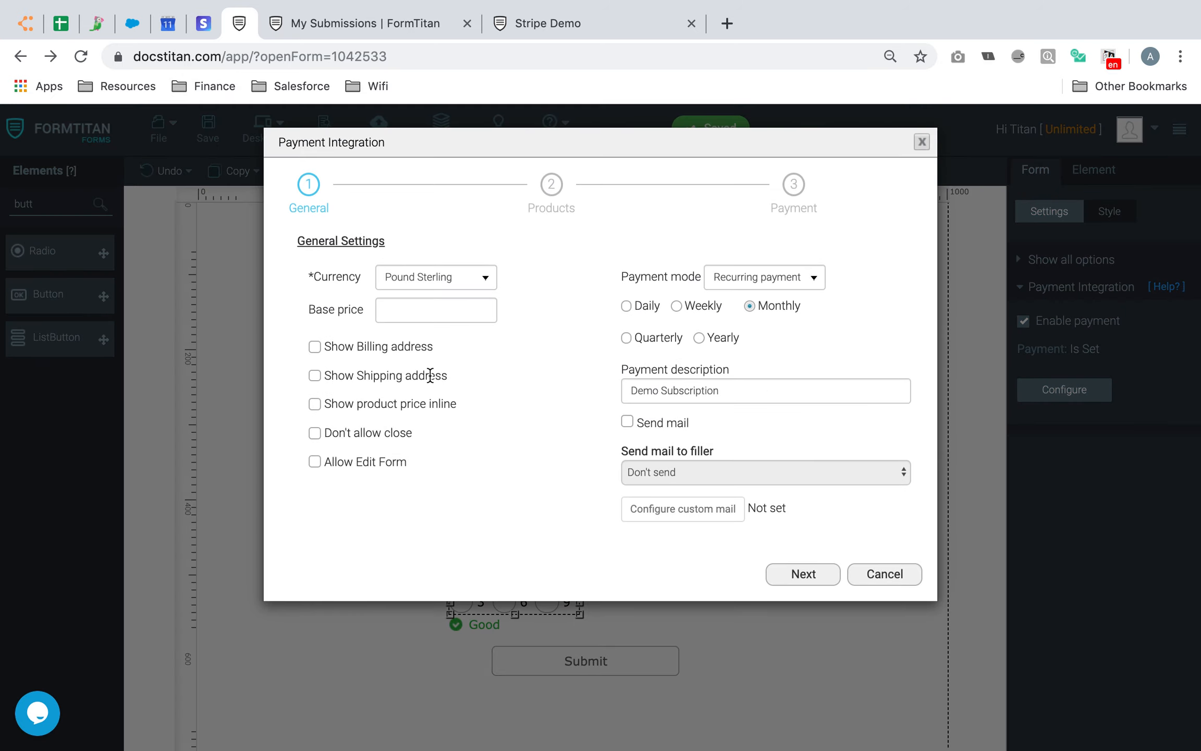
click(790, 570)
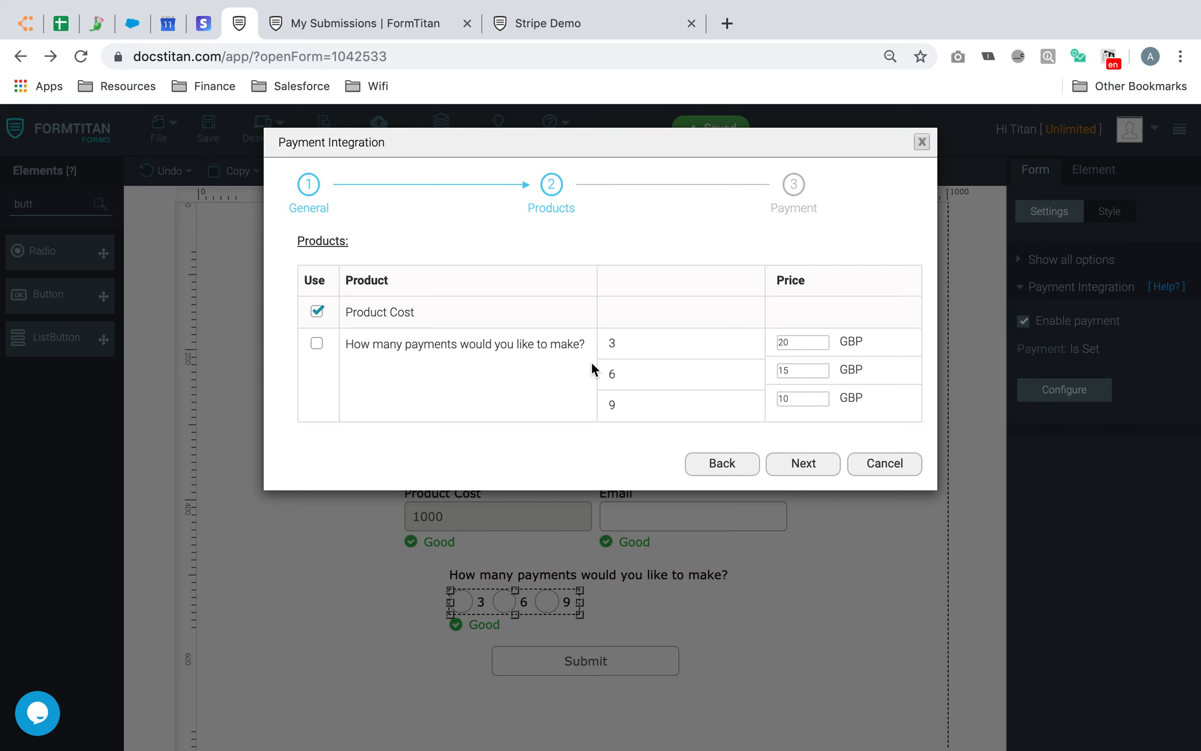
click(806, 469)
scroll(499, 491, down, 8)
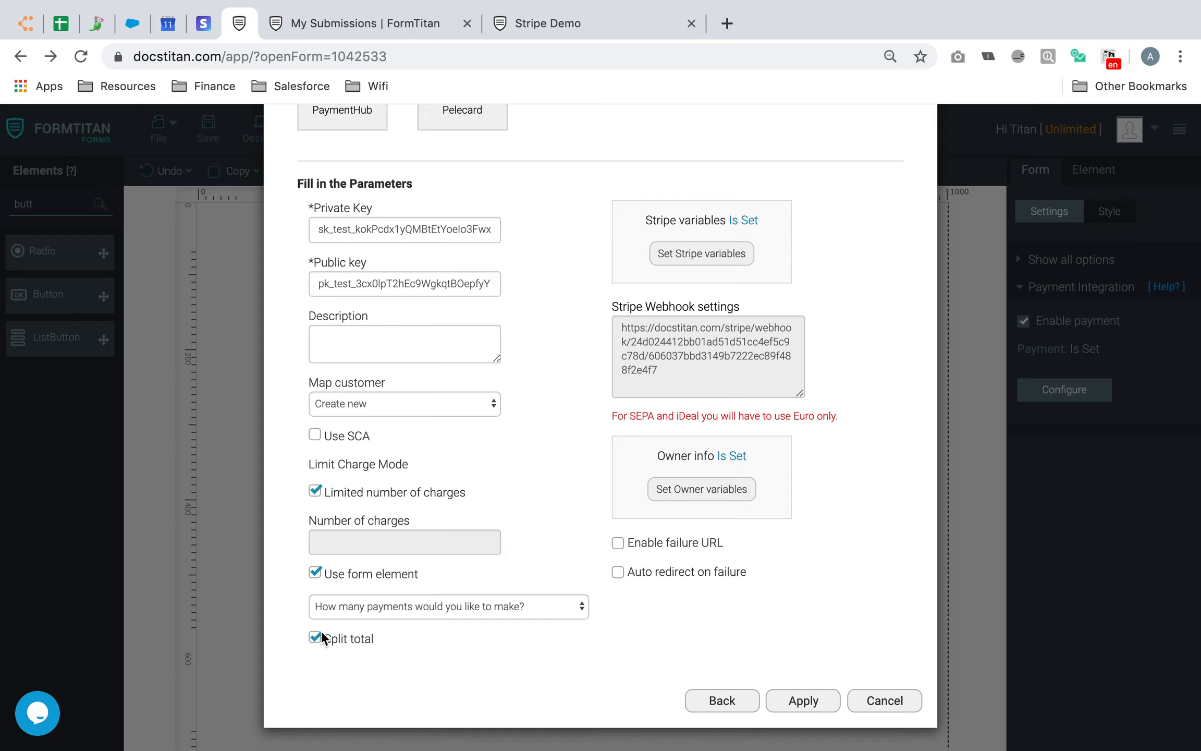
click(829, 705)
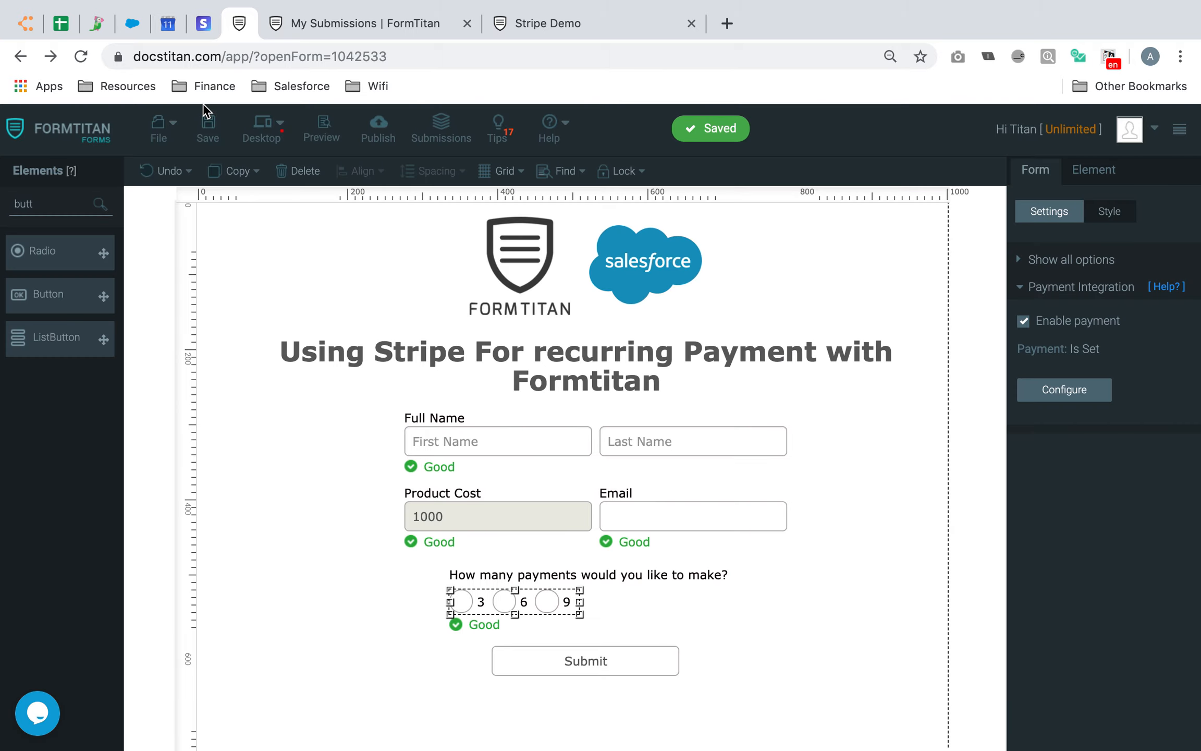
Open the live form in a new tab and close the two leftover older tabs
click(321, 126)
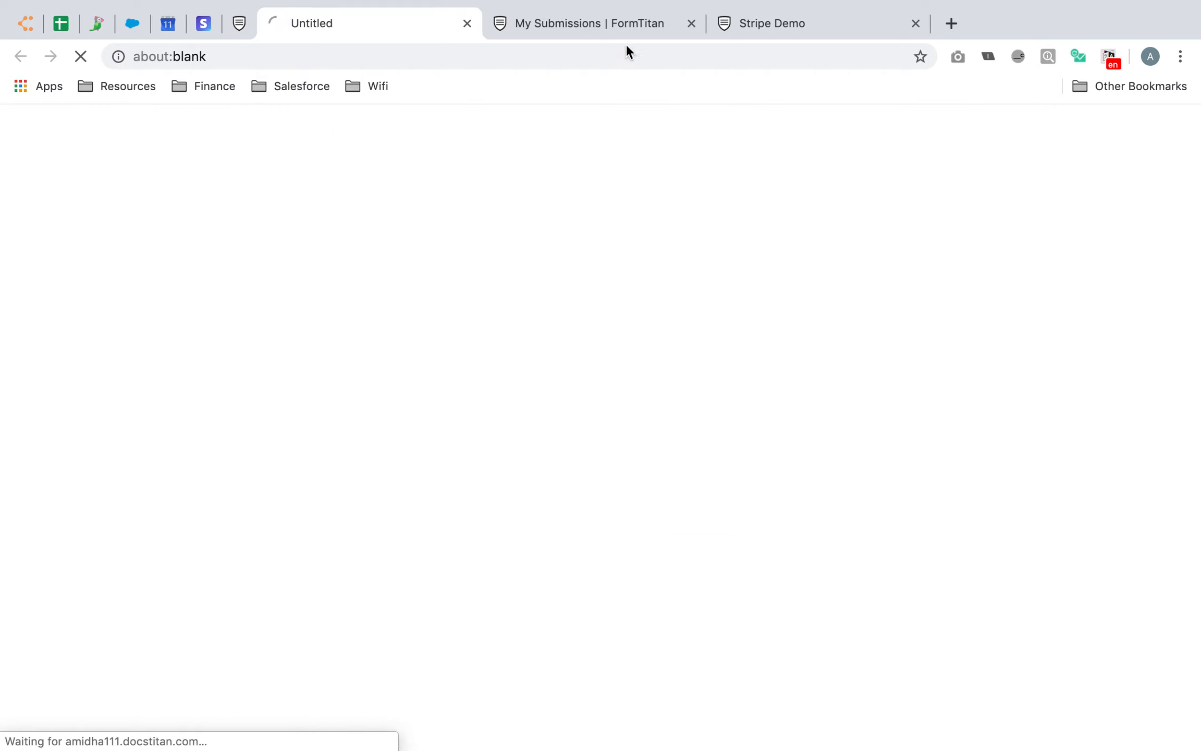
click(691, 23)
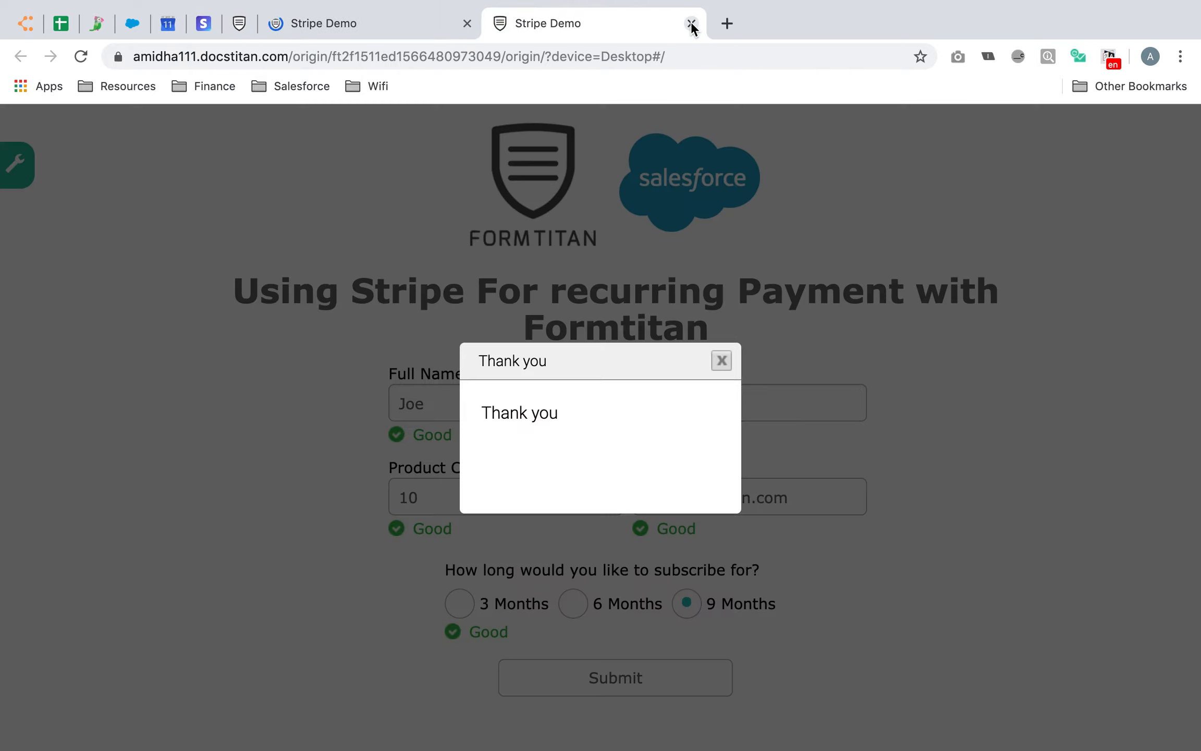
click(691, 23)
Enter a test first name, last name and e-mail, choose 9 payments, and submit
click(482, 416)
text(Joe)
key(Tab)
text(Bloggs)
click(753, 495)
text(test@hotmail.com)
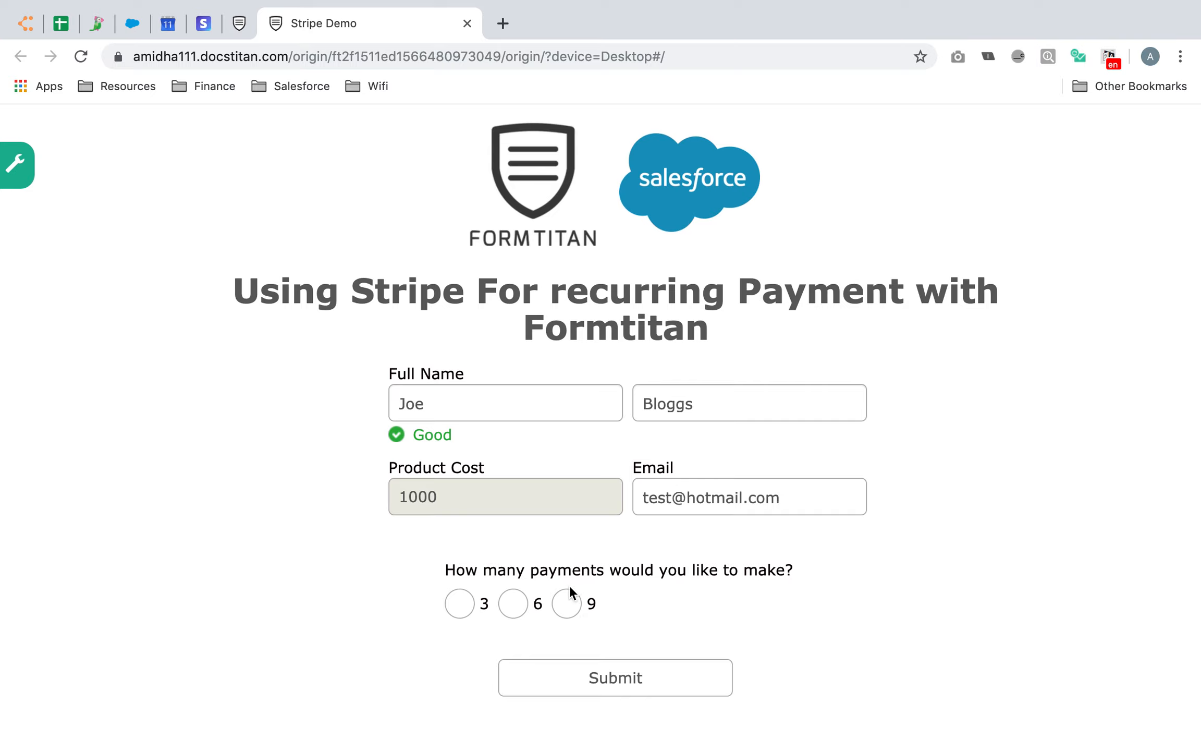
click(571, 605)
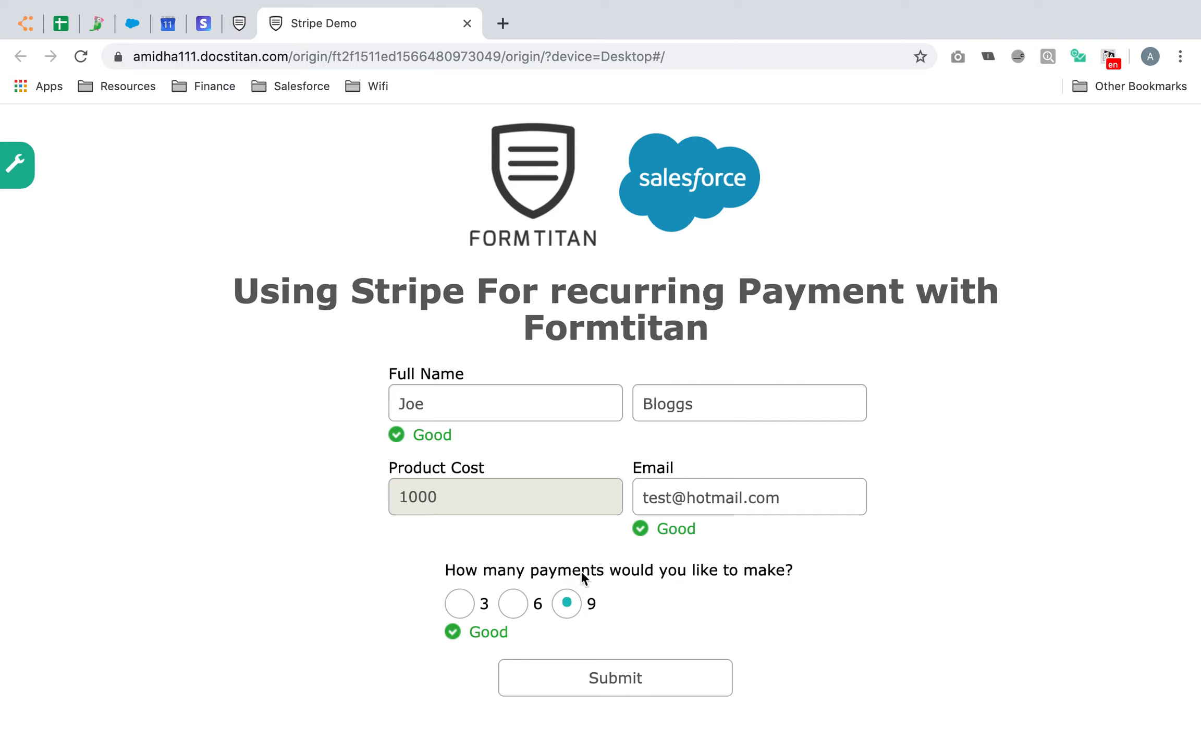
click(634, 681)
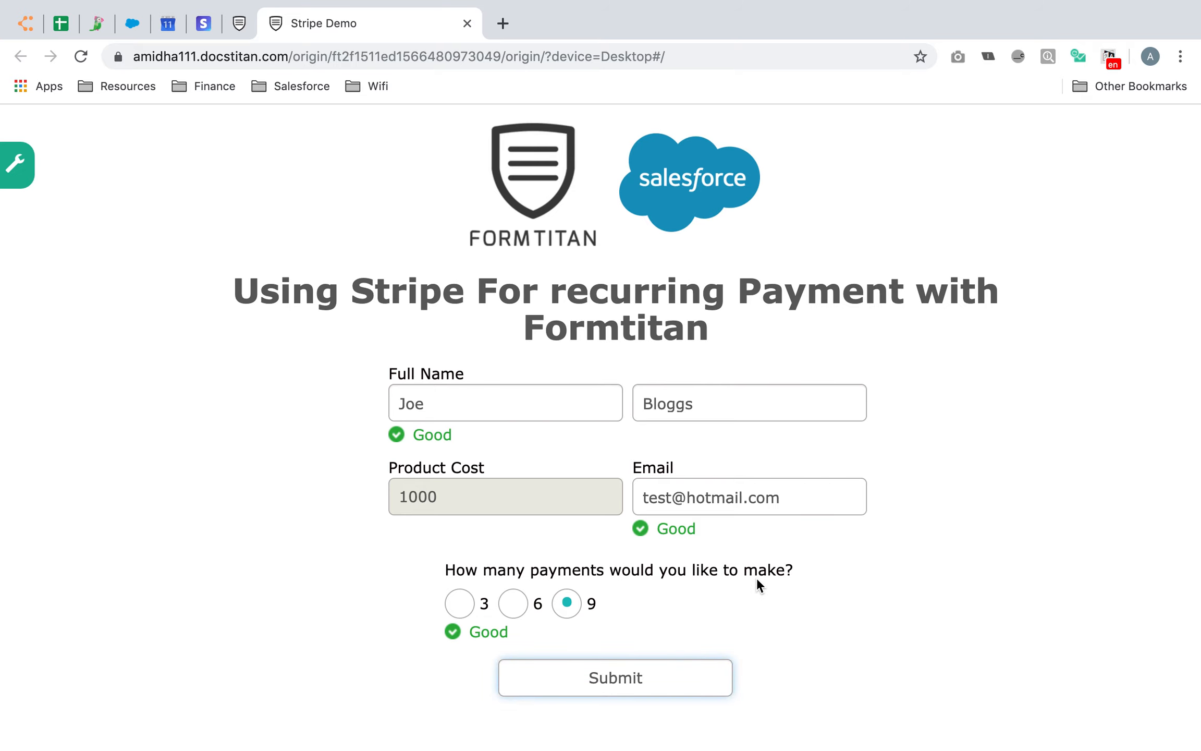
Check the 9 × GBP 111.11 instalment summary and enter a test billing e-mail
scroll(768, 542, down, 2)
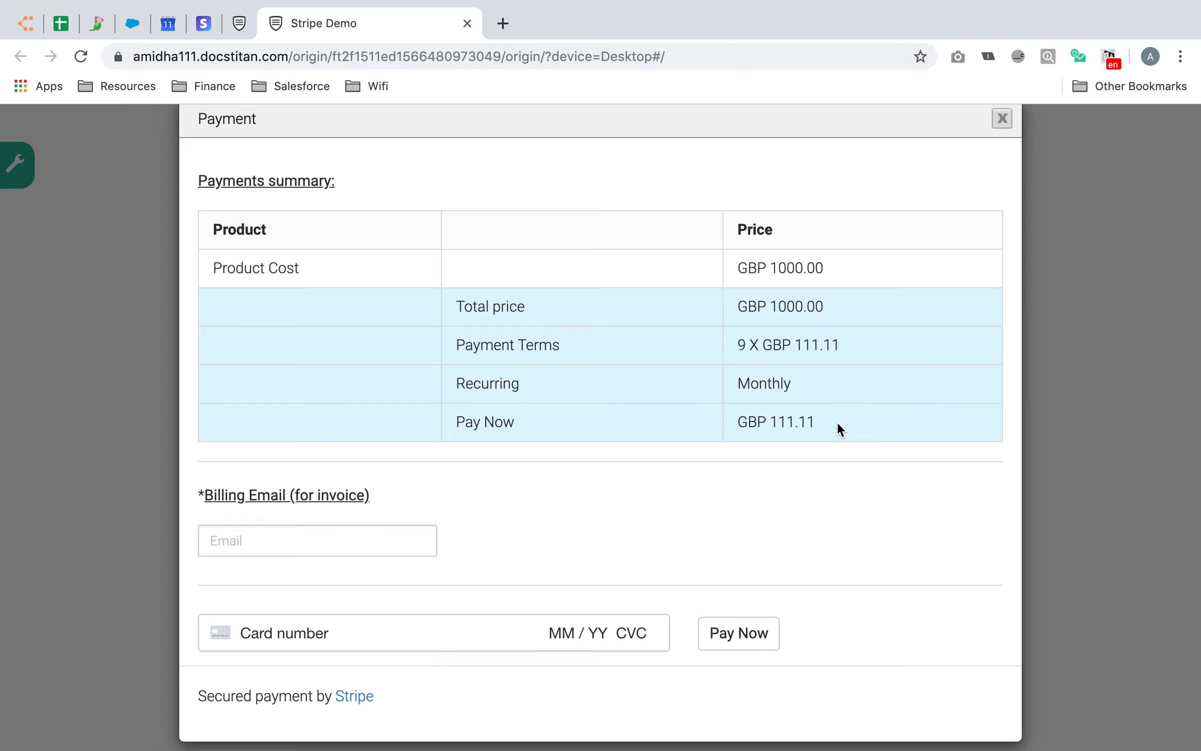
drag(819, 421, 739, 421)
click(703, 502)
scroll(702, 502, down, 1)
click(337, 522)
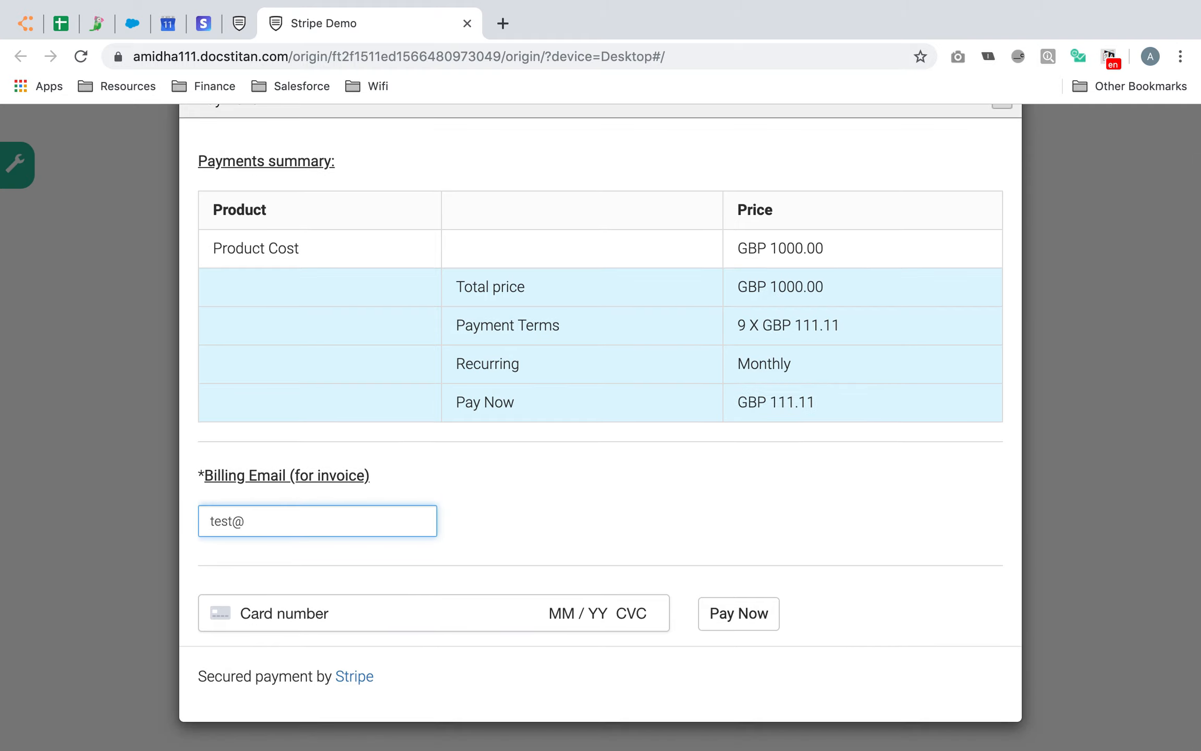
Enter the test card number, expiry, CVC and postcode, then pay the first instalment
click(367, 620)
text(41414)
key(BackSpace)
key(BackSpace)
key(Return)
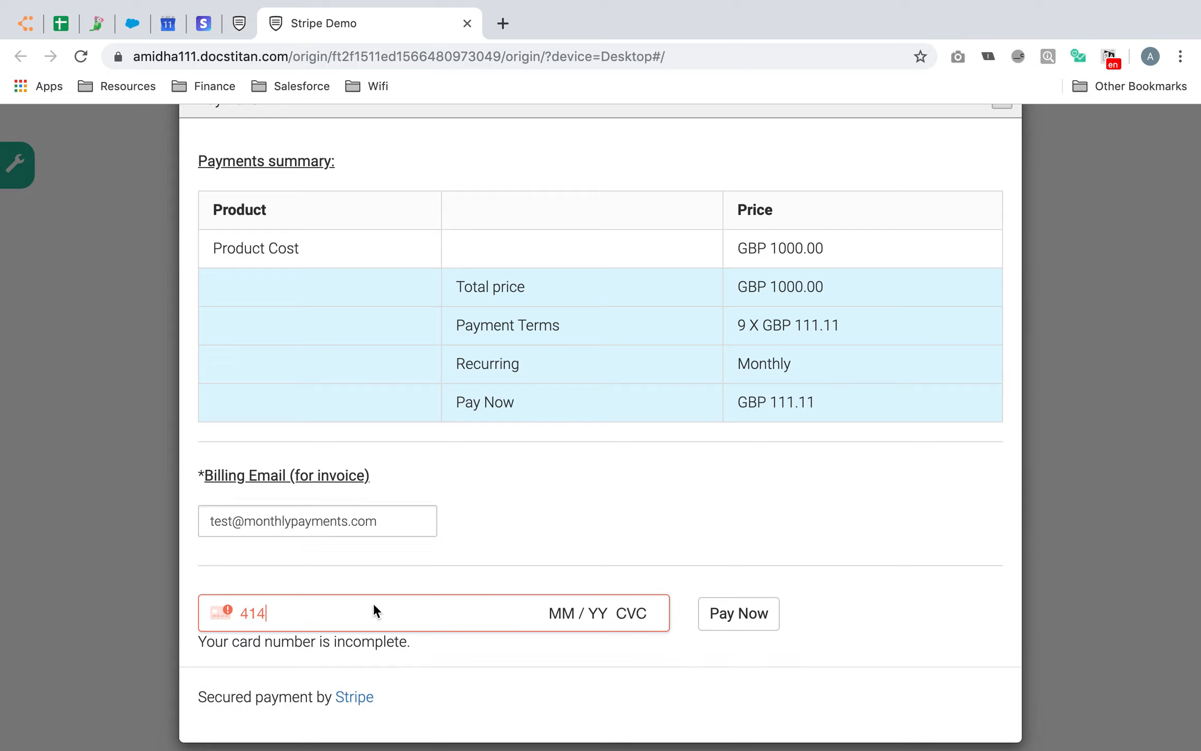
drag(335, 611, 110, 560)
text(4242 4242 4242 4242 04 / 24 242 42424)
click(769, 613)
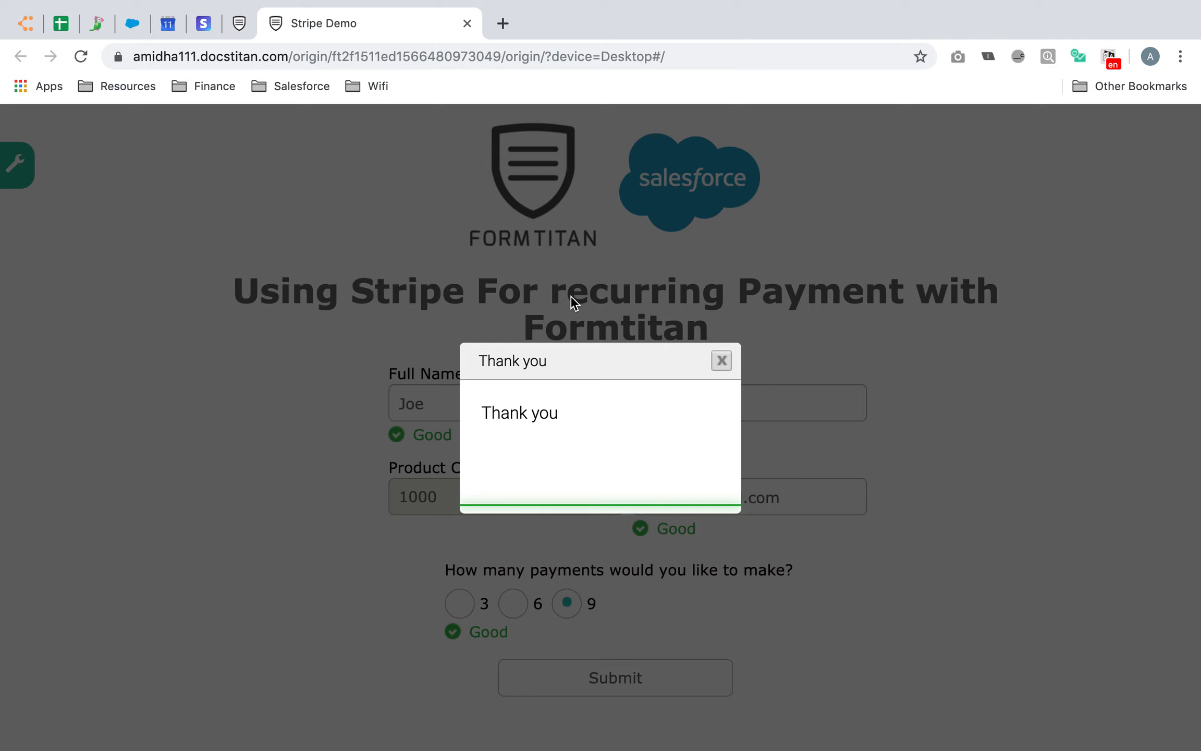
In Stripe, refresh Billing > Subscriptions and open the newest test subscription
click(211, 29)
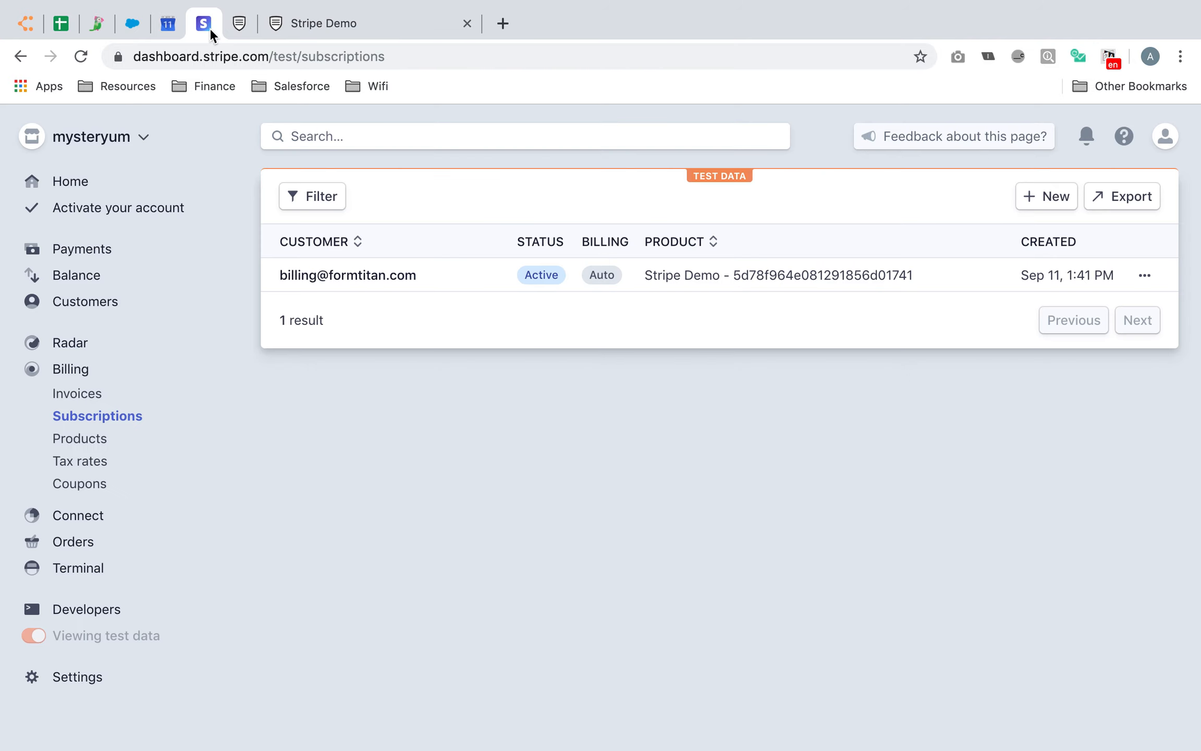
click(102, 418)
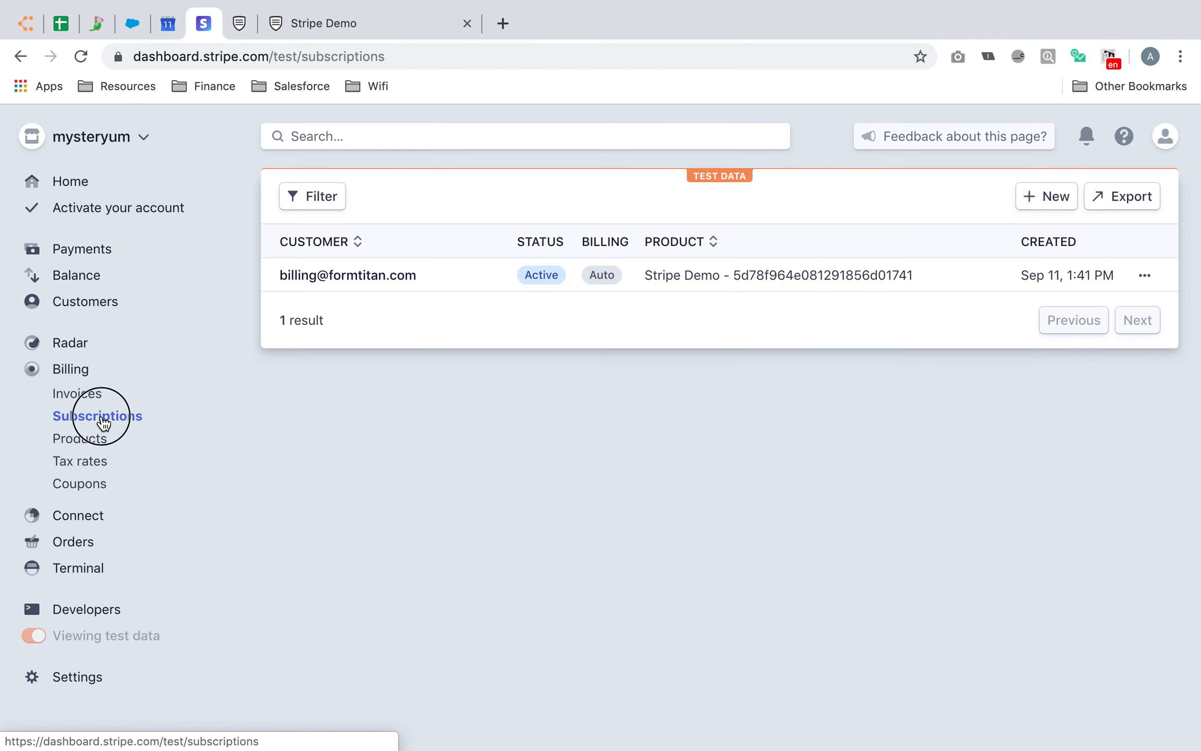
click(79, 56)
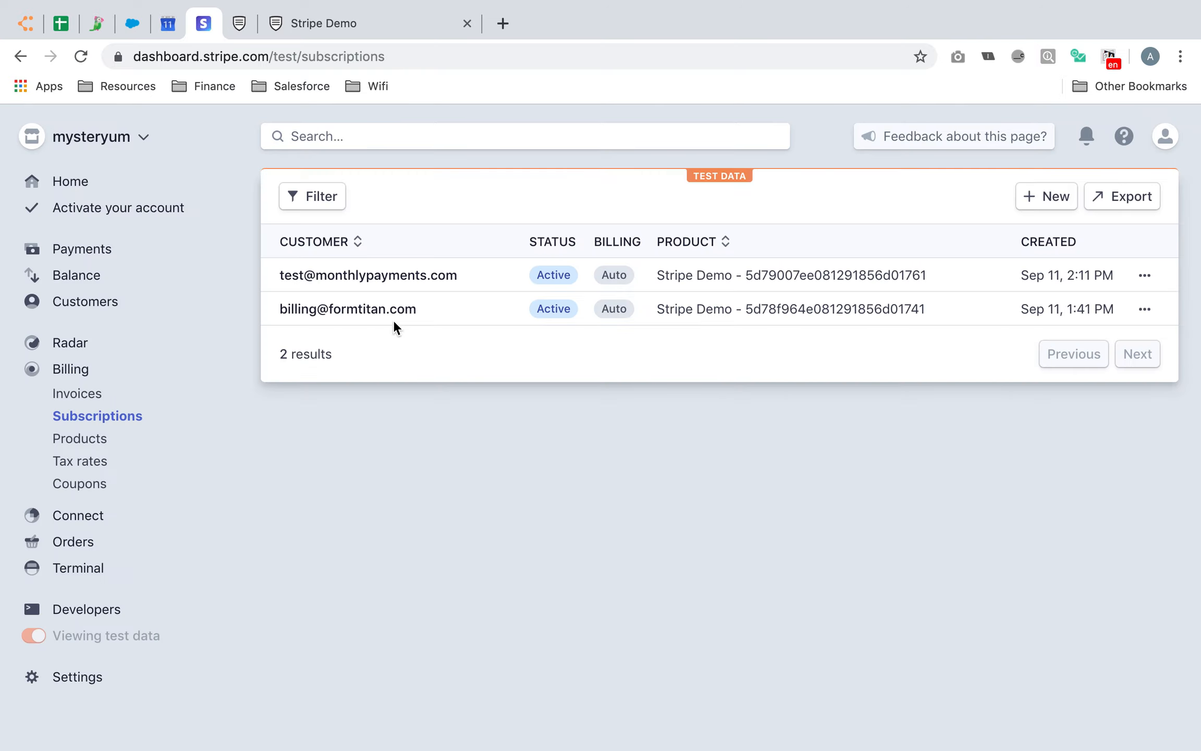
click(396, 274)
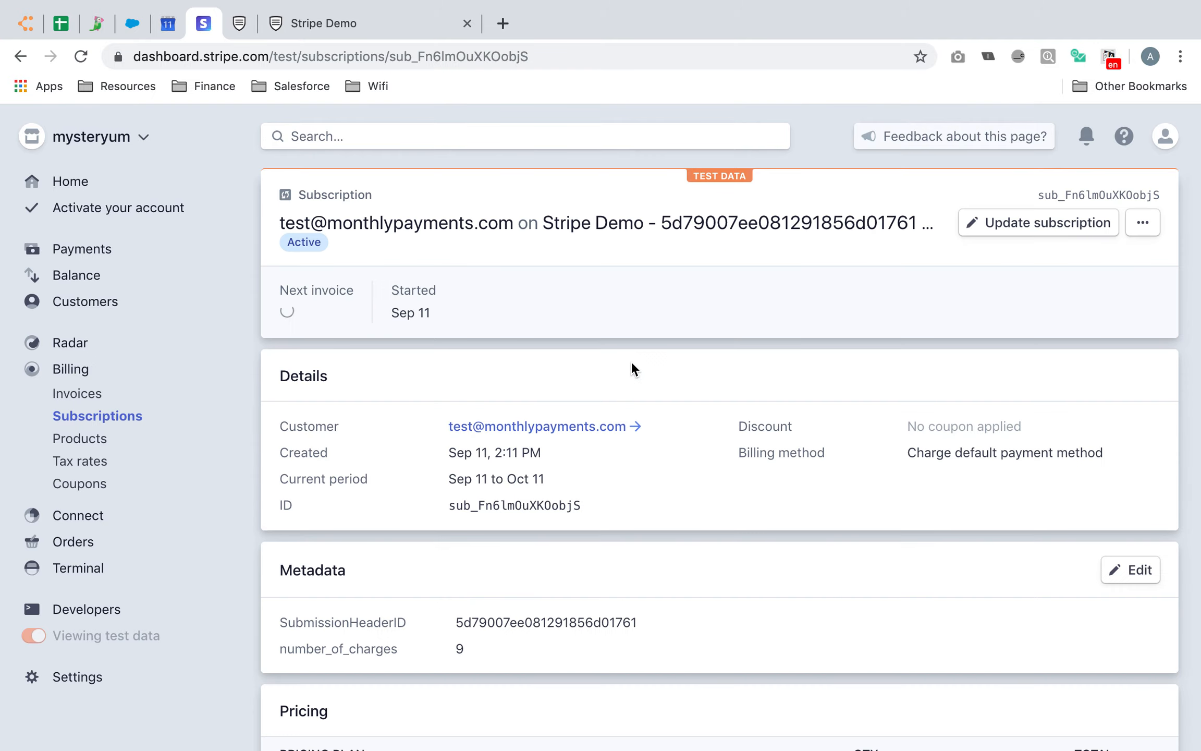
Verify the £111.11 monthly pricing and number_of_charges 9, then return to the form tab
scroll(628, 464, down, 6)
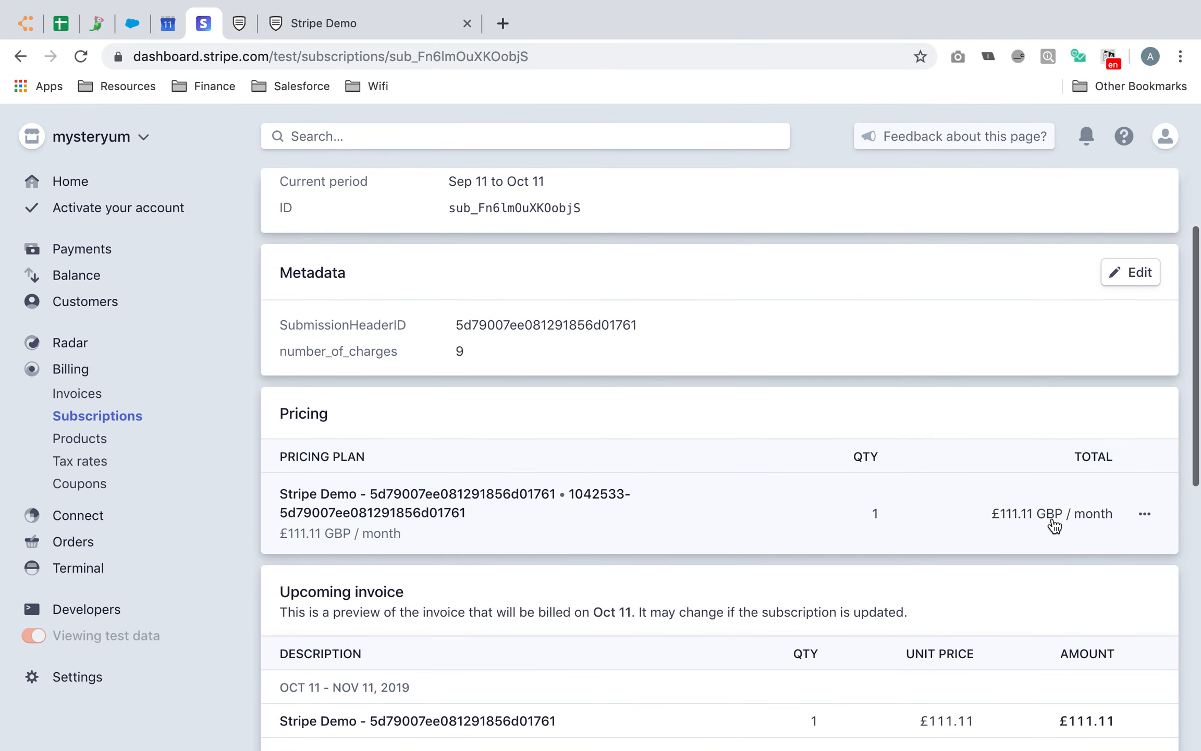
scroll(1054, 528, down, 5)
scroll(1054, 526, down, 2)
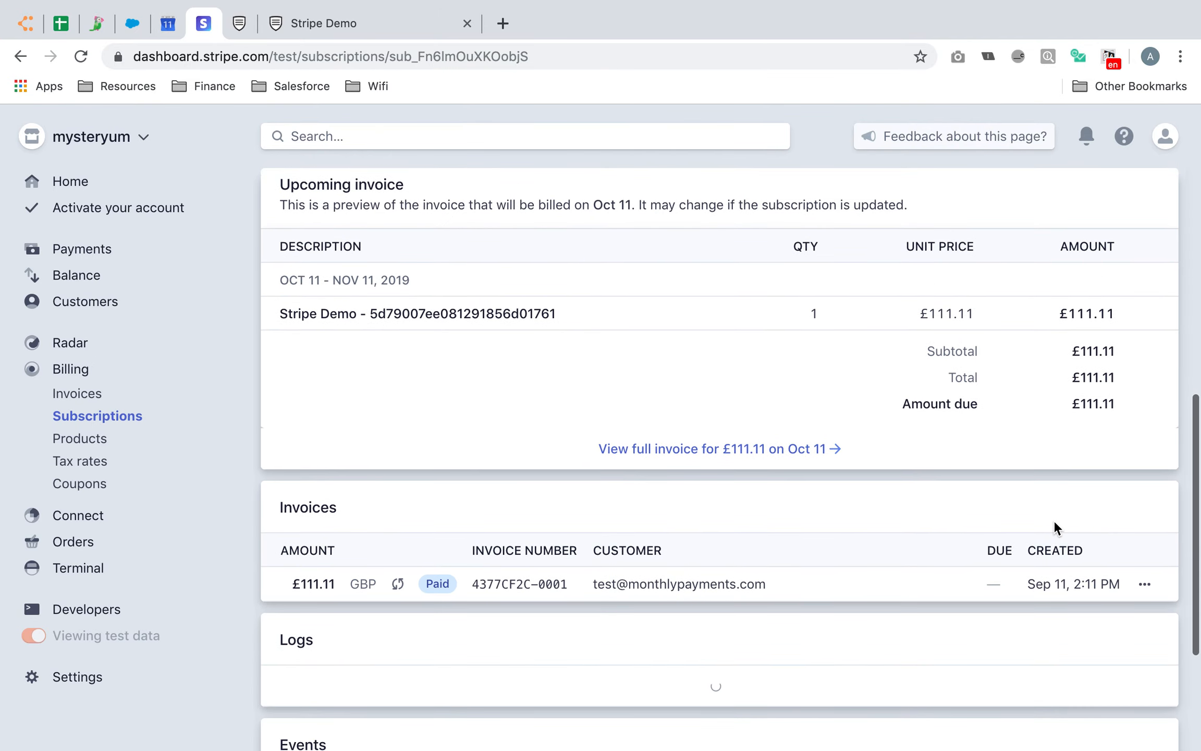
scroll(1053, 528, up, 7)
drag(447, 375, 461, 375)
click(661, 363)
scroll(662, 367, up, 5)
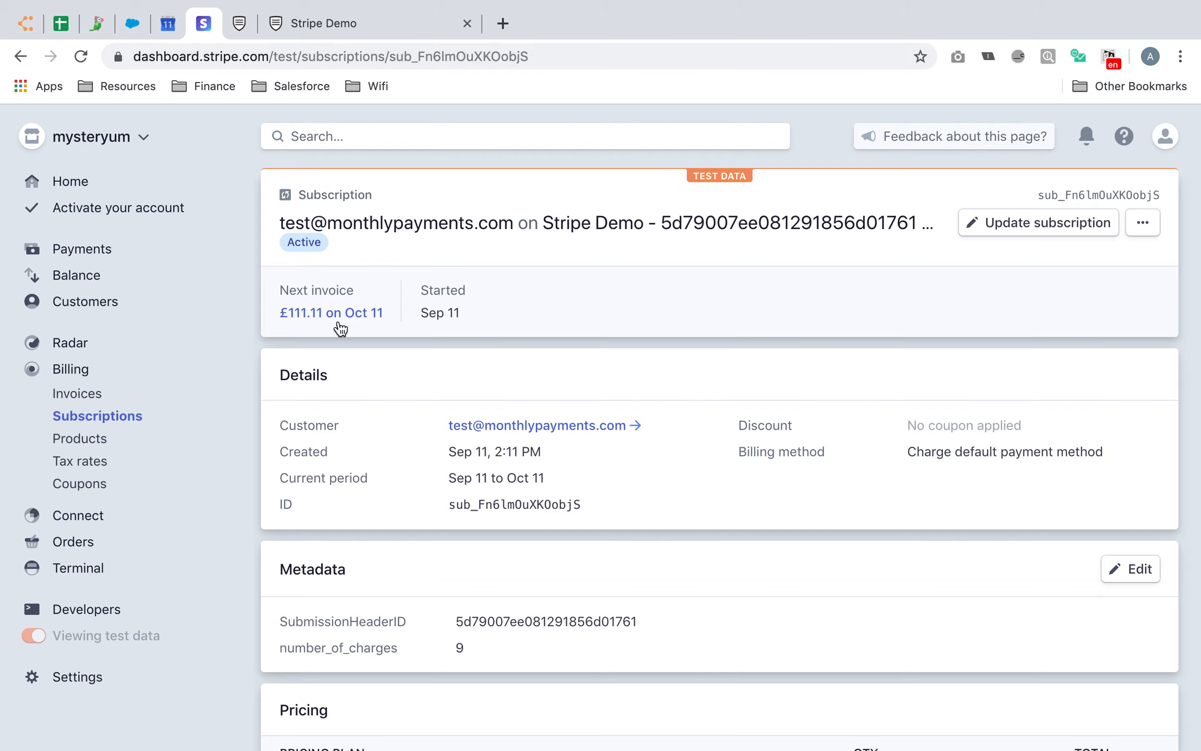
click(360, 31)
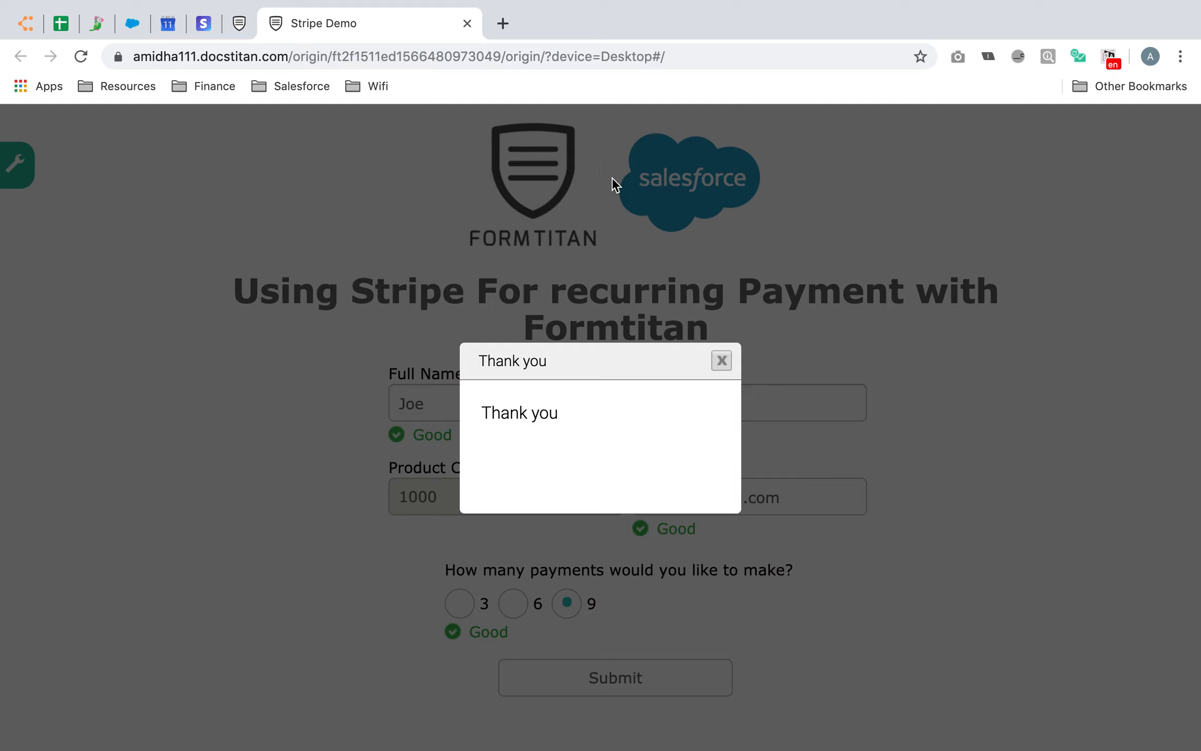
Dismiss the Thank you message and open the Stripe Demo form's submissions list
click(719, 365)
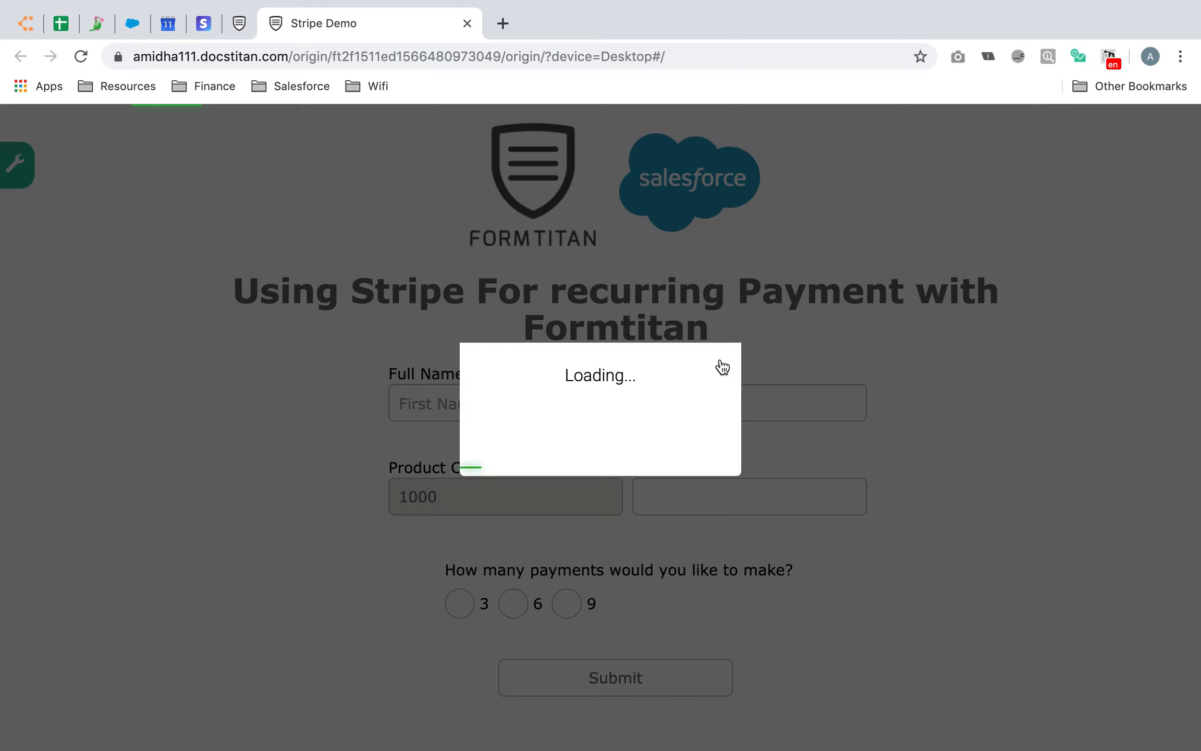
click(239, 23)
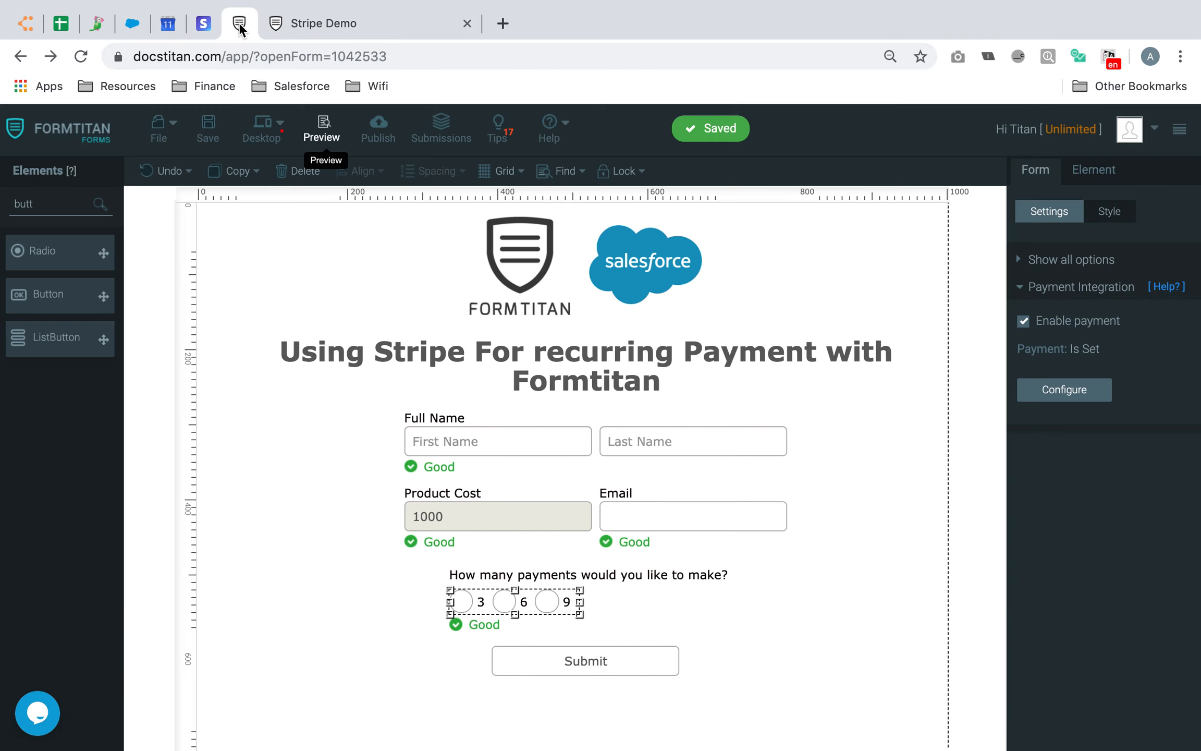
click(451, 140)
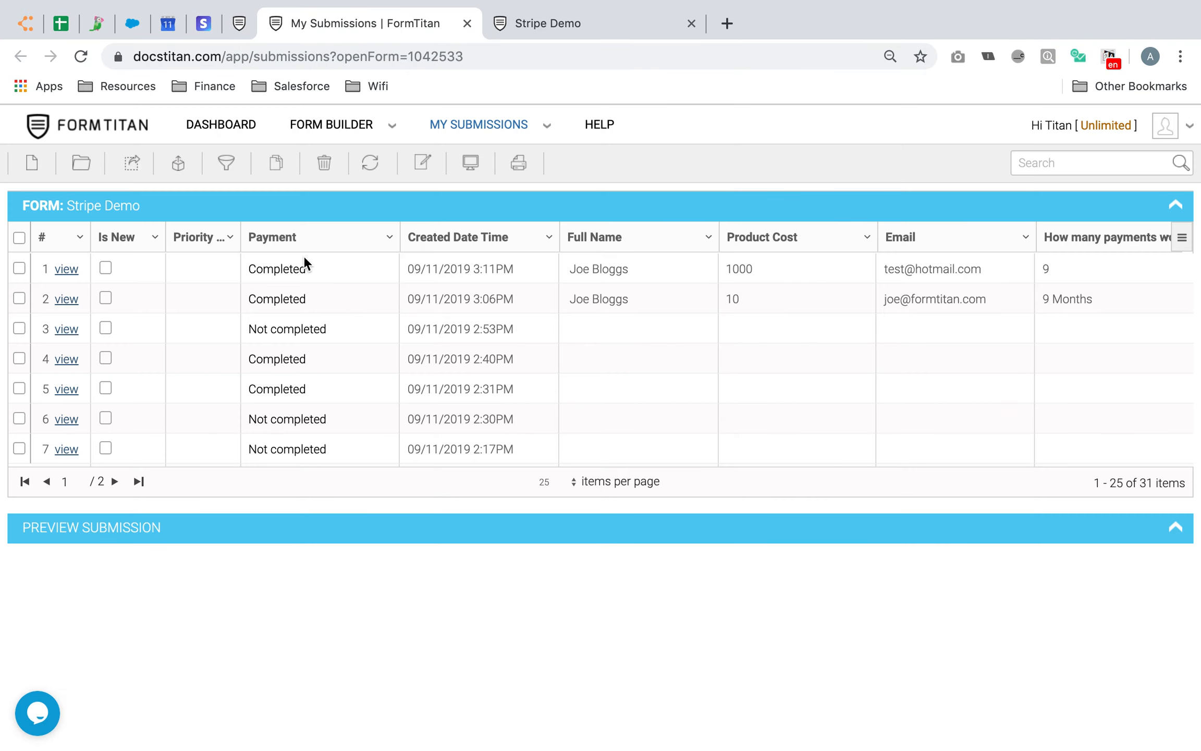
Open row 1's Completed payment info and expand the first 11/09/2019 IPN entry
click(285, 270)
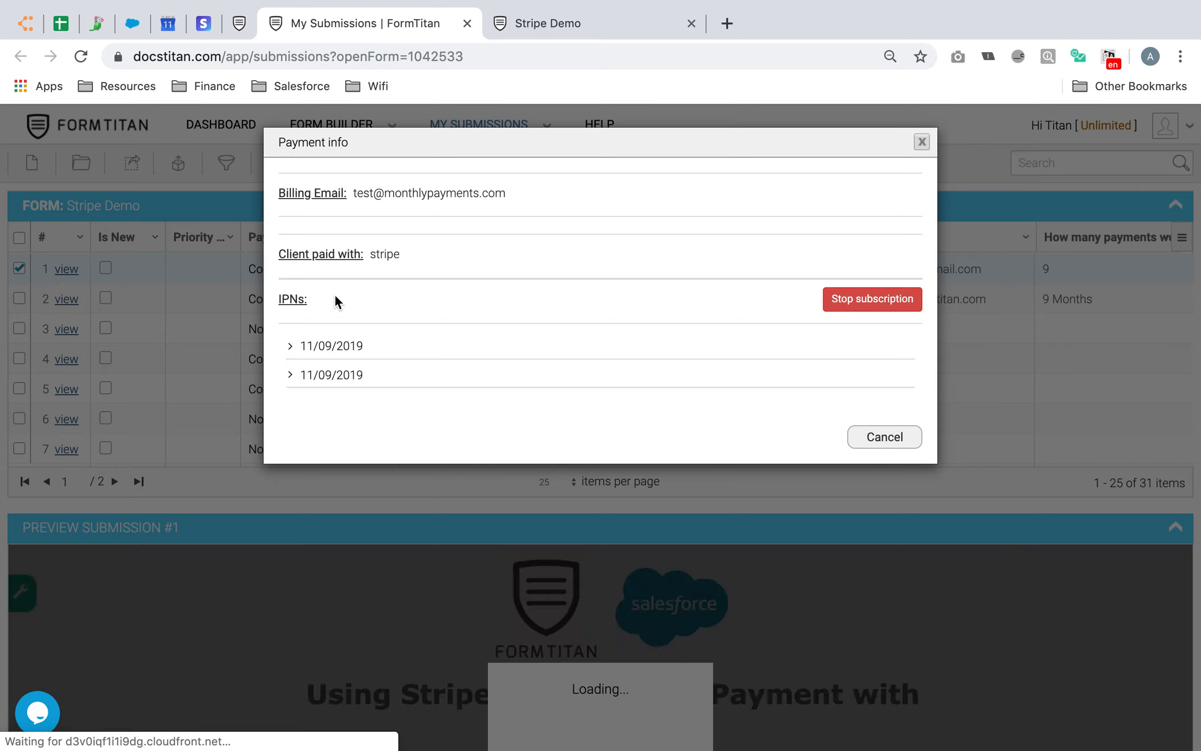
click(291, 347)
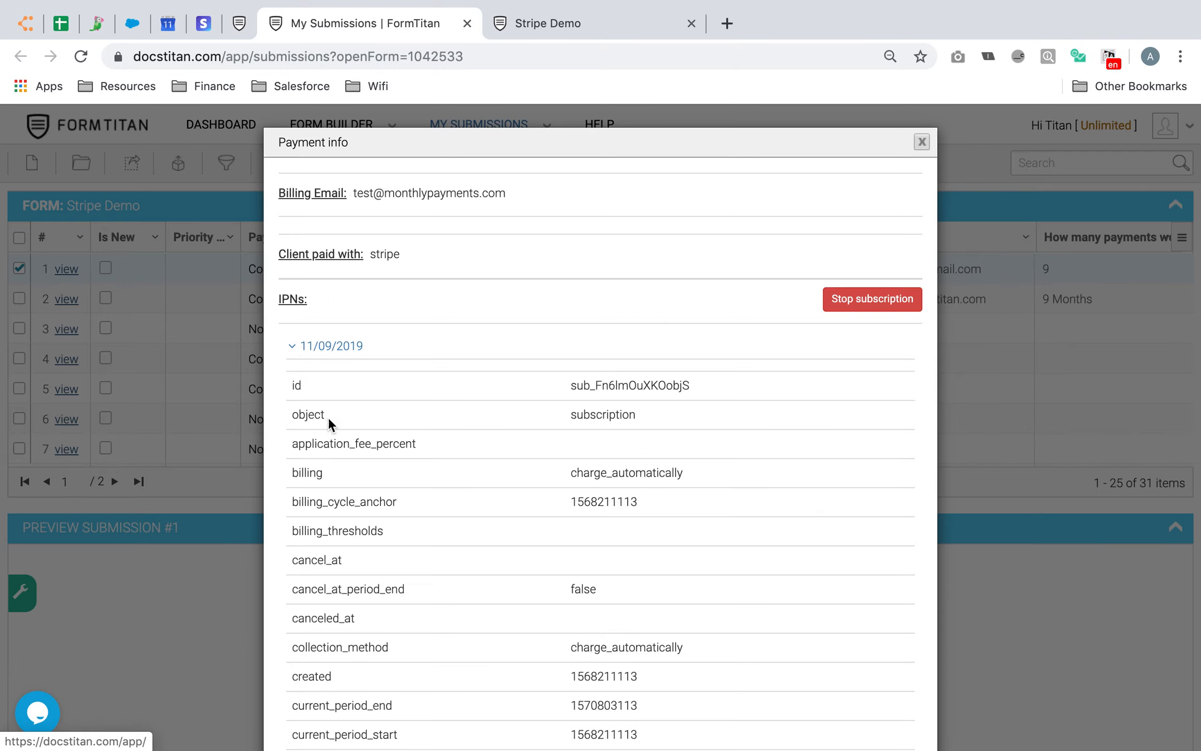
scroll(369, 475, down, 15)
scroll(641, 271, up, 15)
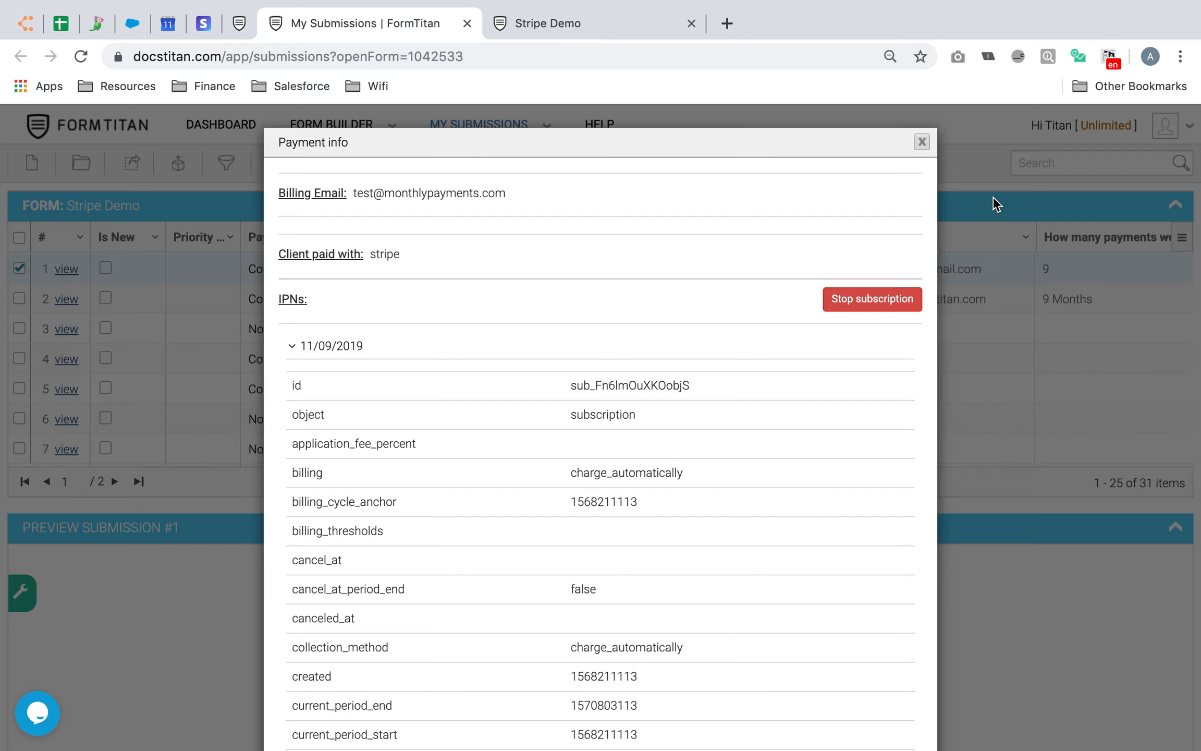
mouse_move(886, 8)
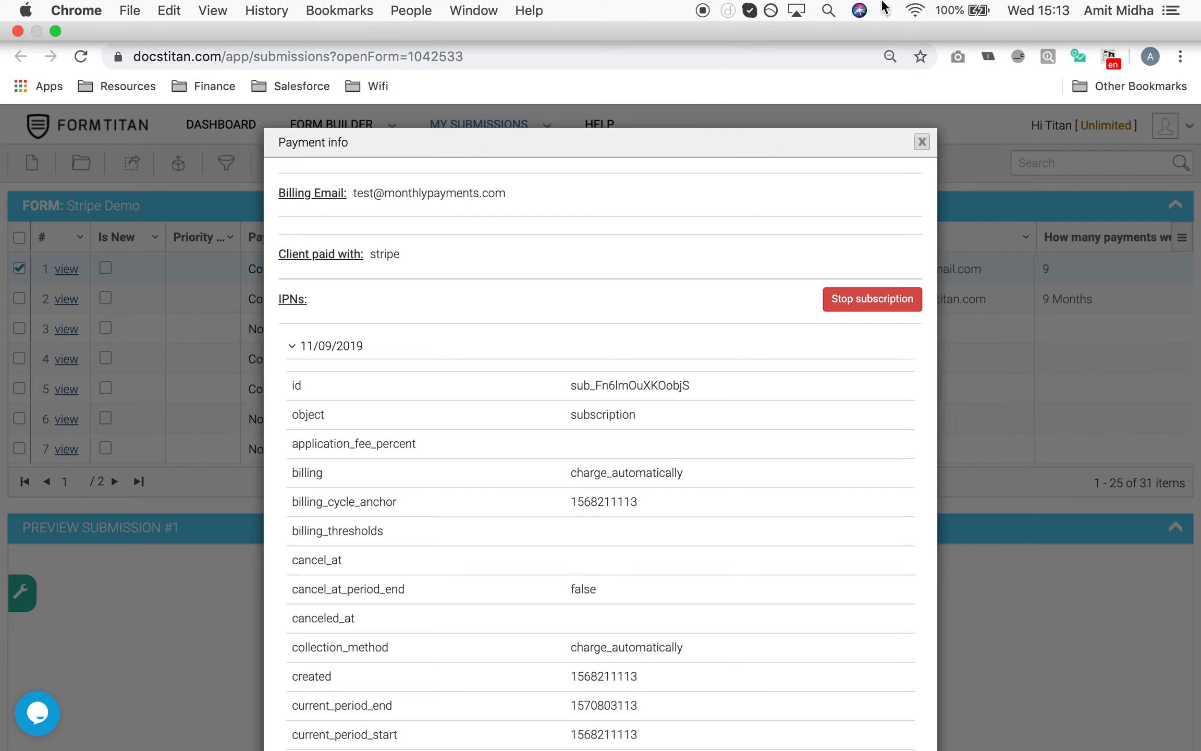